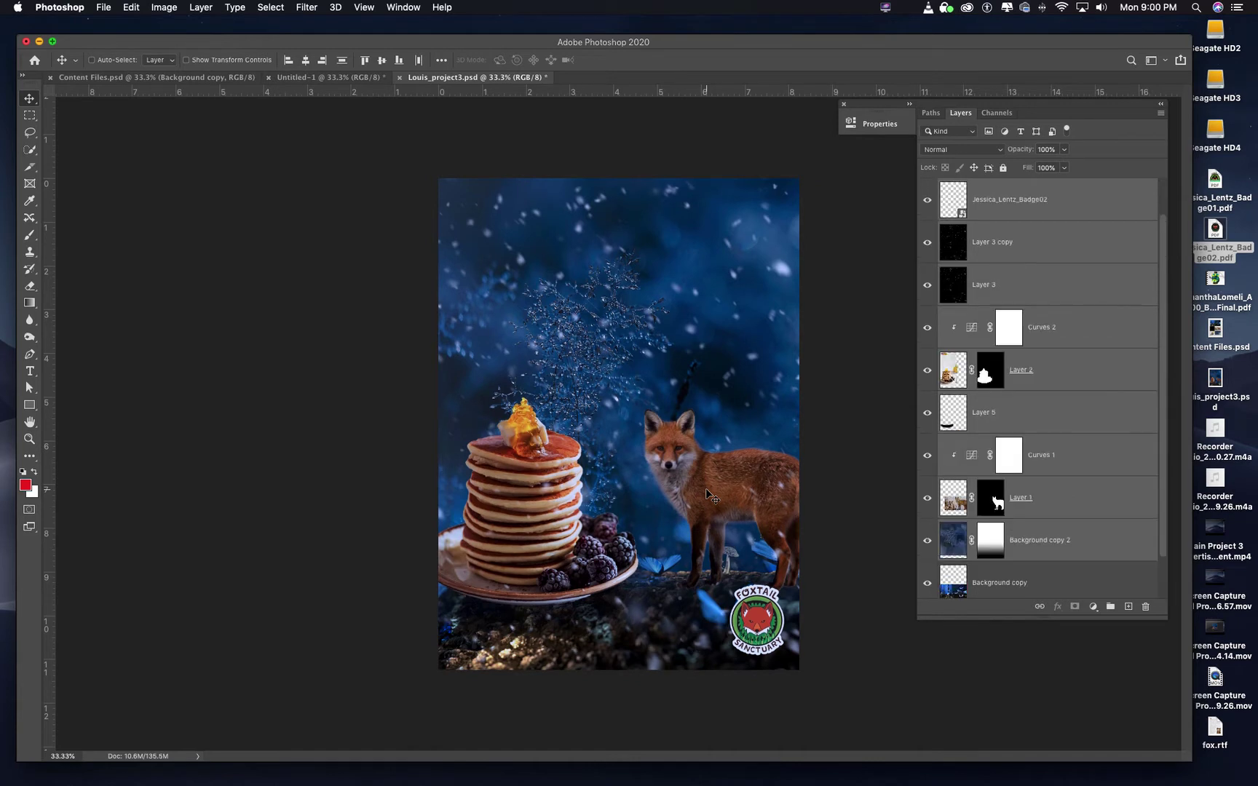
- Nudge the selected layers upward together in large increments, keeping the fox, pancakes, snow and badge aligned
{"action": "key", "text": "shift+Up"}
{"action": "key", "text": "shift+Up"}
{"action": "key", "text": "shift+Up"}
{"action": "key", "text": "shift+Up"}
{"action": "key", "text": "shift+Up"}
{"action": "key", "text": "shift+Up"}
{"action": "key", "text": "shift+Up"}
{"action": "key", "text": "shift+Up"}
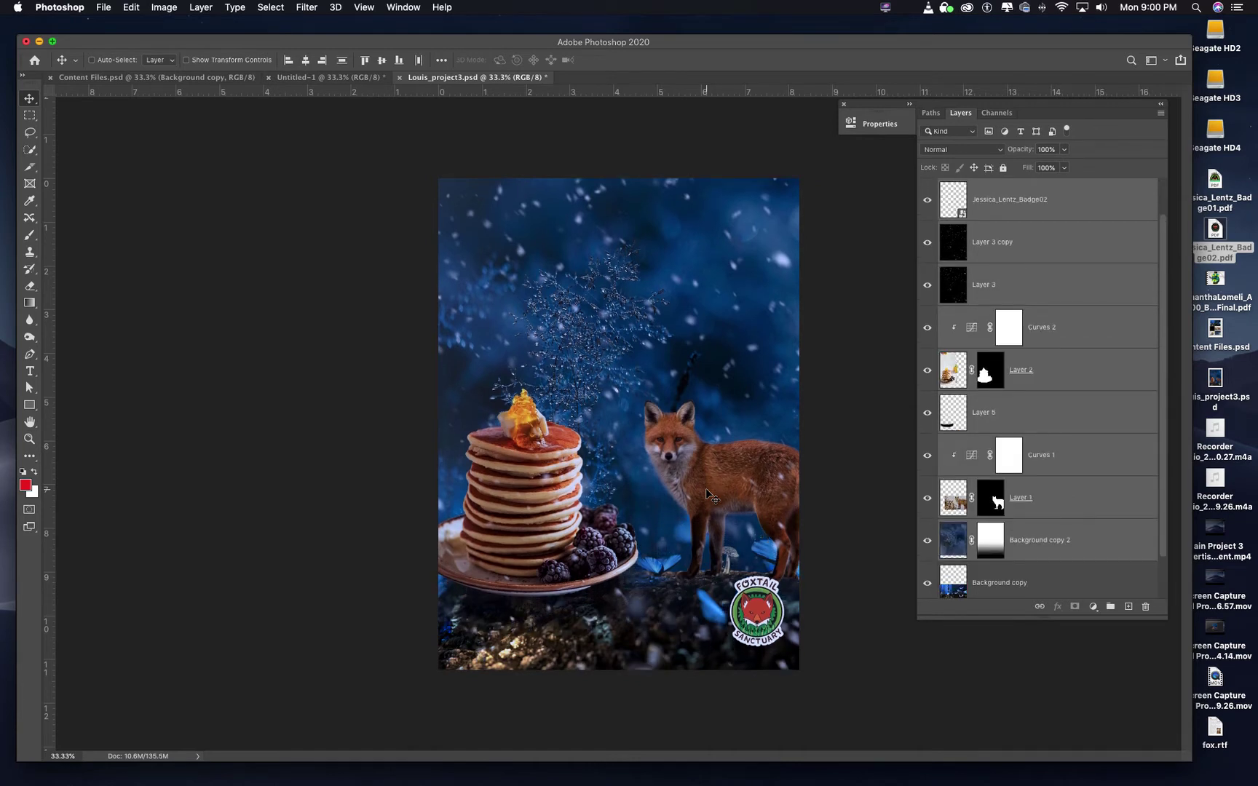
{"action": "key", "text": "shift+Up"}
{"action": "key", "text": "shift+Up"}
{"action": "key", "text": "shift+Up"}
{"action": "key", "text": "shift+Up"}
{"action": "key", "text": "shift+Up"}
{"action": "key", "text": "shift+Up"}
{"action": "key", "text": "shift+Up"}
{"action": "key", "text": "shift+Up"}
{"action": "key", "text": "shift+Up"}
{"action": "key", "text": "shift+Up"}
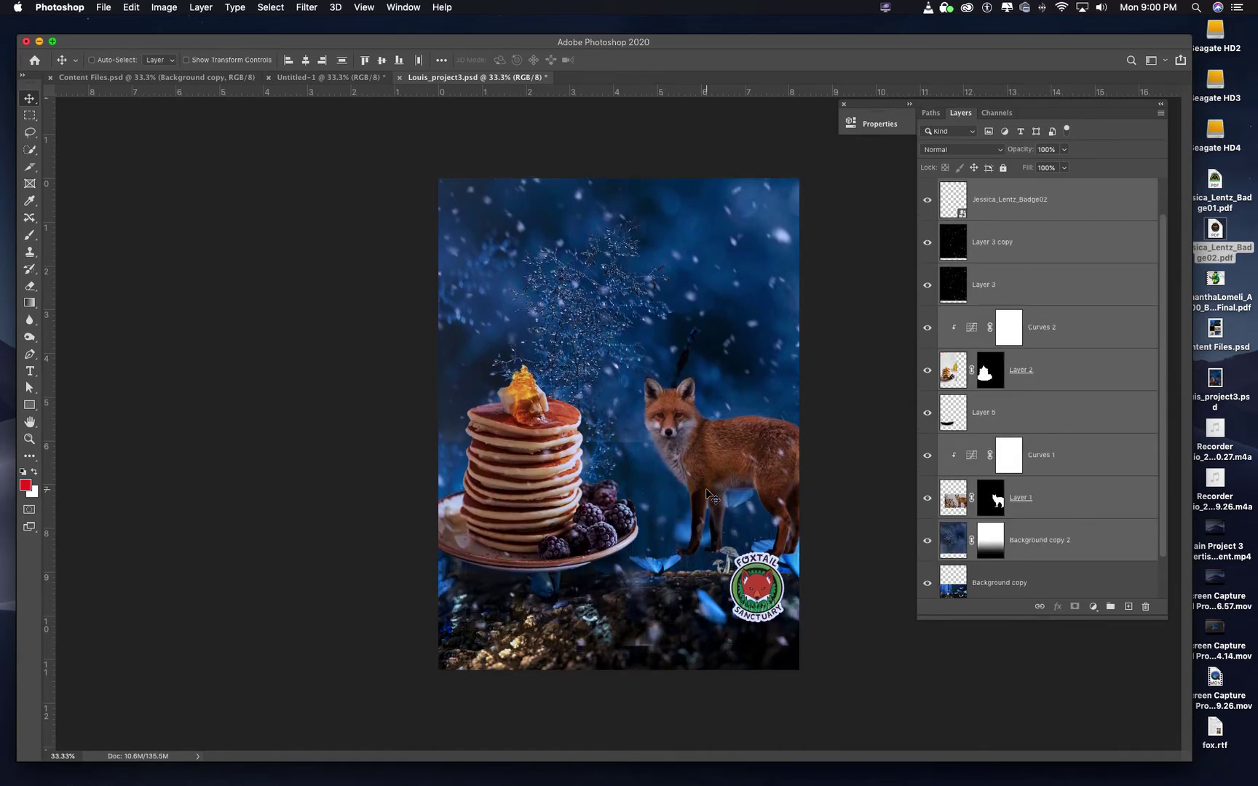
{"action": "key", "text": "shift+Up"}
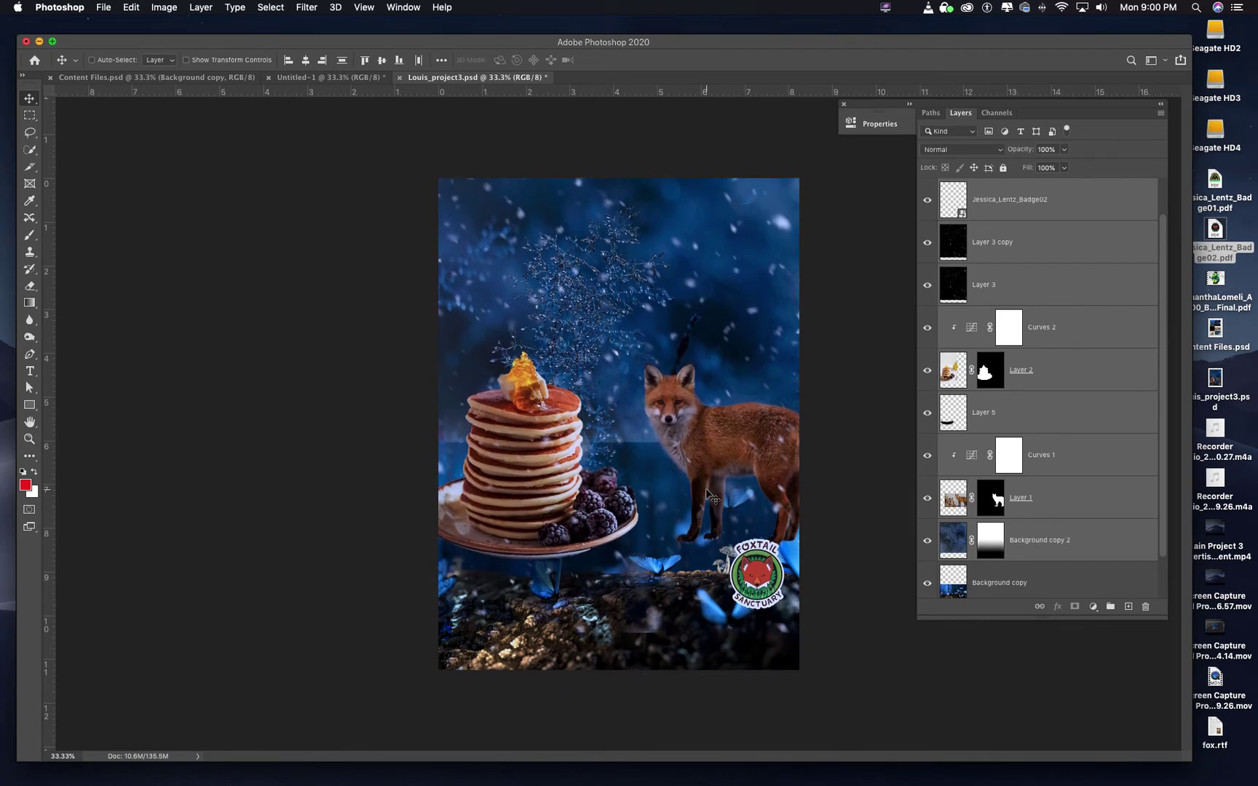
- Scale the Background copy layer up proportionally to about 127%, extending it from its upper-left corner
{"action": "left_click", "coordinate": [1048, 583]}
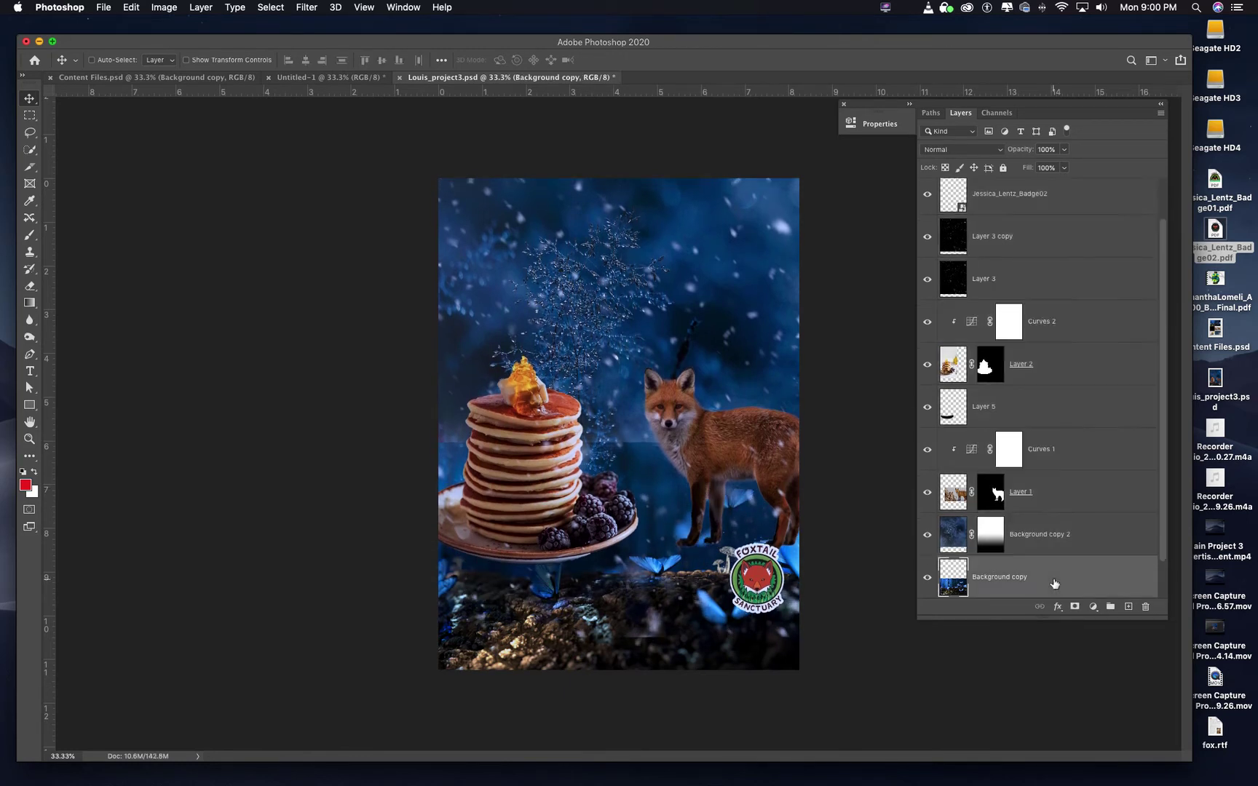
{"action": "scroll", "coordinate": [982, 553], "scroll_direction": "down", "scroll_amount": 2}
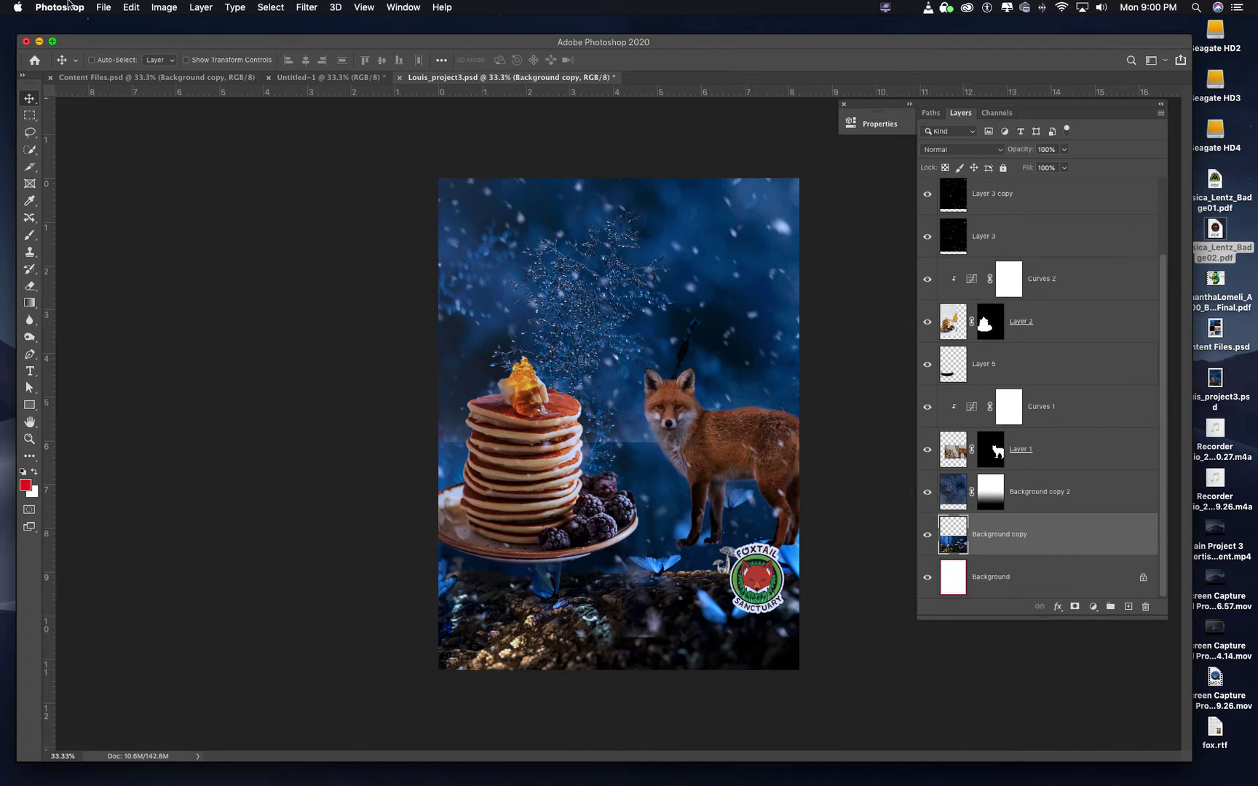
{"action": "left_click", "coordinate": [128, 6]}
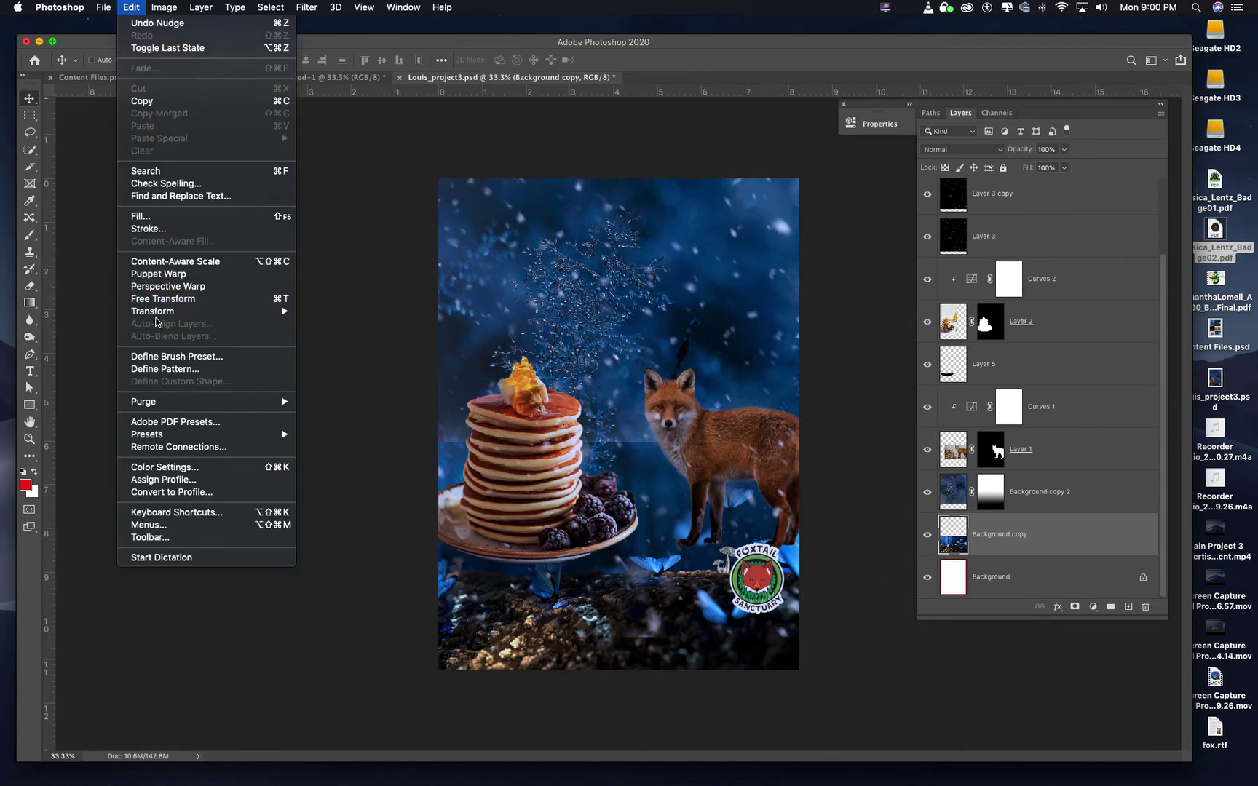
{"action": "mouse_move", "coordinate": [205, 316]}
{"action": "left_click", "coordinate": [306, 331]}
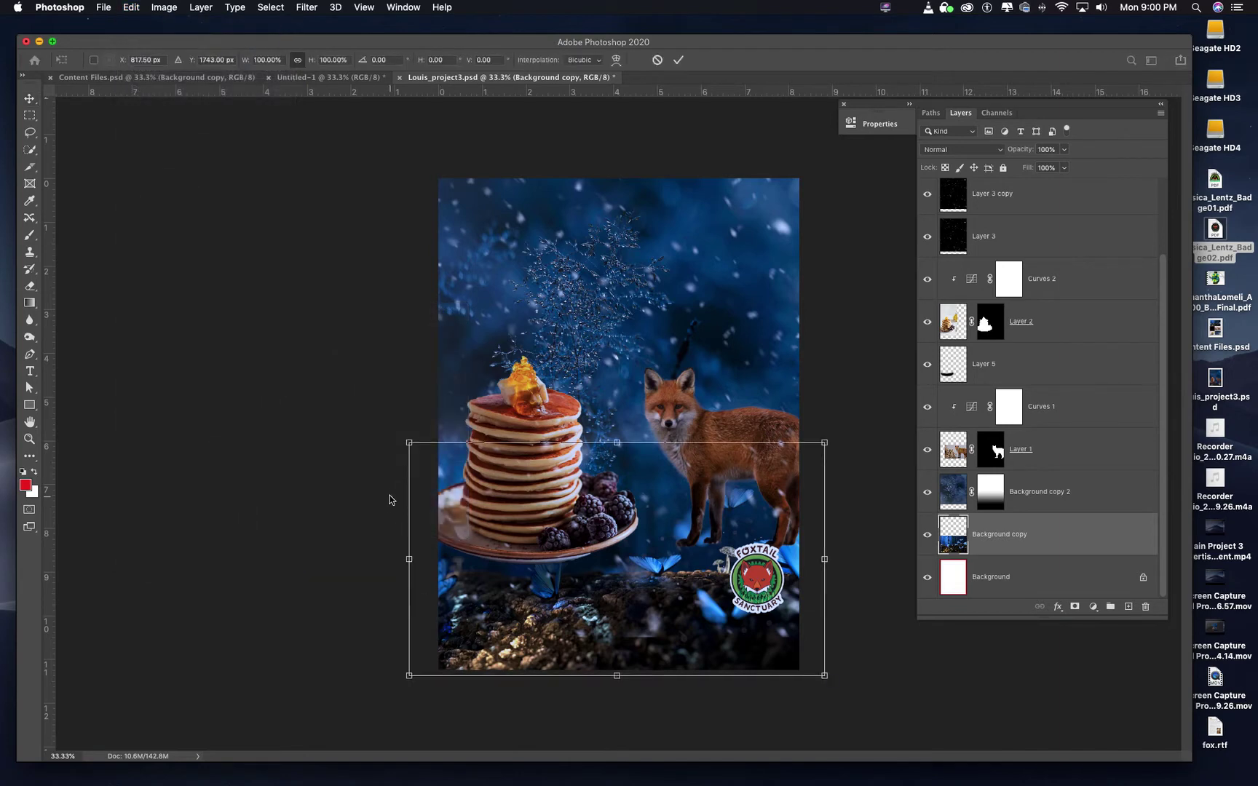
{"action": "left_click_drag", "start_coordinate": [408, 443], "coordinate": [290, 392]}
- Nudge the enlarged Background copy to the right until its mushrooms sit behind the fox's legs, at about X 747 px
{"action": "key", "text": "Right"}
{"action": "key", "text": "Right"}
{"action": "key", "text": "Right"}
{"action": "key", "text": "Right"}
{"action": "key", "text": "Right"}
{"action": "key", "text": "Right"}
{"action": "key", "text": "Right"}
{"action": "key", "text": "Right"}
{"action": "key", "text": "Right"}
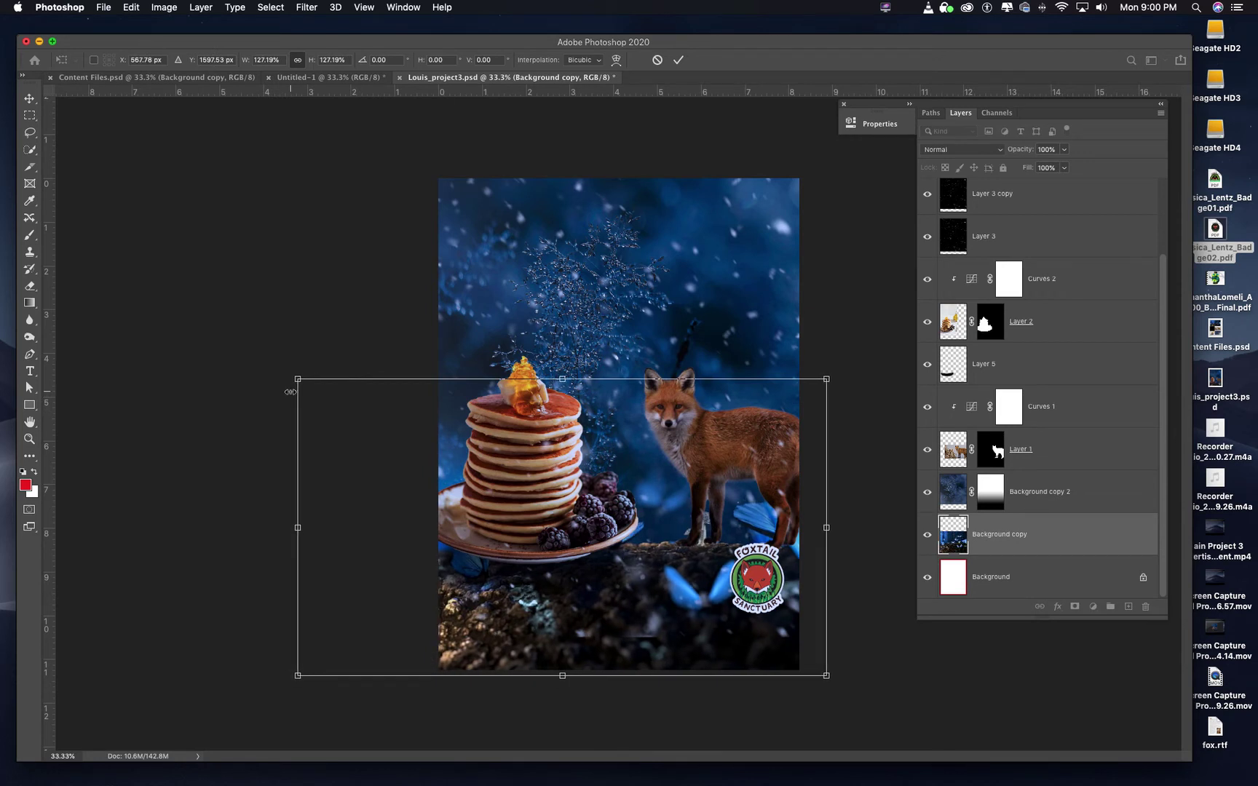
{"action": "key", "text": "shift+Right"}
{"action": "key", "text": "shift+Right"}
{"action": "key", "text": "shift+Right"}
{"action": "key", "text": "shift+Right"}
{"action": "key", "text": "shift+Right"}
{"action": "key", "text": "shift+Right"}
{"action": "key", "text": "shift+Right"}
{"action": "key", "text": "shift+Right"}
{"action": "key", "text": "shift+Right"}
{"action": "key", "text": "shift+Right"}
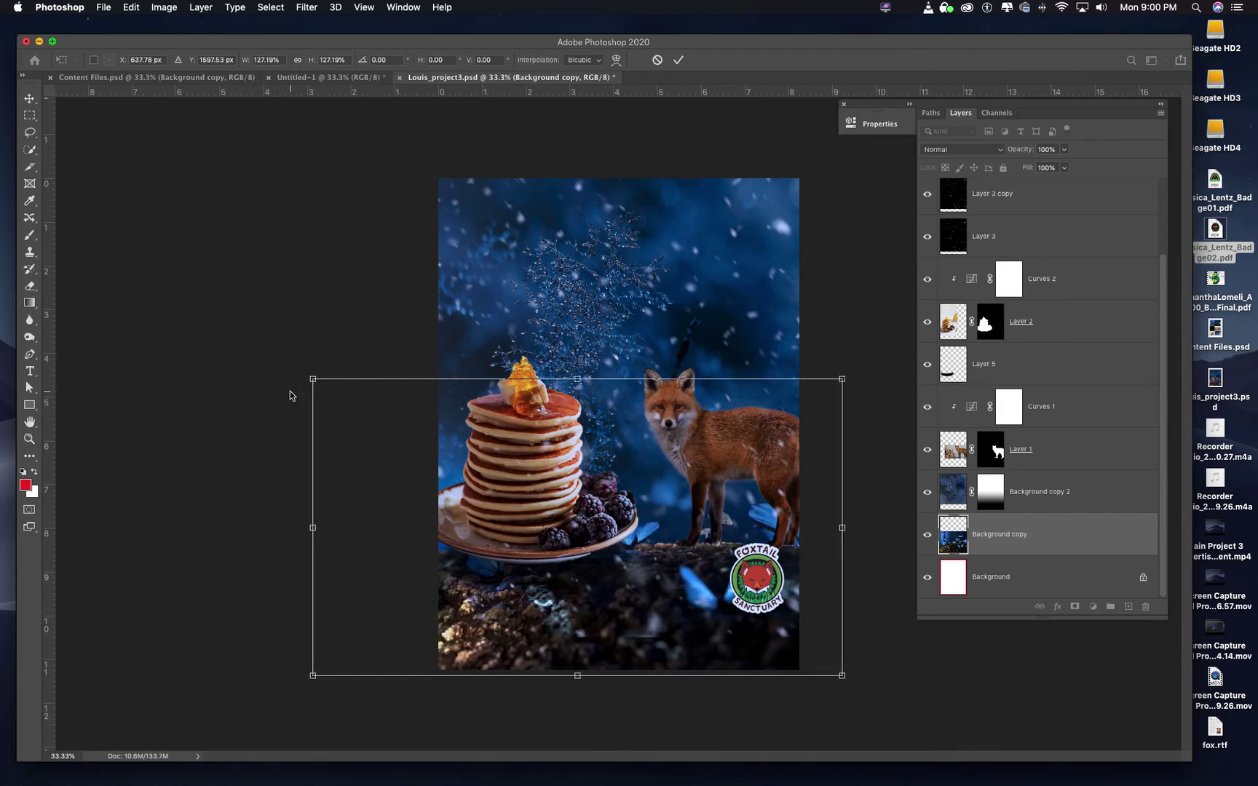
{"action": "key", "text": "shift+Right"}
{"action": "key", "text": "shift+Right"}
{"action": "key", "text": "shift+Right"}
{"action": "key", "text": "shift+Right"}
{"action": "key", "text": "shift+Right"}
{"action": "key", "text": "shift+Right"}
{"action": "key", "text": "shift+Right"}
{"action": "key", "text": "shift+Right"}
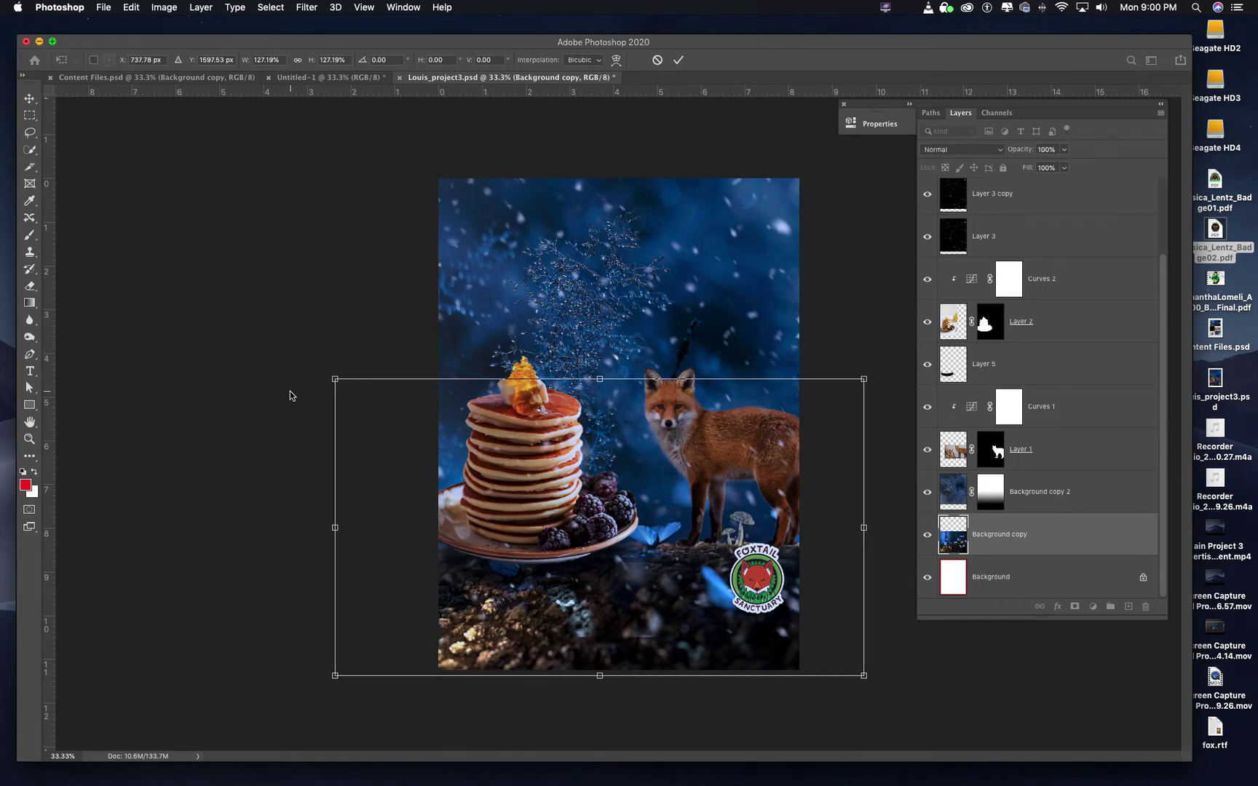
- Nudge the enlarged Background copy slightly upward under the fox and plate, and apply the transform
{"action": "key", "text": "shift+Up"}
{"action": "key", "text": "shift+Up"}
{"action": "key", "text": "Up"}
{"action": "key", "text": "Up"}
{"action": "key", "text": "Up"}
{"action": "key", "text": "Up"}
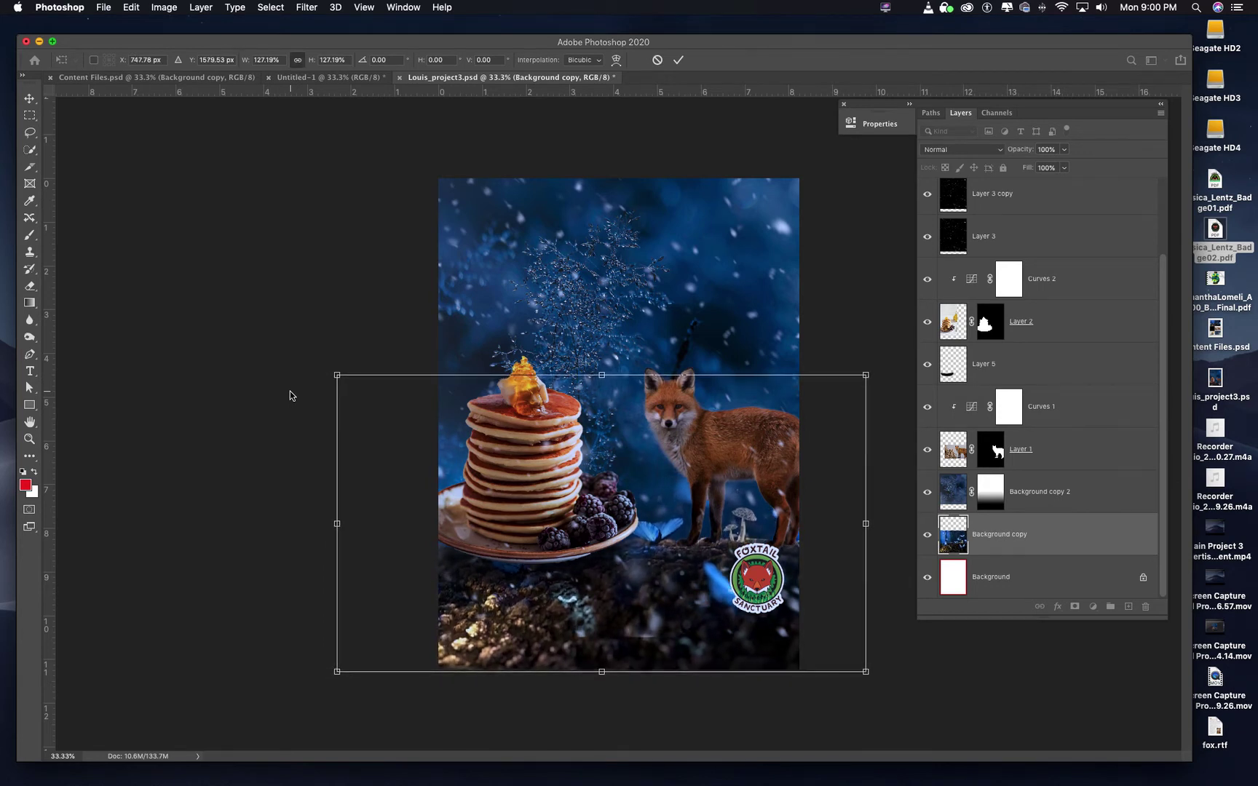
{"action": "key", "text": "Up"}
{"action": "key", "text": "Up"}
{"action": "key", "text": "Up"}
{"action": "key", "text": "Up"}
{"action": "key", "text": "Up"}
{"action": "key", "text": "Up"}
{"action": "key", "text": "Up"}
{"action": "key", "text": "Up"}
{"action": "key", "text": "Up"}
{"action": "key", "text": "Up"}
{"action": "key", "text": "Up"}
{"action": "key", "text": "Up"}
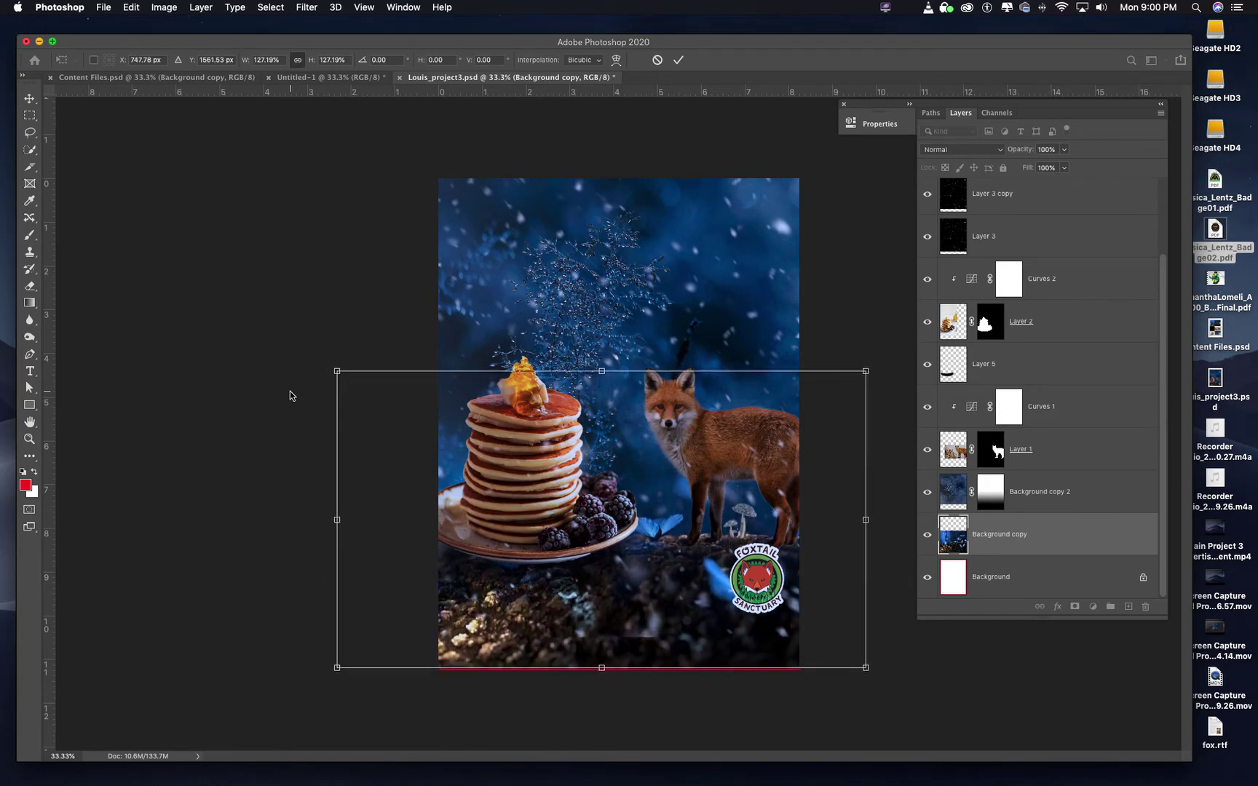
{"action": "key", "text": "Return"}
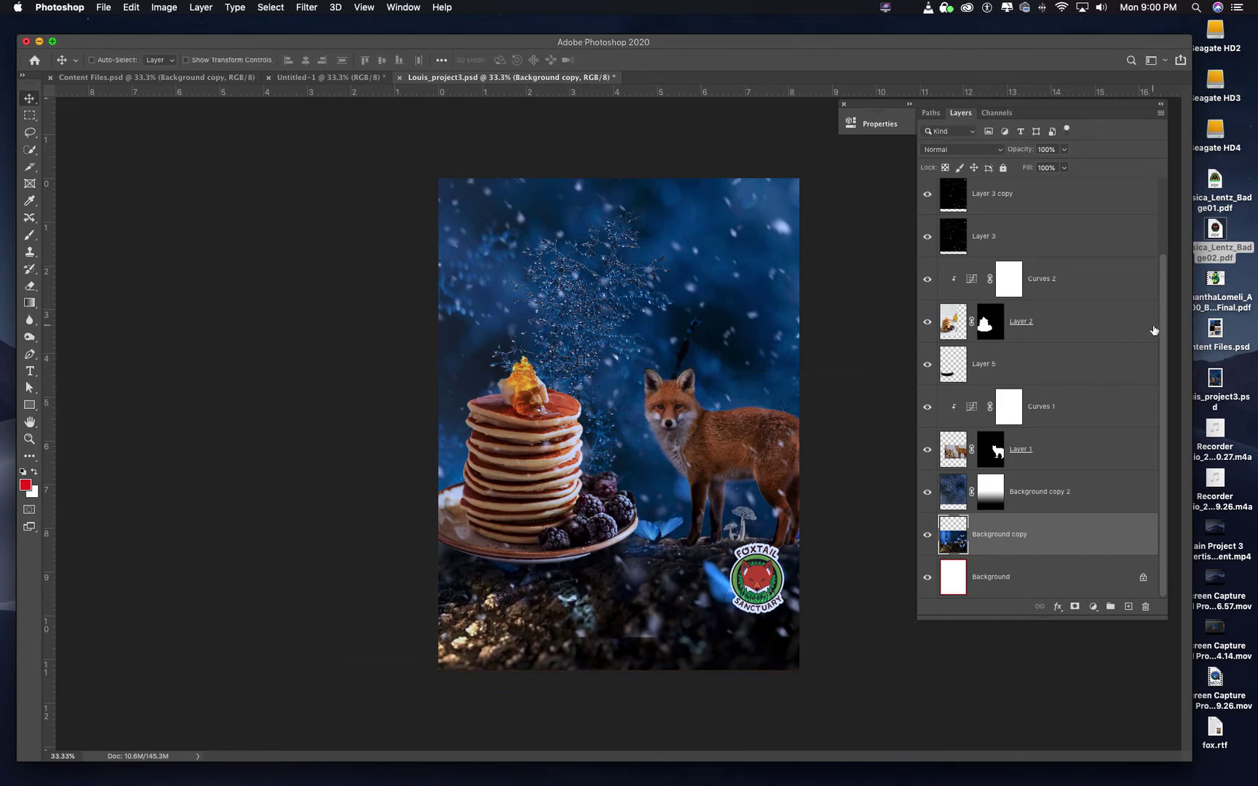
- Select the Foxtail Sanctuary badge layer and move the badge down, closer to the poster's lower edge
{"action": "scroll", "coordinate": [1162, 284], "scroll_direction": "up", "scroll_amount": 1}
{"action": "scroll", "coordinate": [1160, 283], "scroll_direction": "up", "scroll_amount": 3}
{"action": "left_click", "coordinate": [960, 251]}
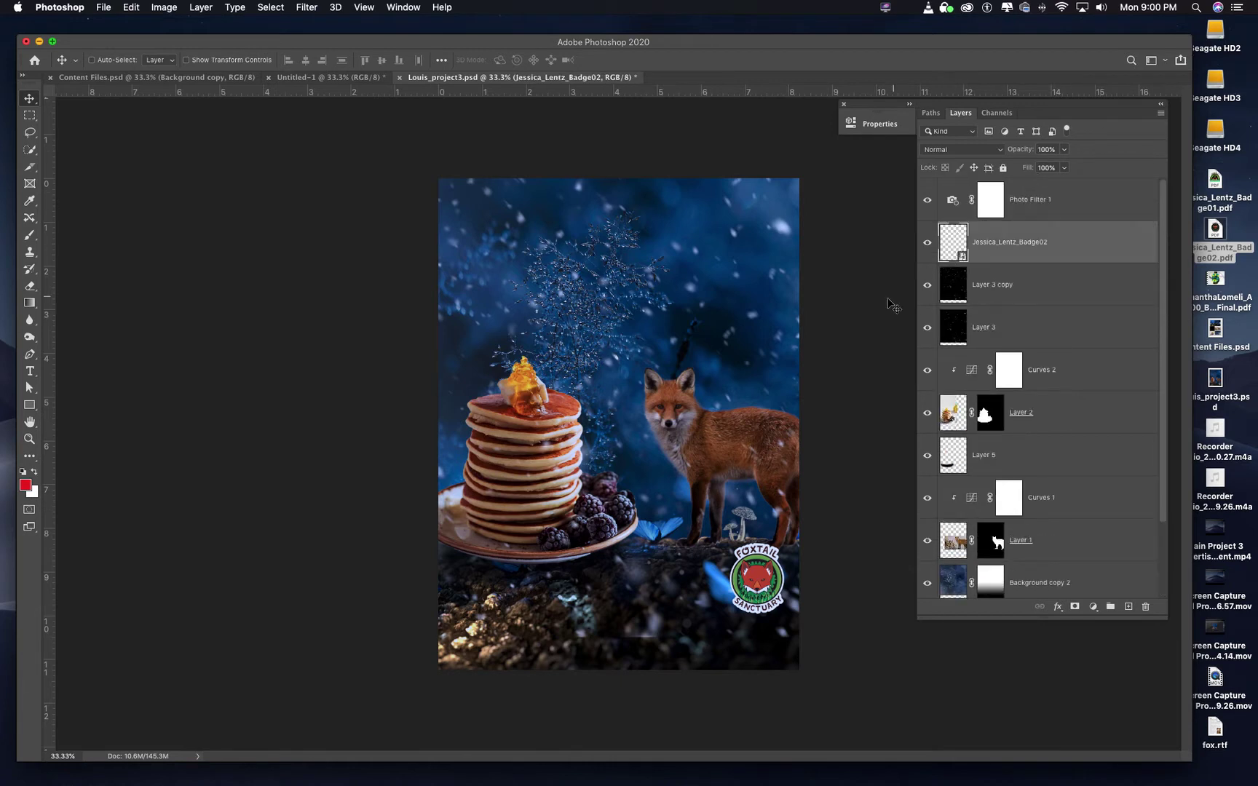
{"action": "left_click_drag", "start_coordinate": [758, 581], "coordinate": [759, 610]}
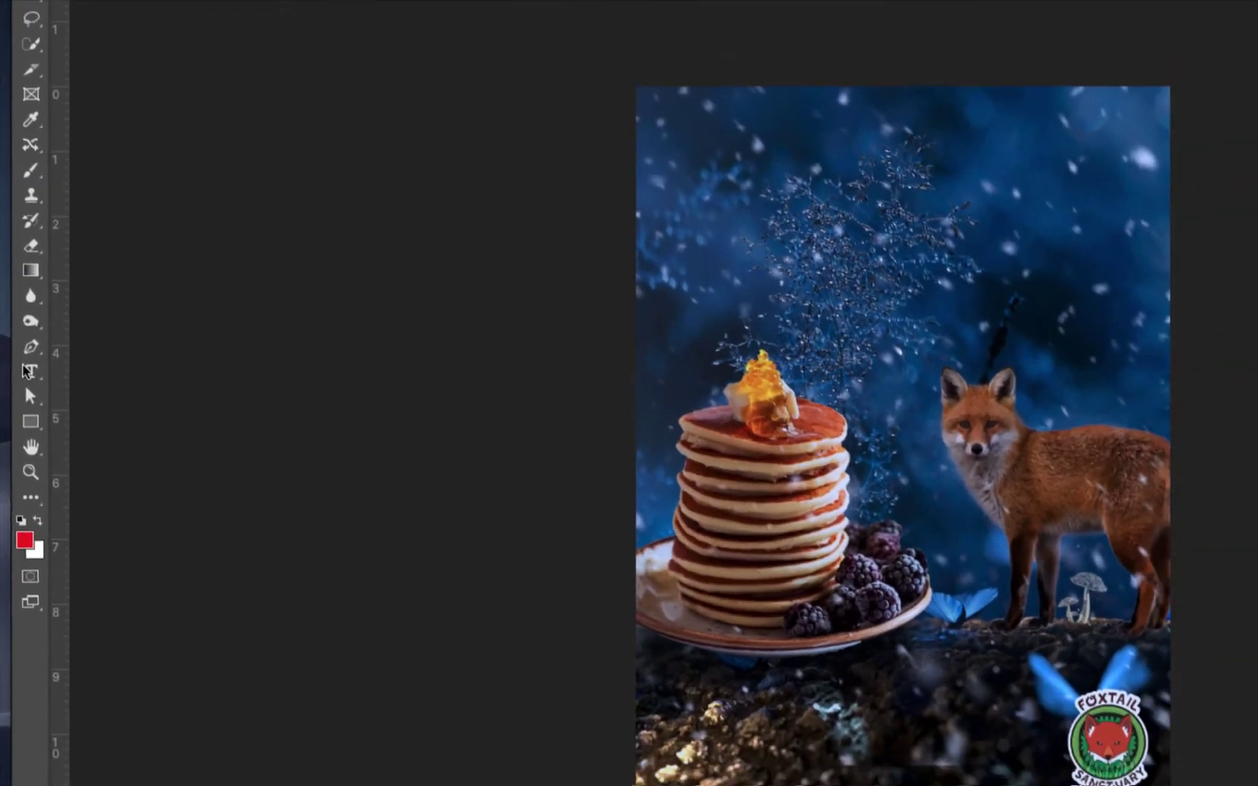
- Add a horizontal point text with the placeholder "Lorem Ipsum" in the sky above the fox
{"action": "left_click", "coordinate": [27, 374]}
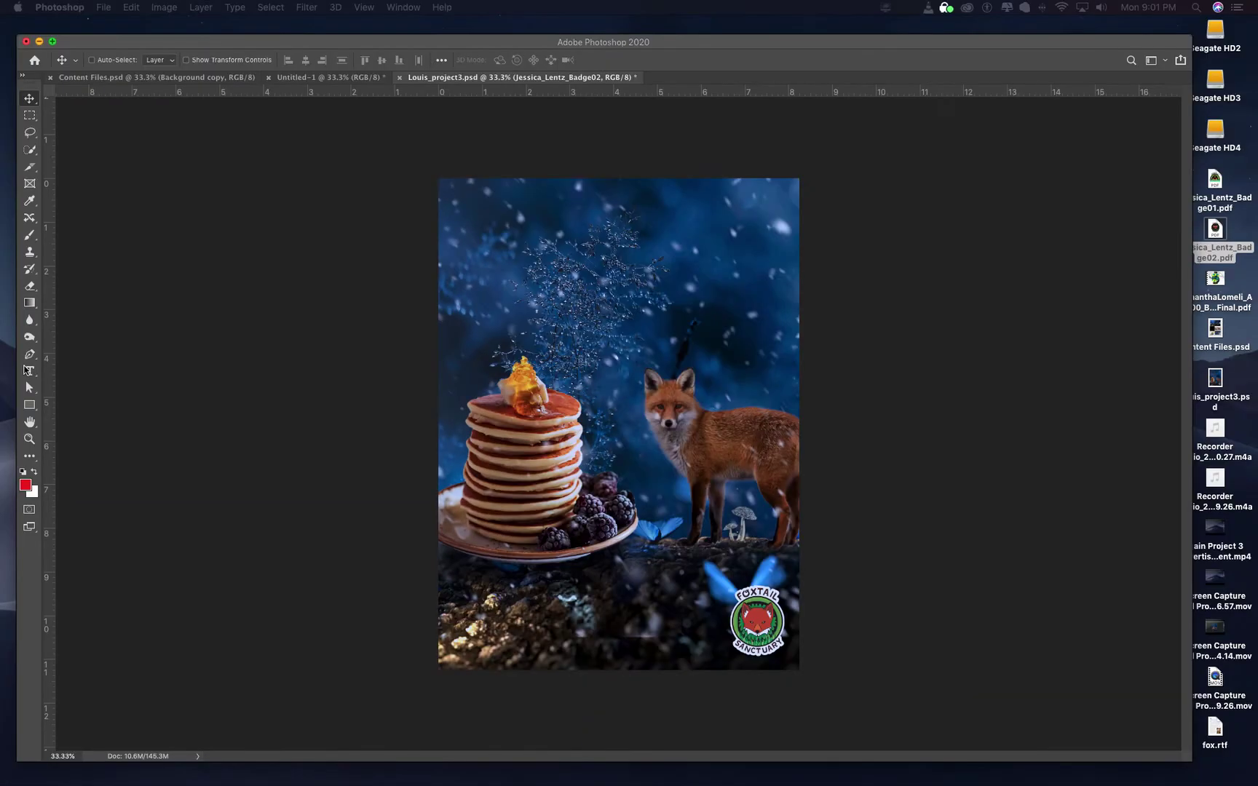
{"action": "left_click", "coordinate": [29, 372]}
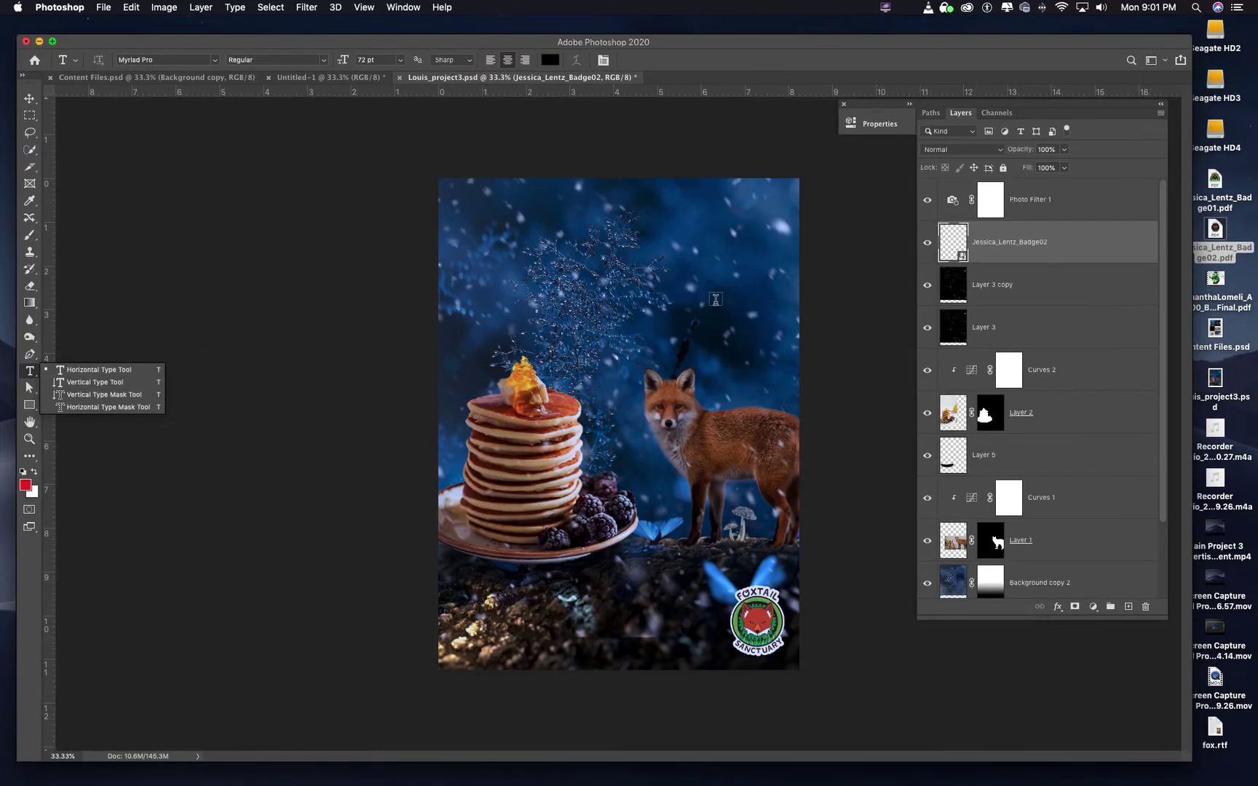
{"action": "left_click", "coordinate": [687, 255]}
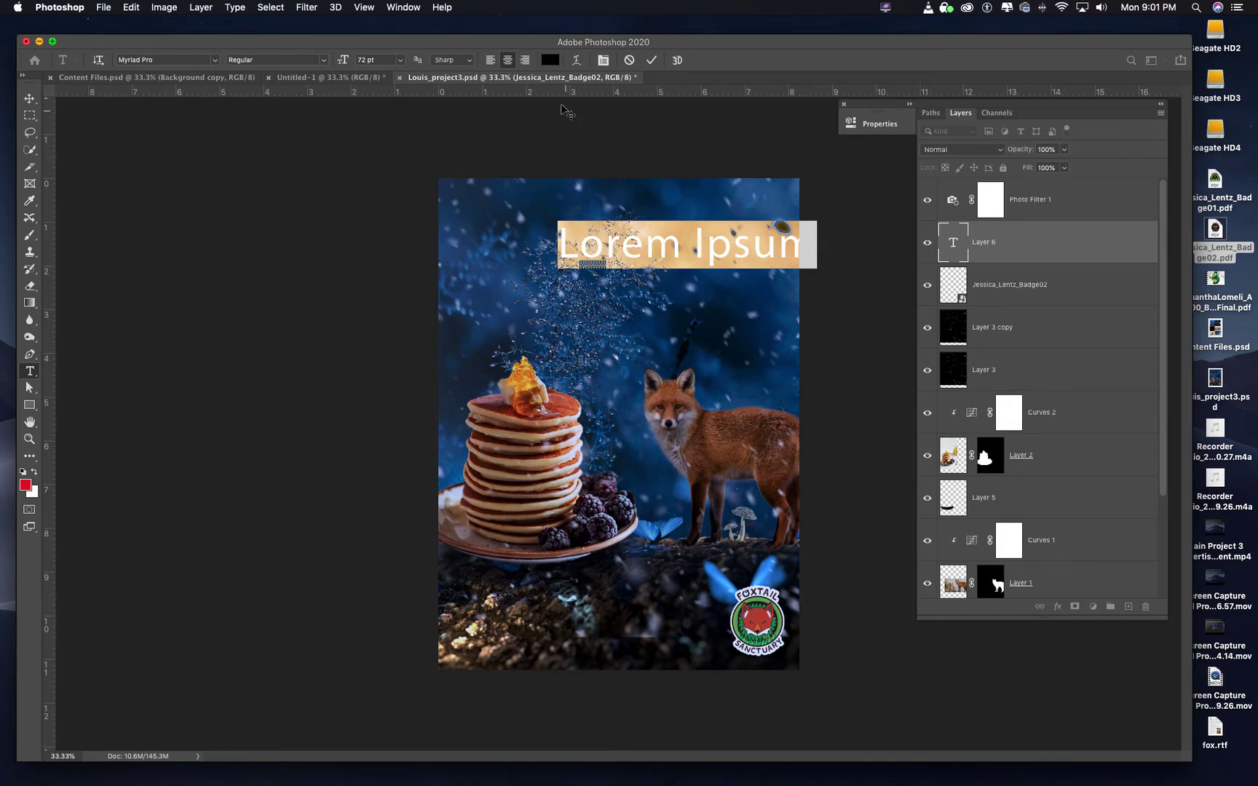
- Set the placeholder text's color to white
{"action": "left_click", "coordinate": [551, 59]}
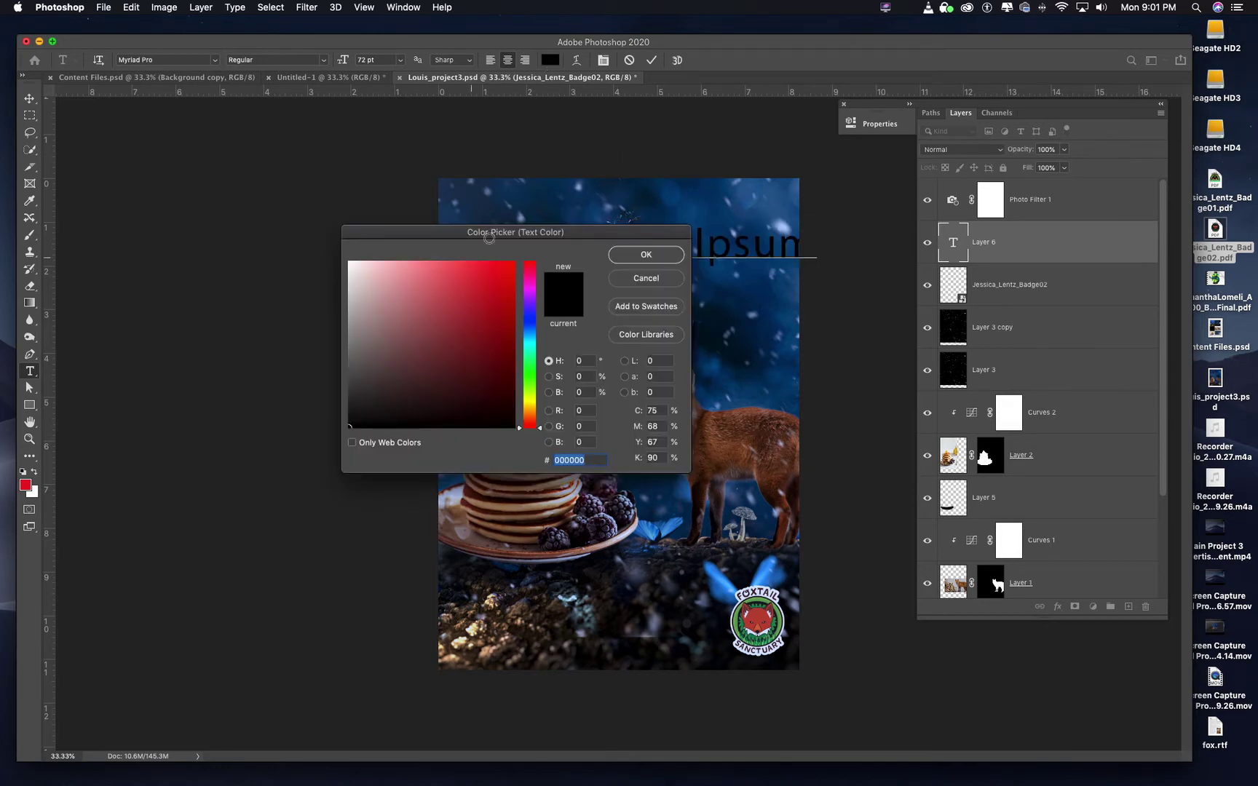
{"action": "left_click", "coordinate": [349, 262]}
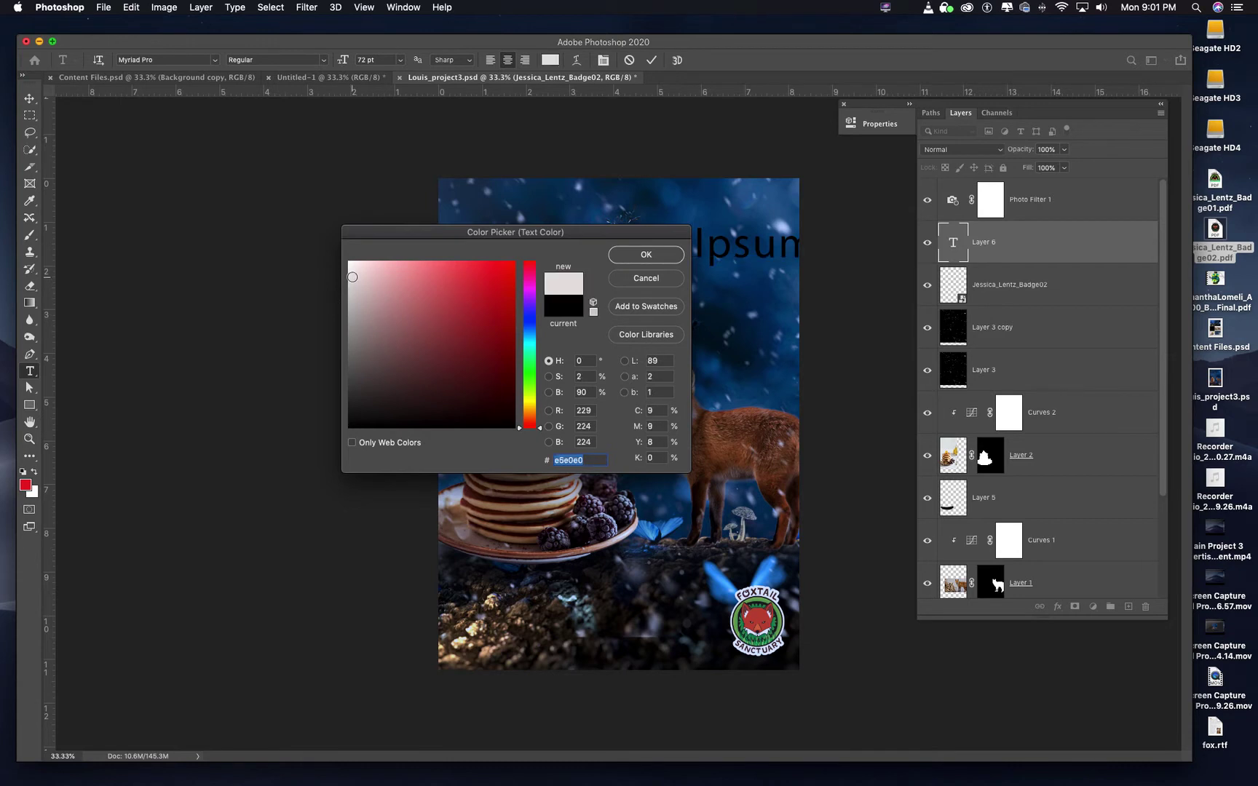
{"action": "left_click", "coordinate": [645, 255]}
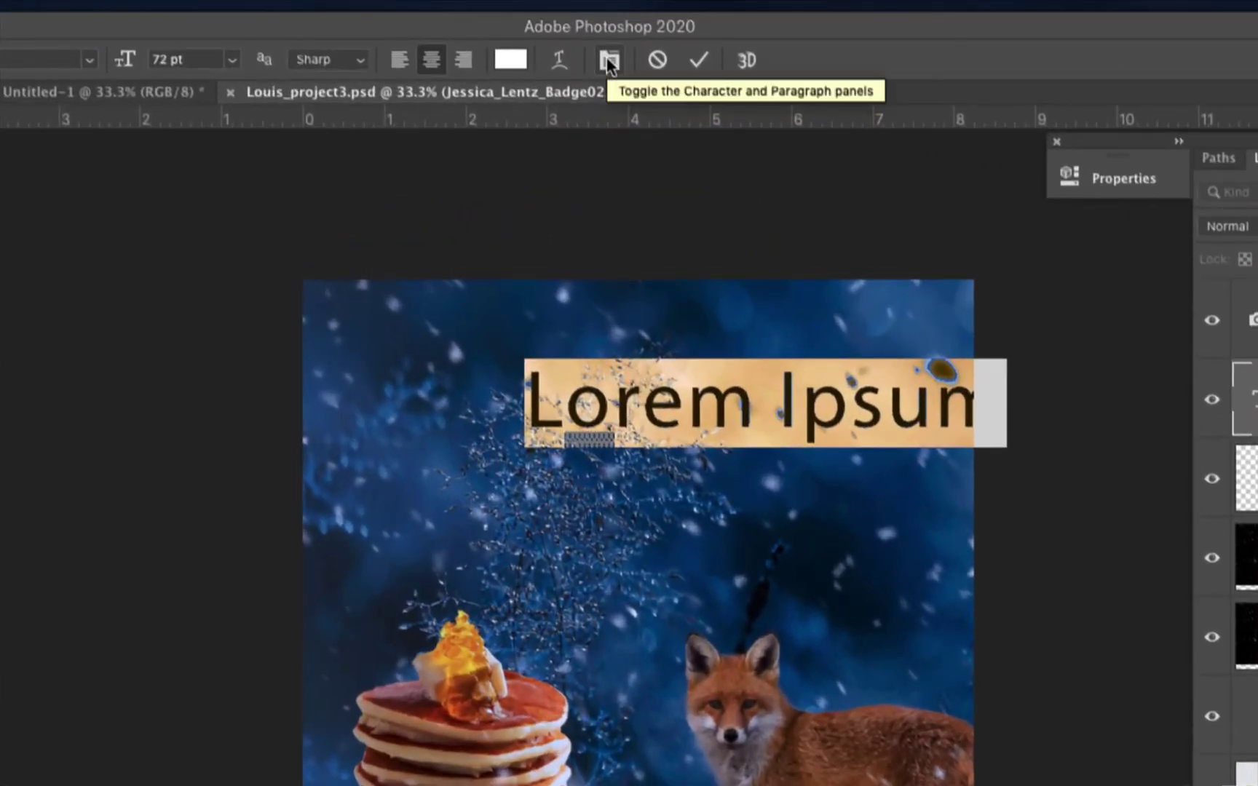
- Show the character settings beside the artwork and set the placeholder text's font to Helvetica Bold
{"action": "left_click", "coordinate": [608, 60]}
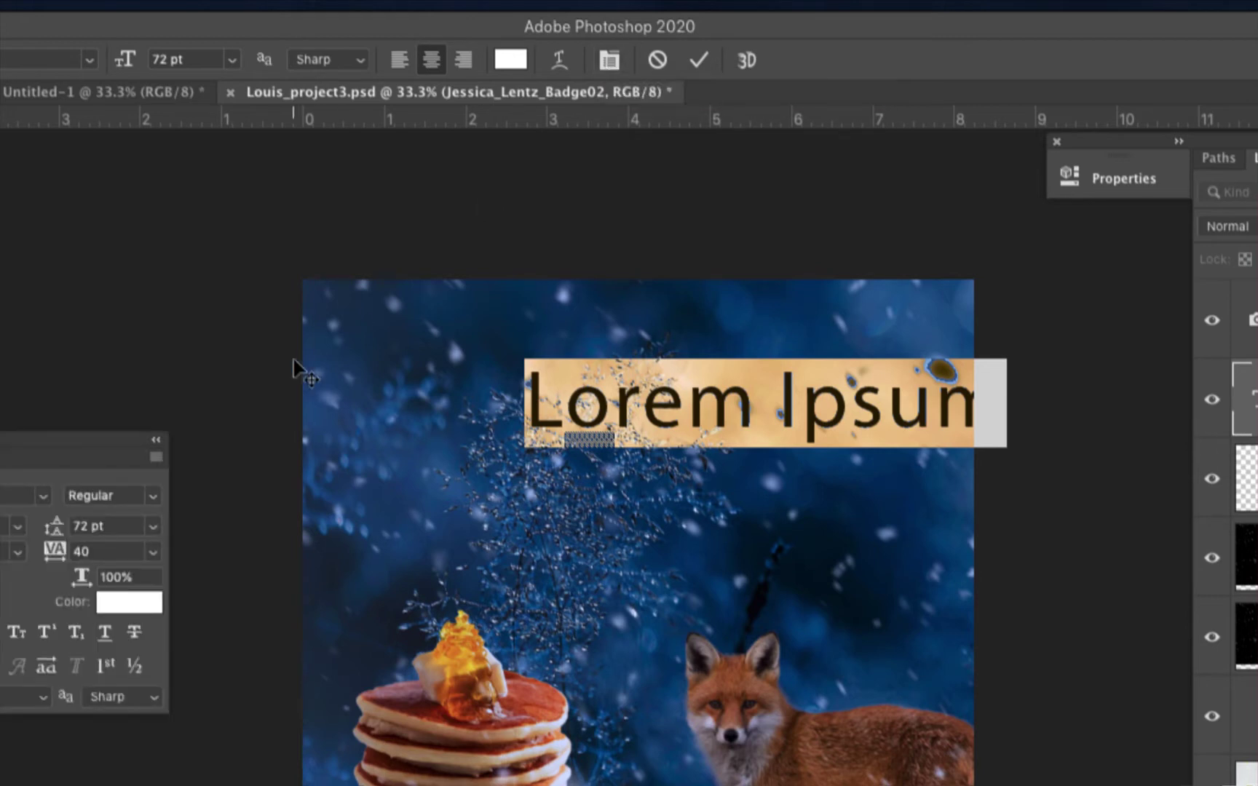
{"action": "left_click_drag", "start_coordinate": [59, 438], "coordinate": [331, 275]}
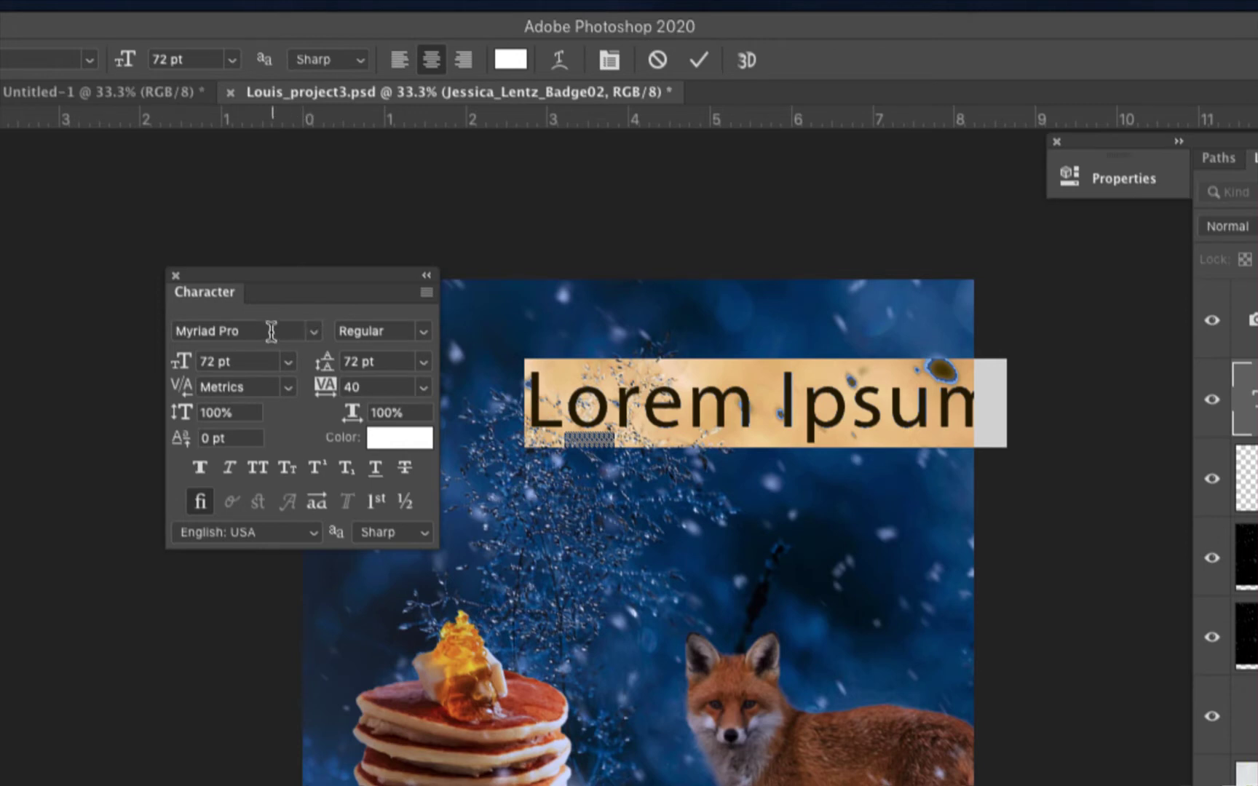
{"action": "left_click", "coordinate": [172, 330]}
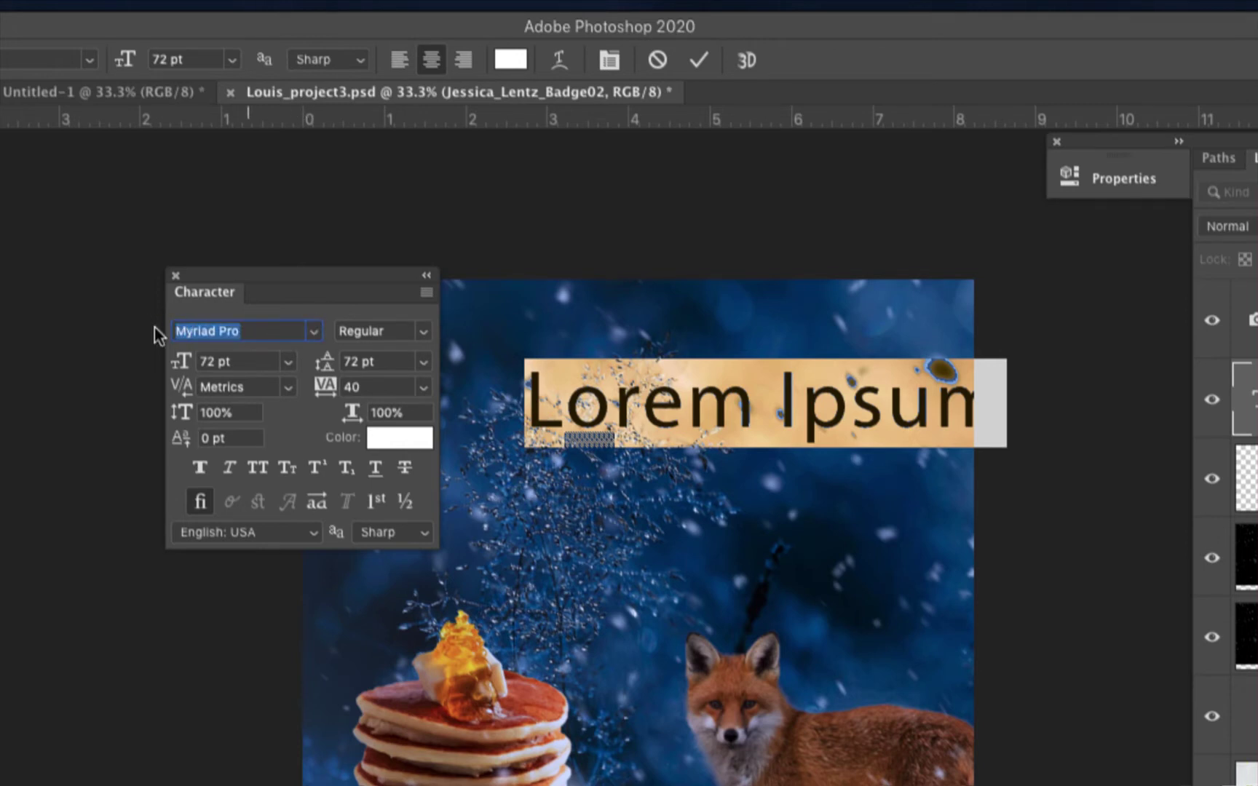
{"action": "type", "text": "hel"}
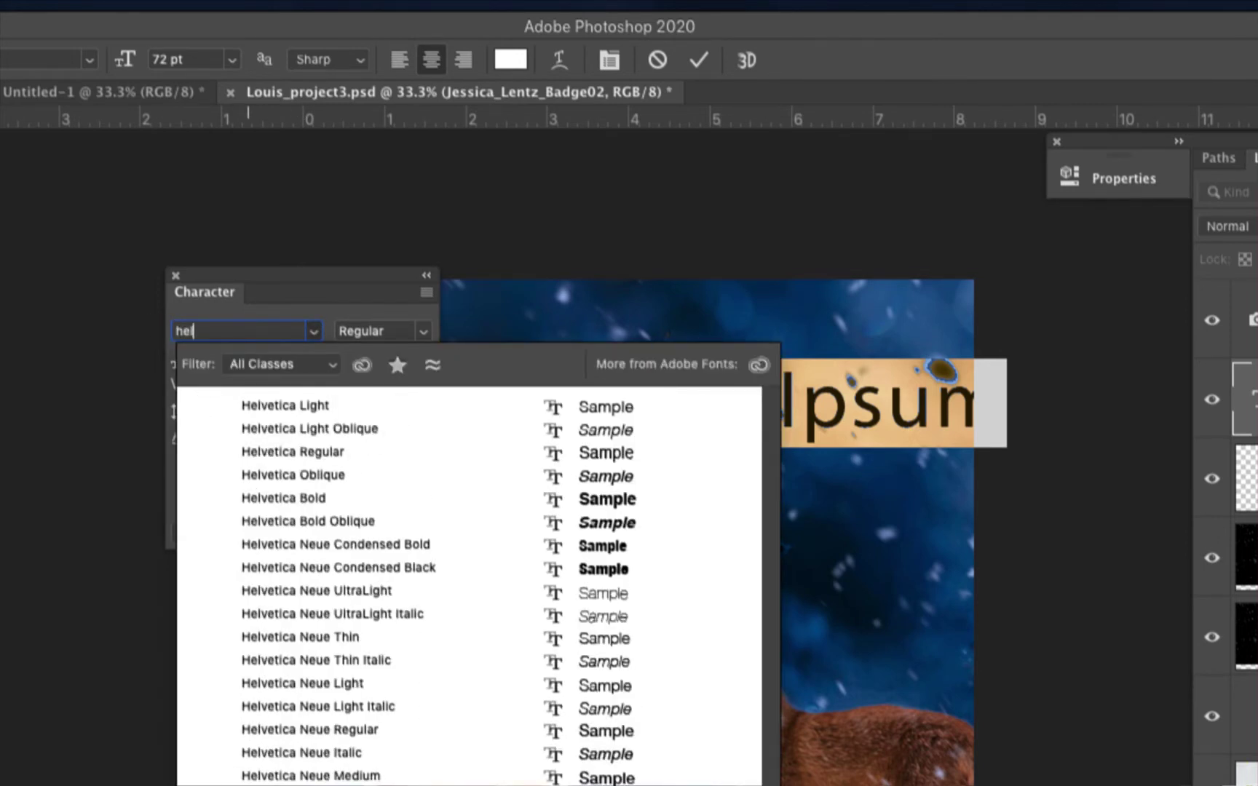
{"action": "left_click", "coordinate": [288, 495]}
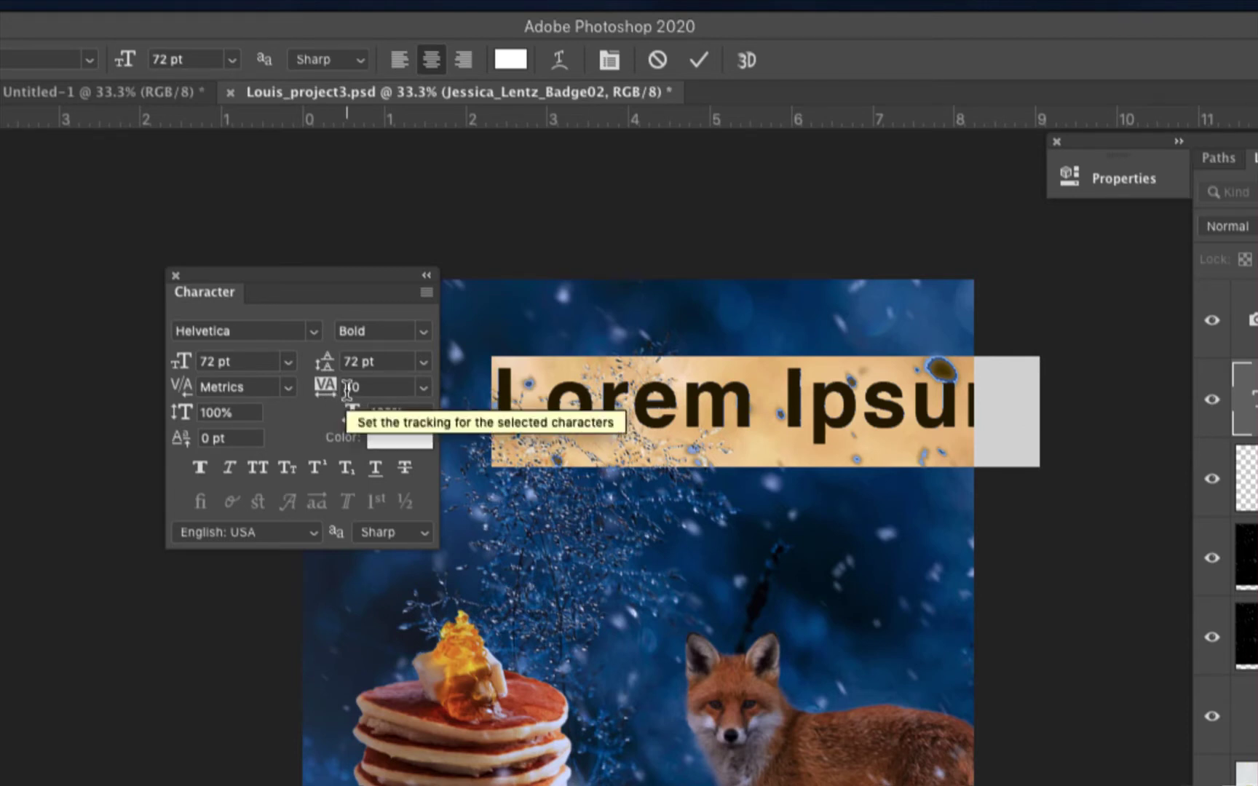
- Set the placeholder text's tracking to 0
{"action": "double_click", "coordinate": [350, 388]}
{"action": "type", "text": "40"}
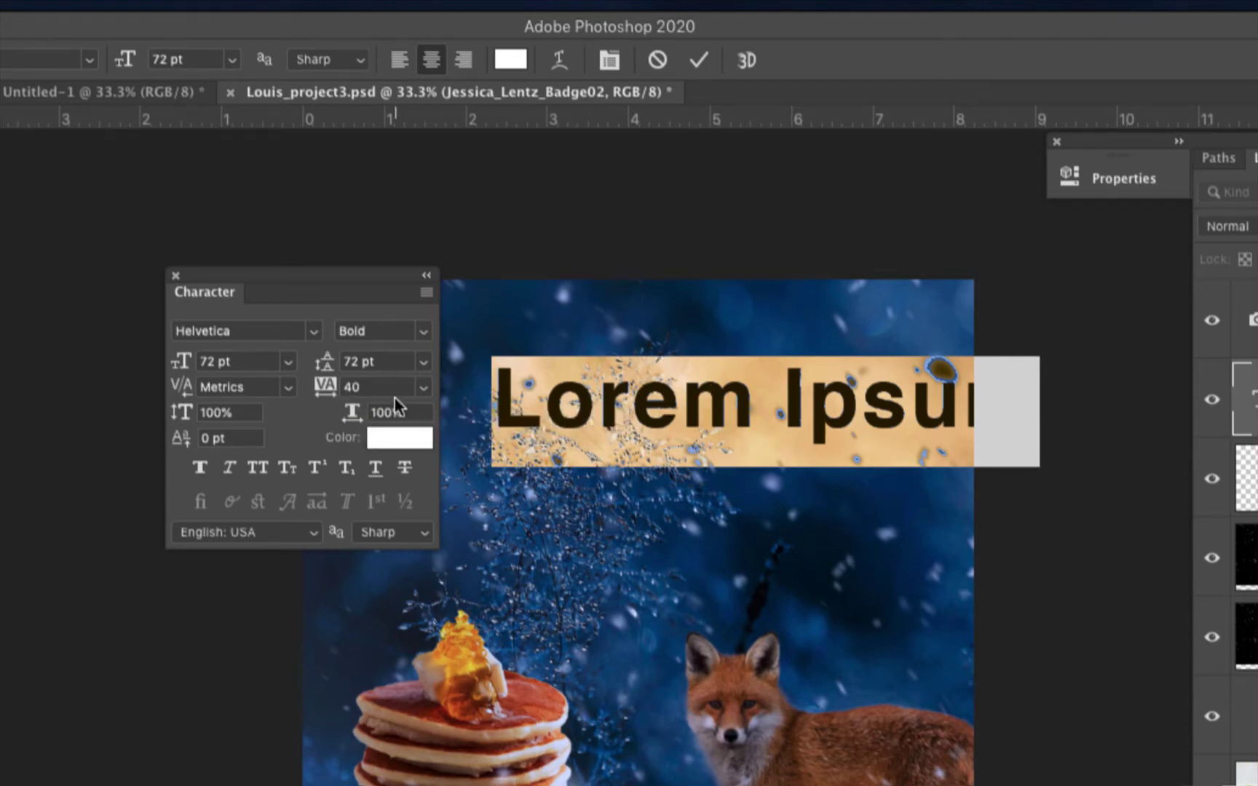
{"action": "double_click", "coordinate": [355, 388]}
{"action": "type", "text": "0"}
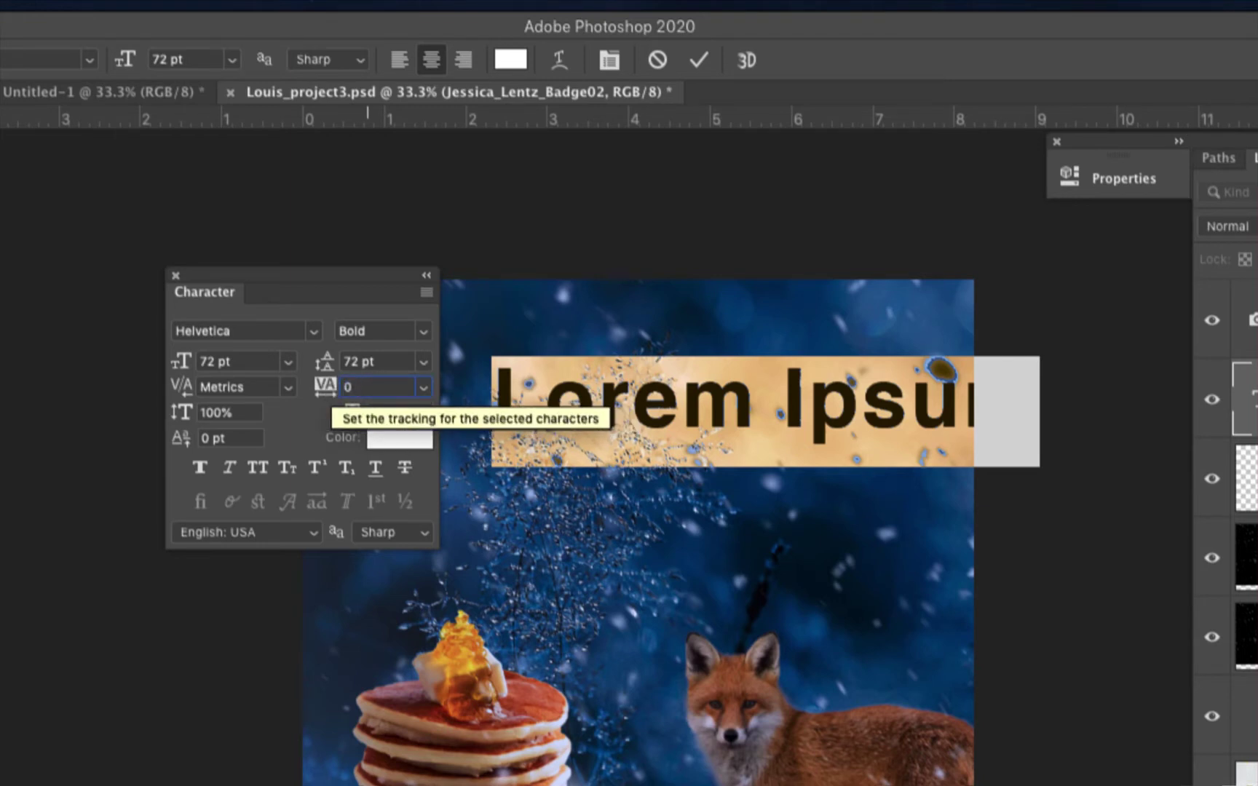
{"action": "double_click", "coordinate": [352, 361]}
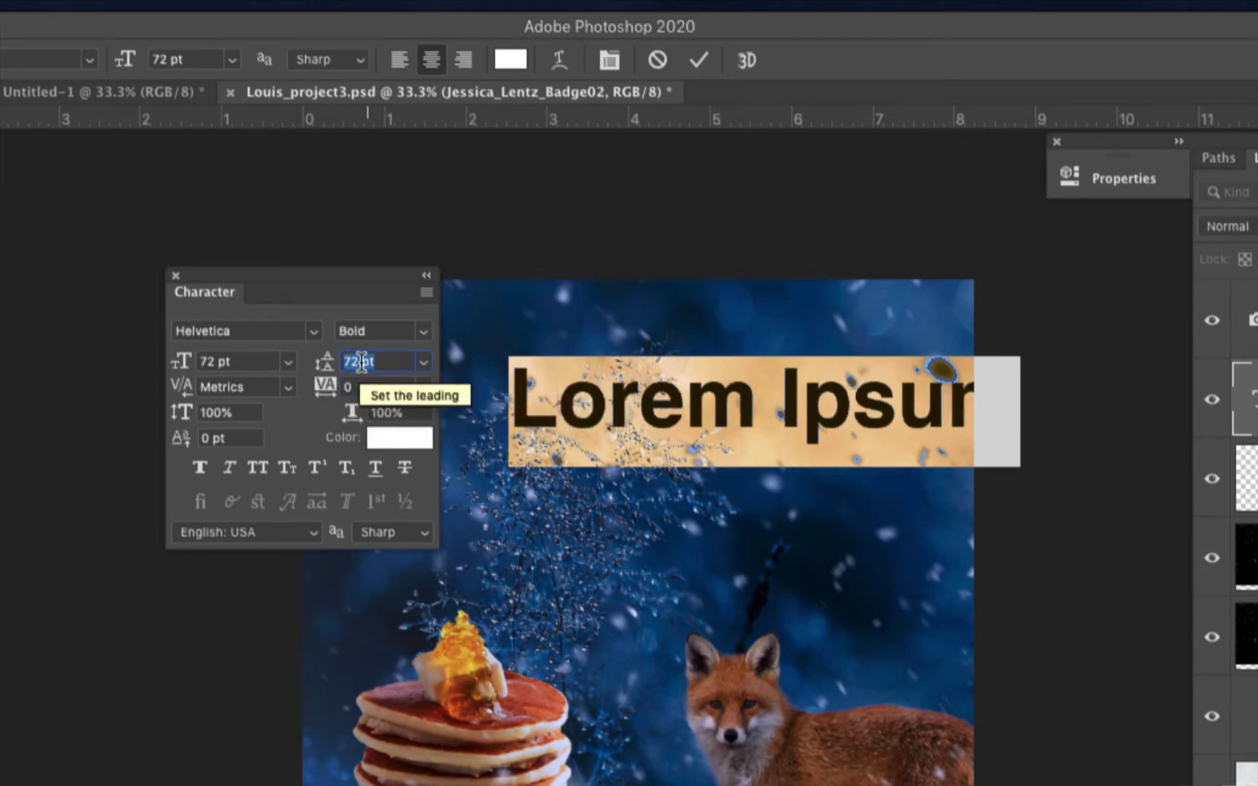
{"action": "left_click", "coordinate": [361, 361]}
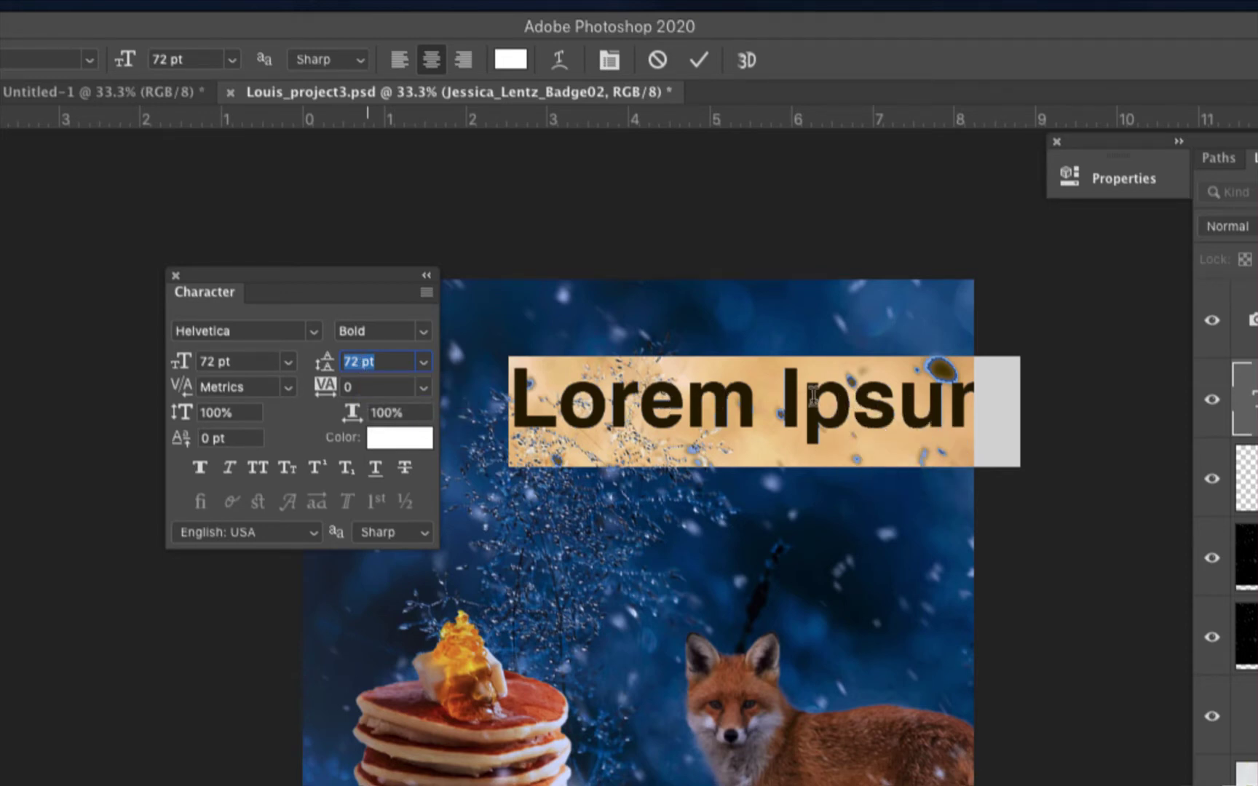
- Set the placeholder text's font size to 20 pt and commit the text
{"action": "double_click", "coordinate": [196, 356]}
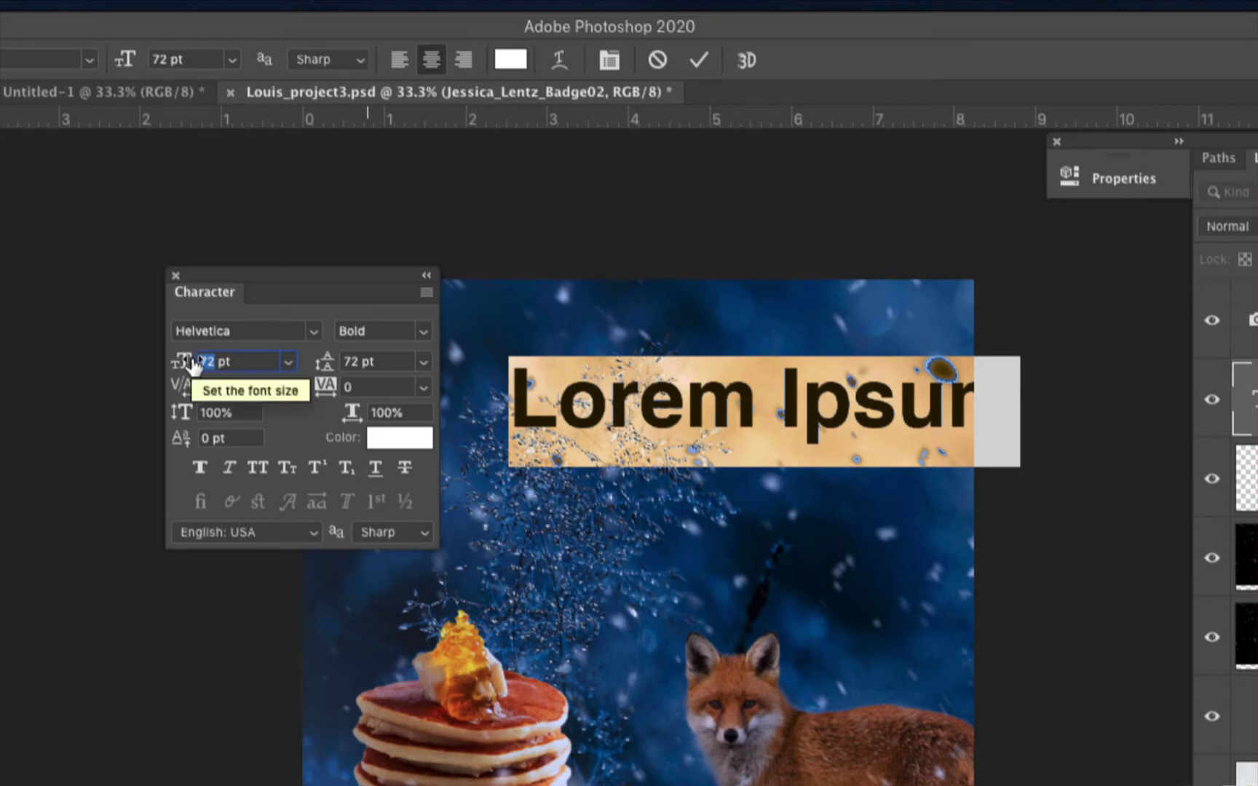
{"action": "type", "text": "20"}
{"action": "left_click", "coordinate": [364, 365]}
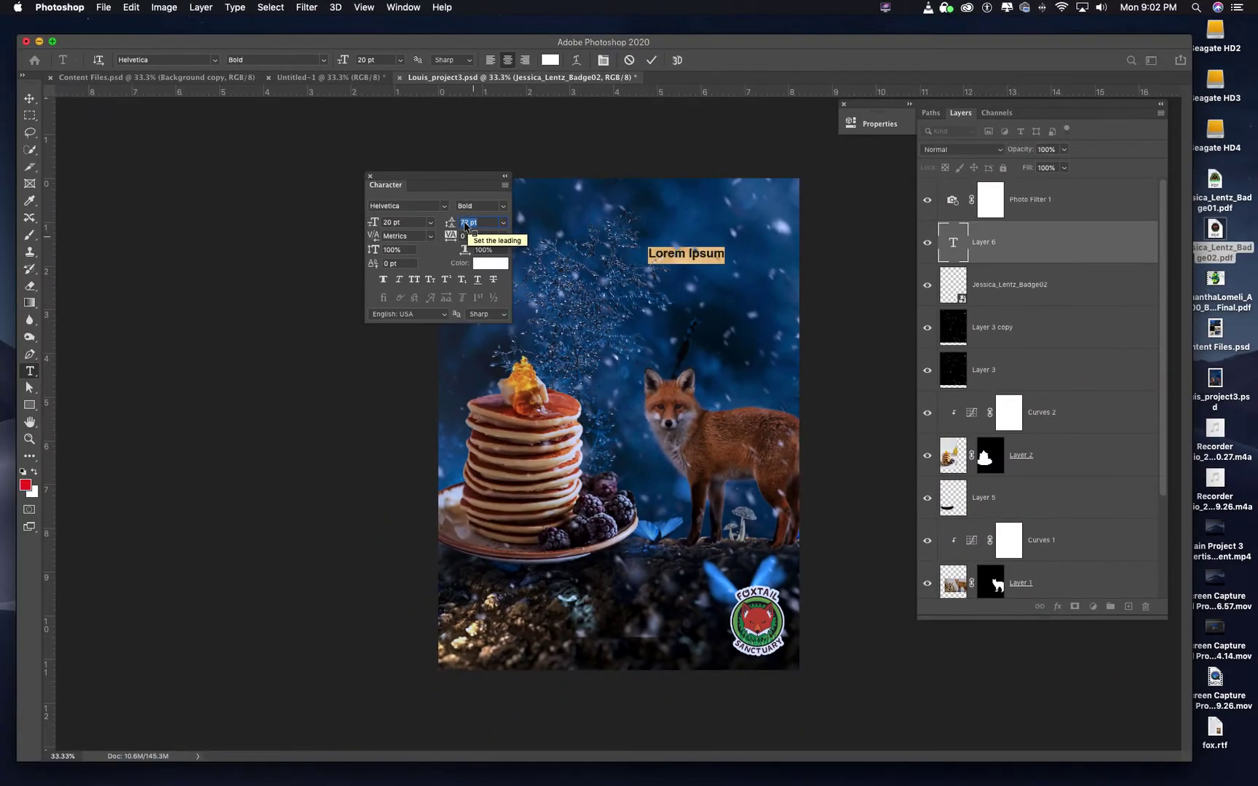
{"action": "left_click", "coordinate": [30, 98]}
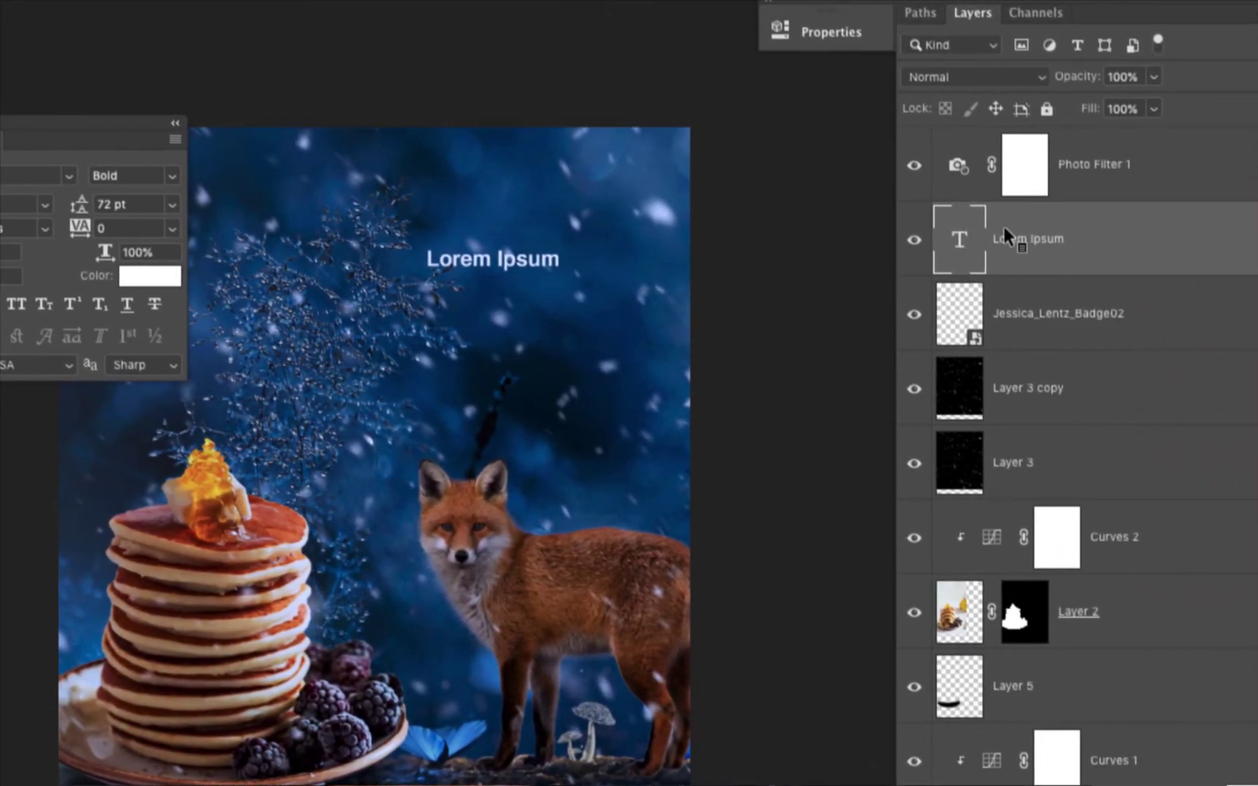
{"action": "double_click", "coordinate": [961, 245]}
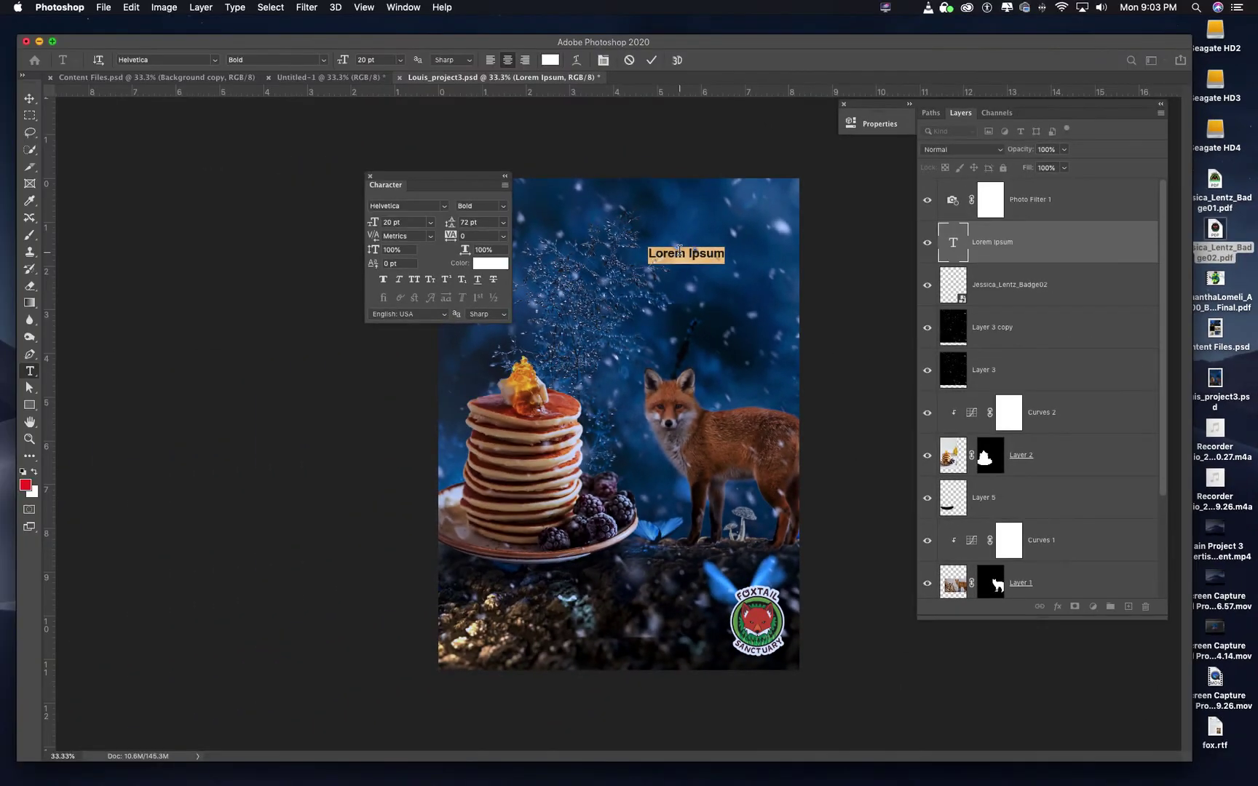
{"action": "key", "text": "Escape"}
{"action": "key", "text": "v"}
{"action": "key", "text": "shift+Tab"}
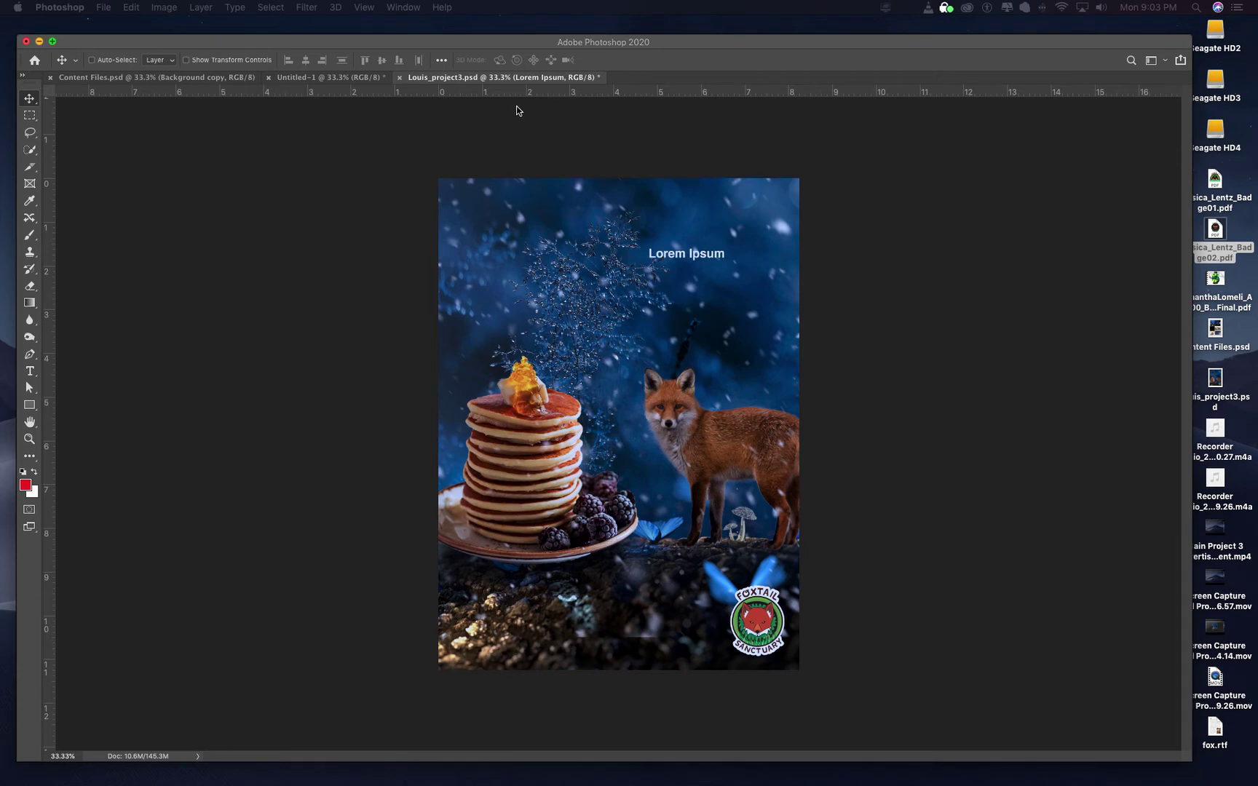
- Replace the Lorem Ipsum placeholder with "Pancakes at Denny's will help save a fox." and commit the text
{"action": "key", "text": "shift+Tab"}
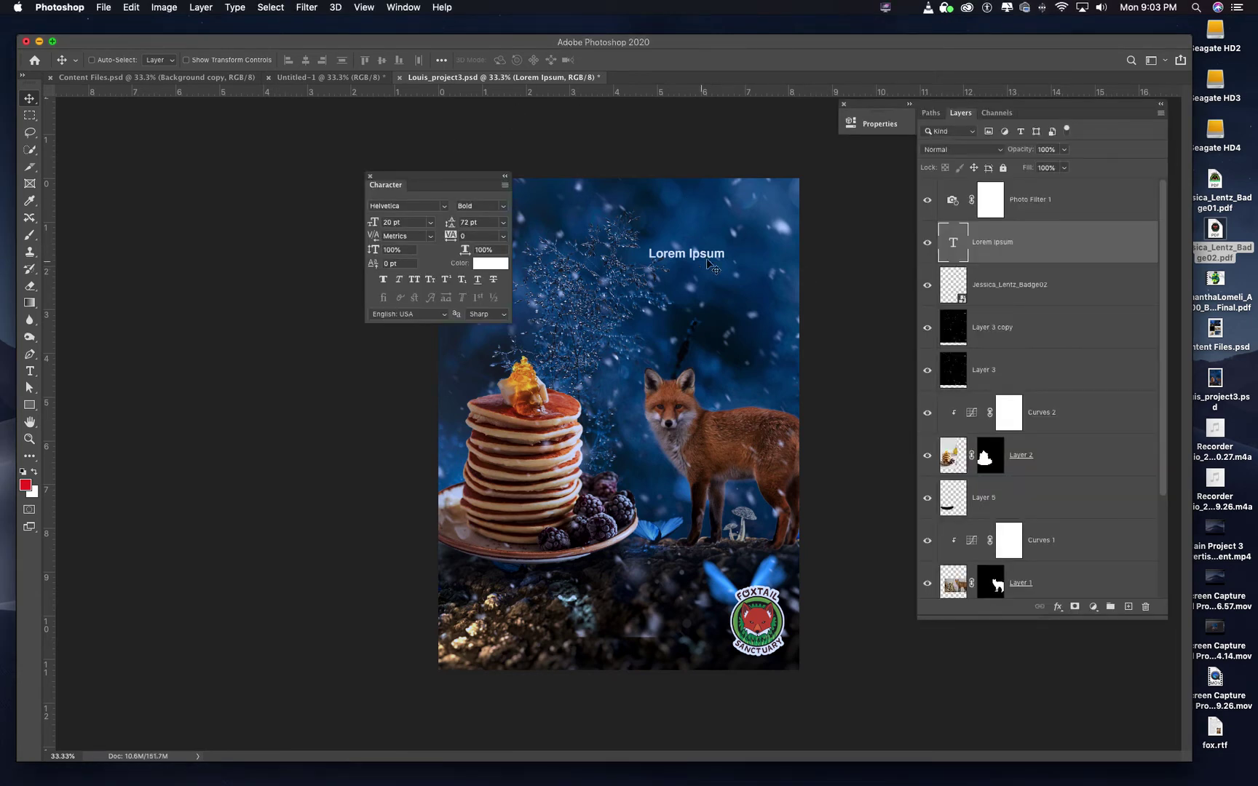
{"action": "double_click", "coordinate": [953, 245]}
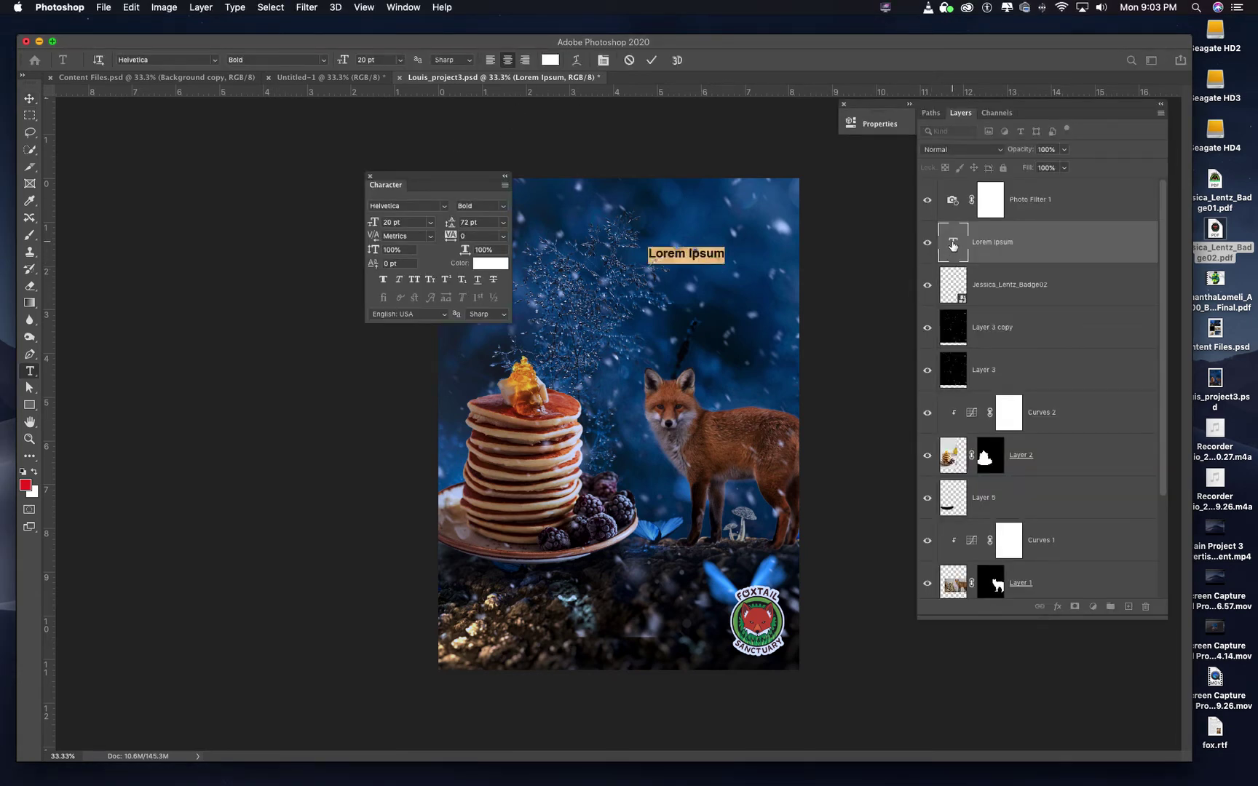
{"action": "key", "text": "BackSpace"}
{"action": "type", "text": "Pan"}
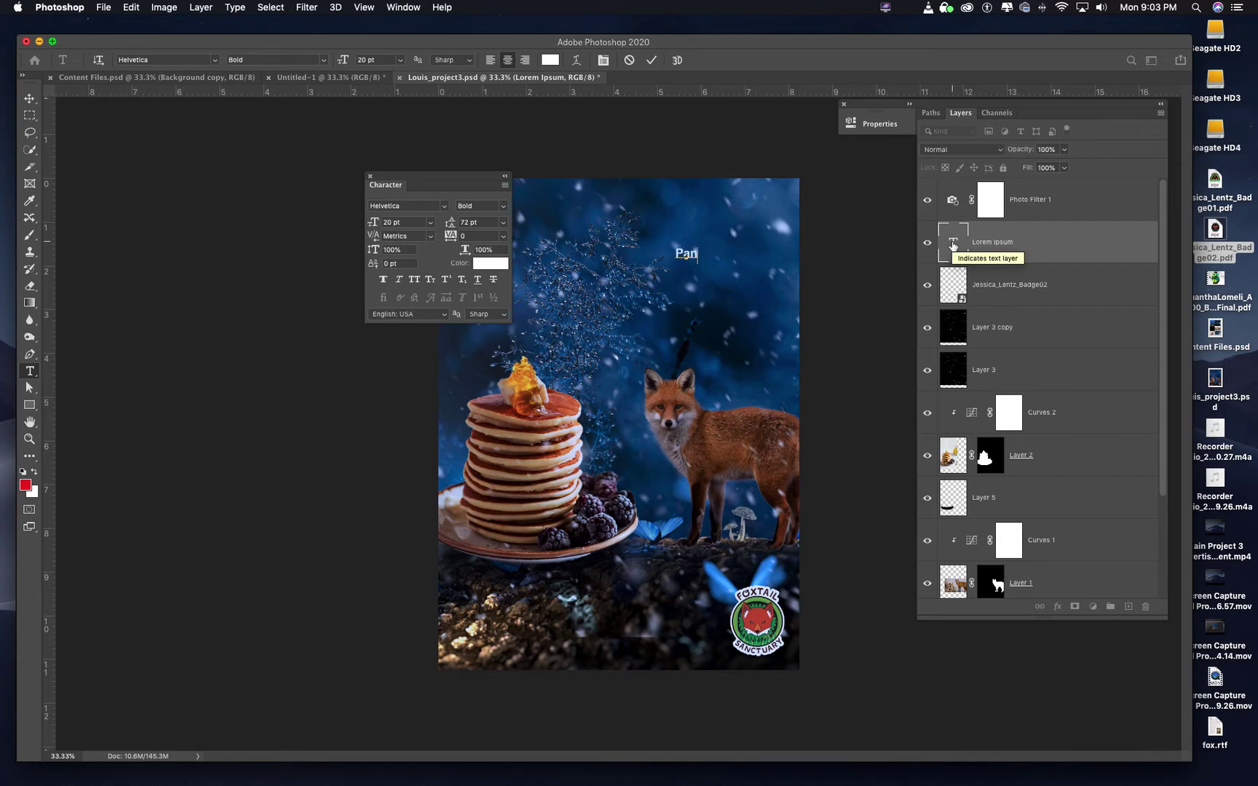
{"action": "type", "text": "cakes at Denn"}
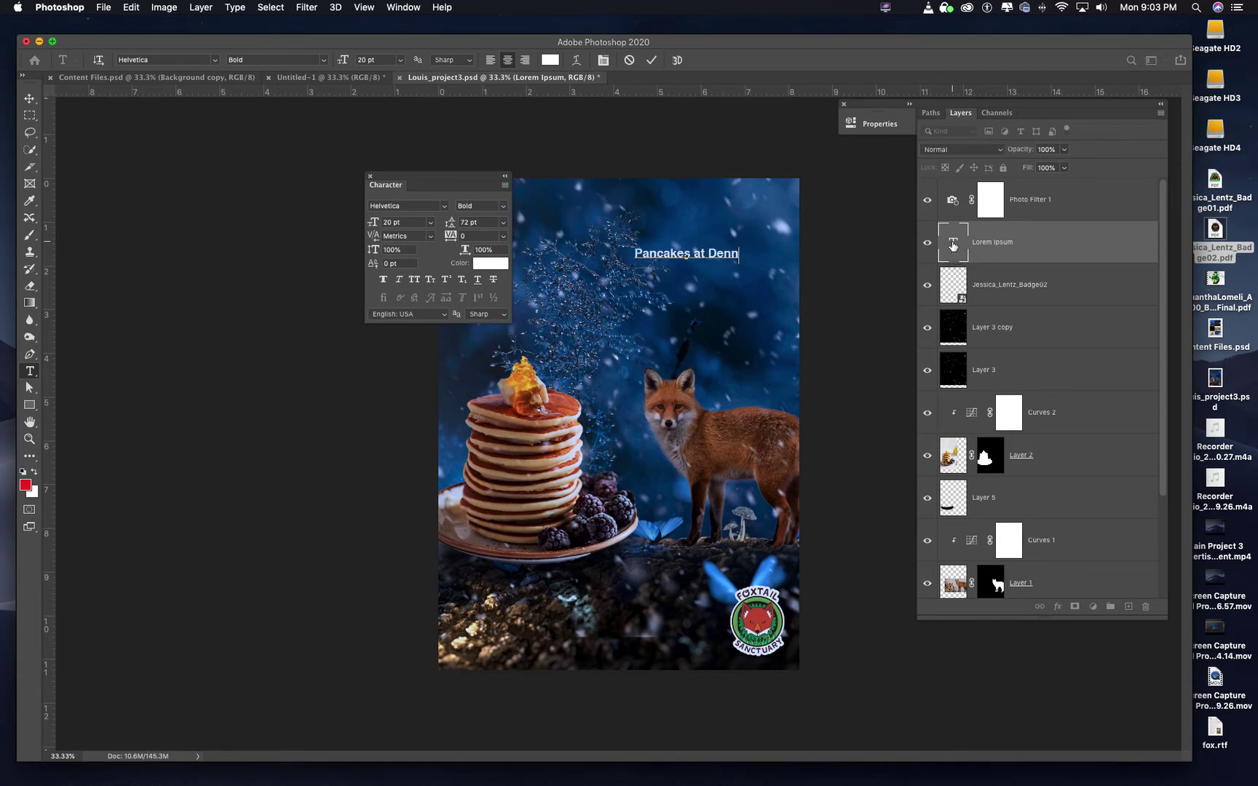
{"action": "type", "text": "y's"}
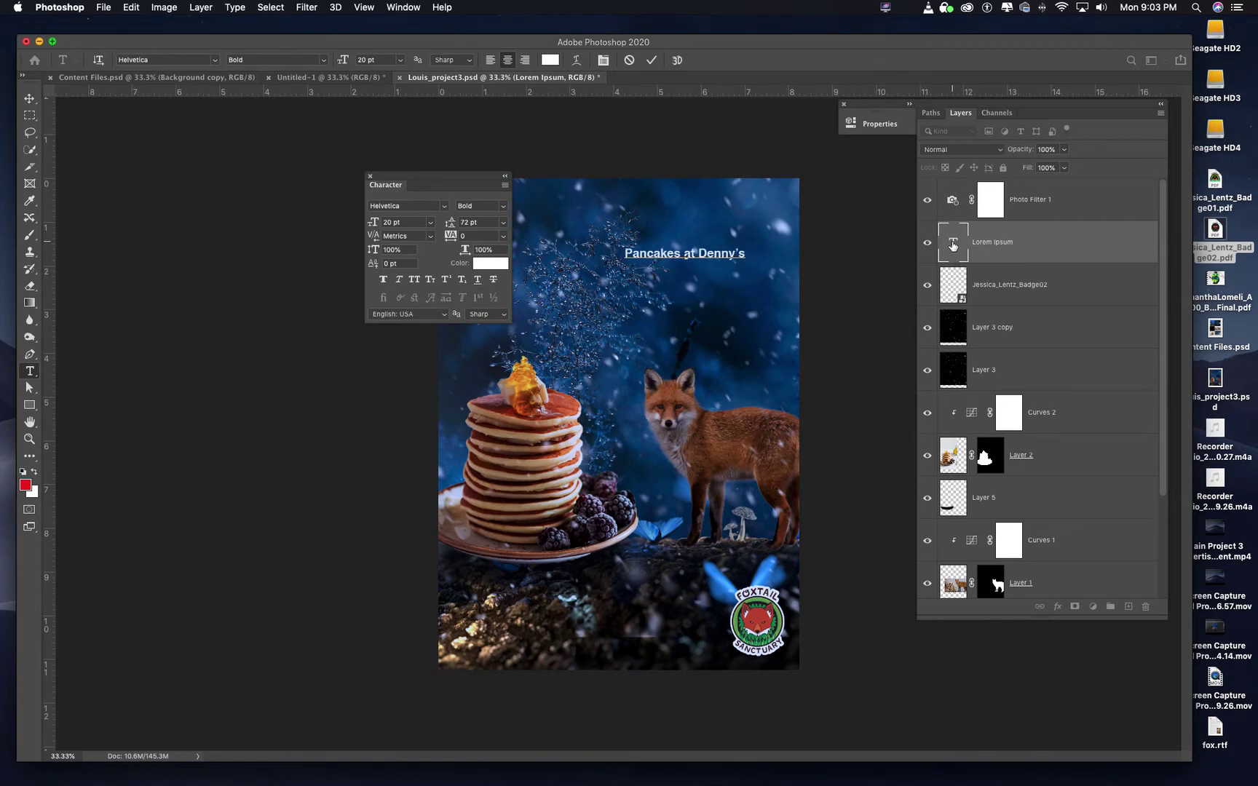
{"action": "type", "text": " will hel"}
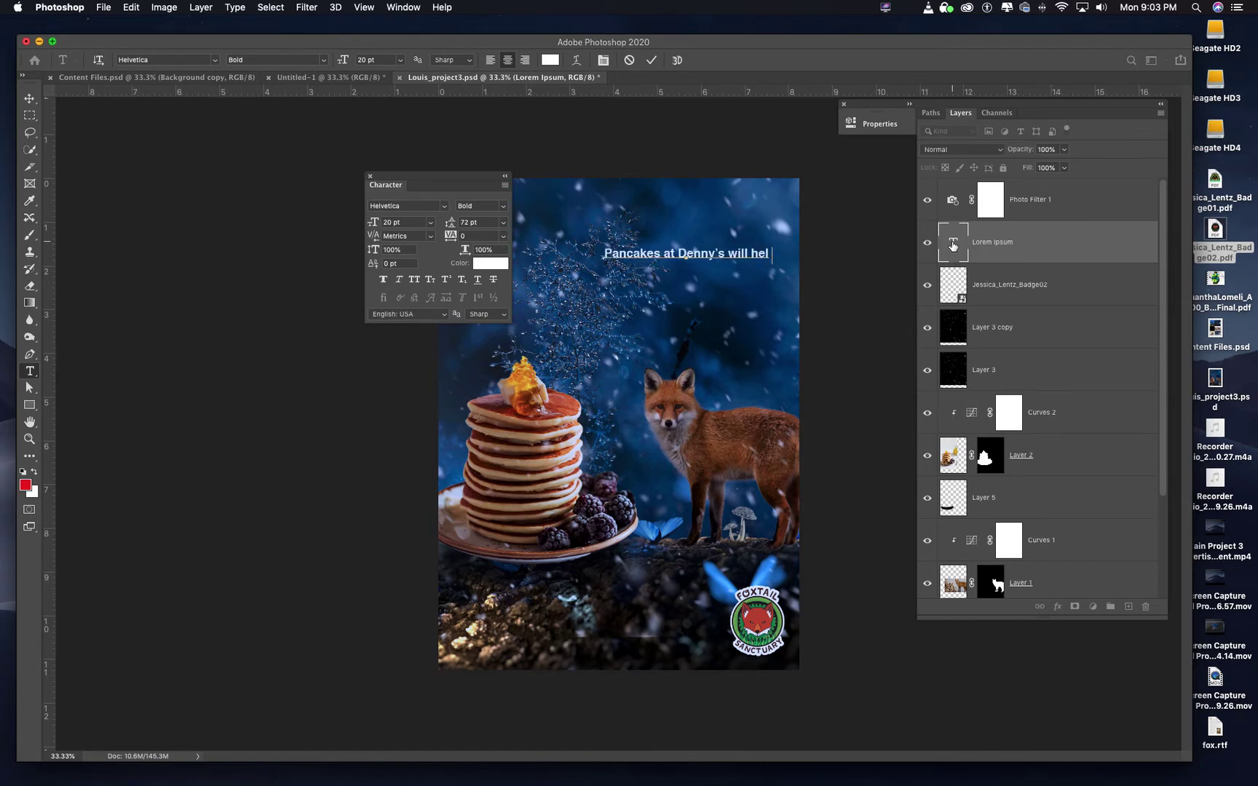
{"action": "type", "text": "p sa"}
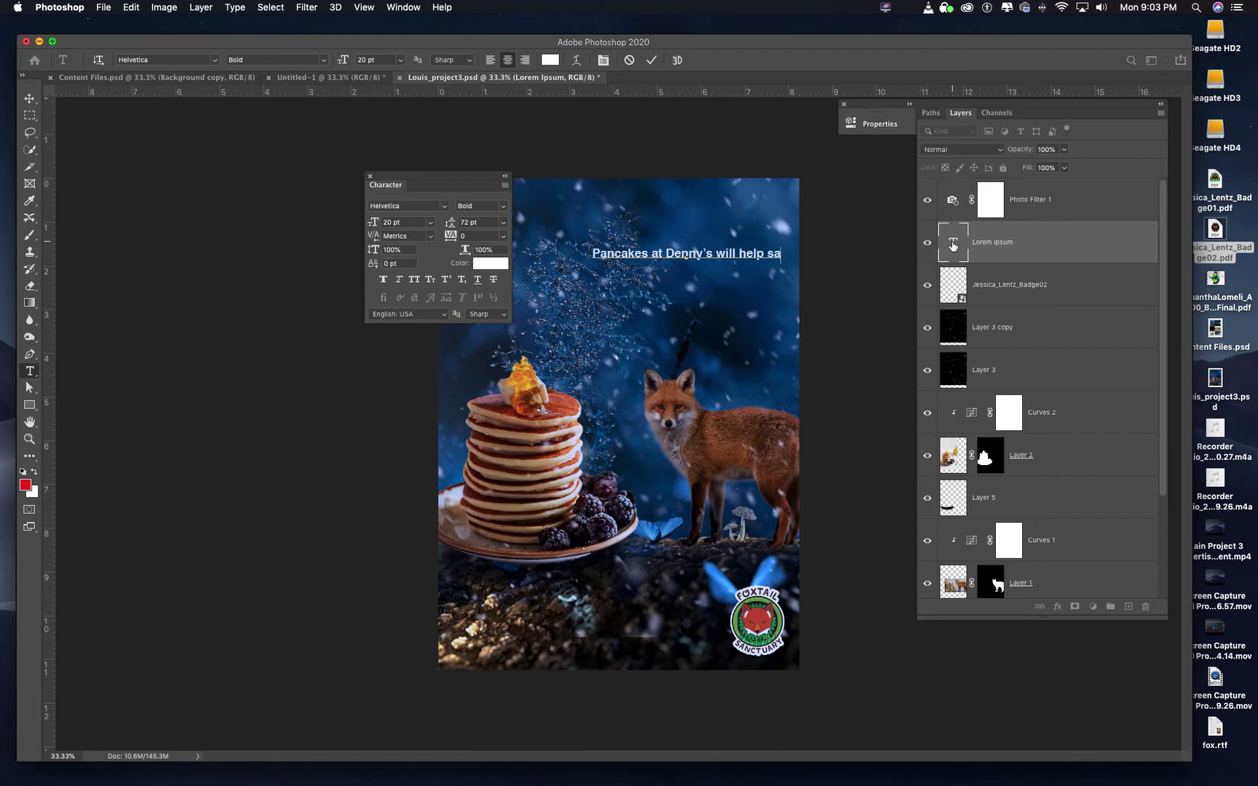
{"action": "type", "text": "ve a"}
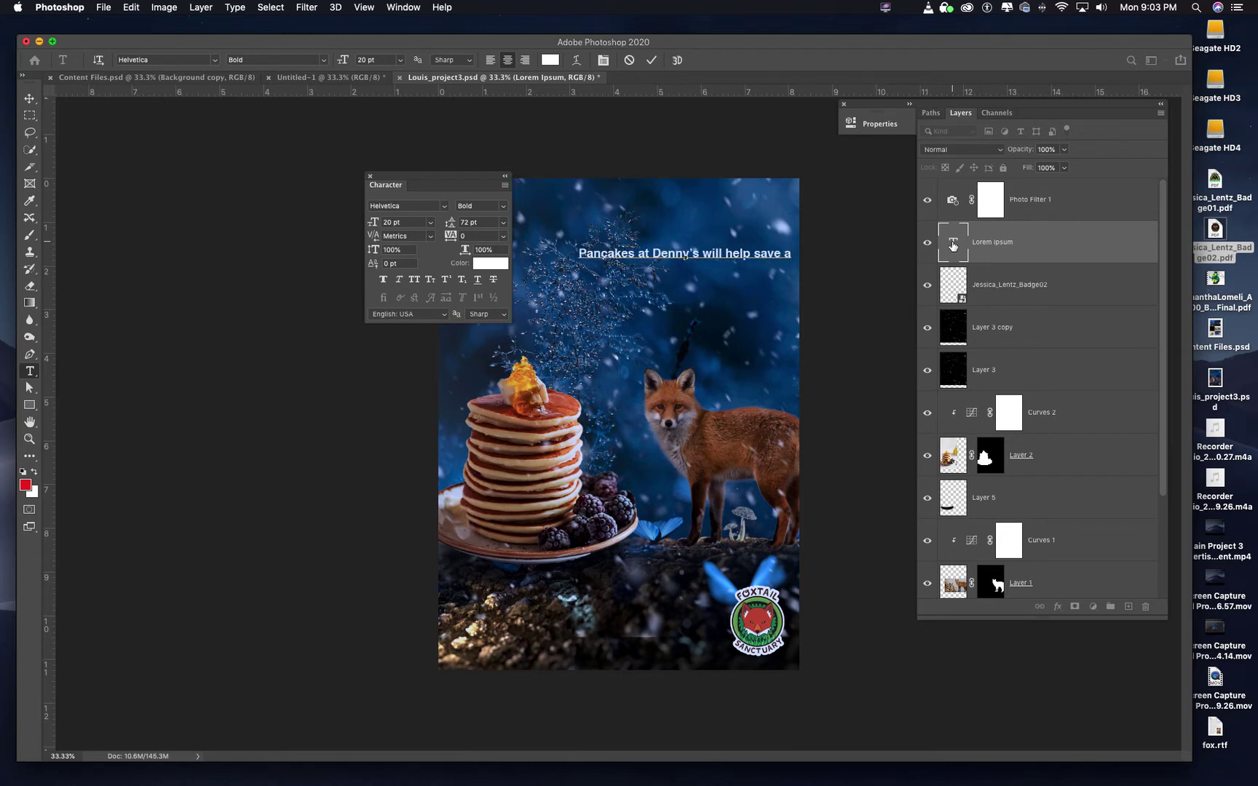
{"action": "type", "text": " fox"}
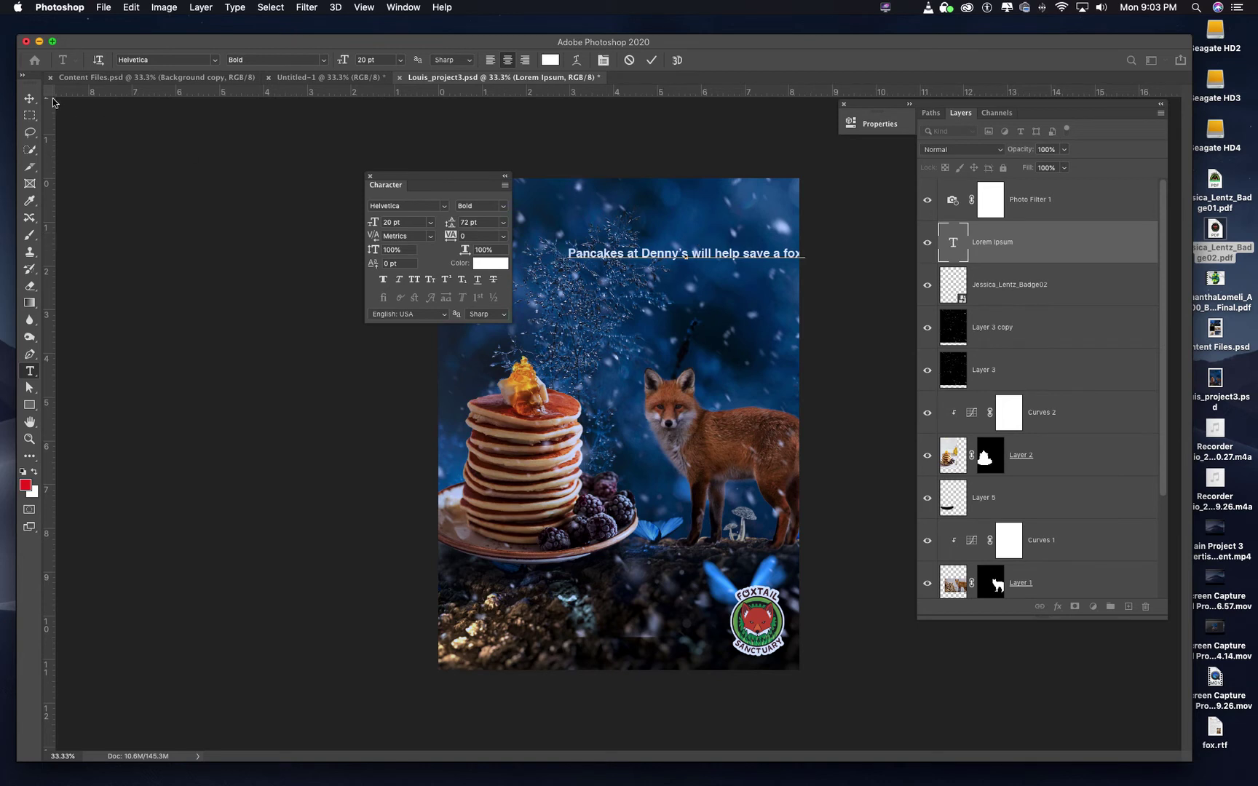
{"action": "left_click", "coordinate": [30, 100]}
- Center the headline in the sky just above the pancakes and fox, and move the character settings clear of the artwork
{"action": "left_click_drag", "start_coordinate": [701, 265], "coordinate": [653, 204]}
{"action": "left_click_drag", "start_coordinate": [471, 178], "coordinate": [306, 173]}
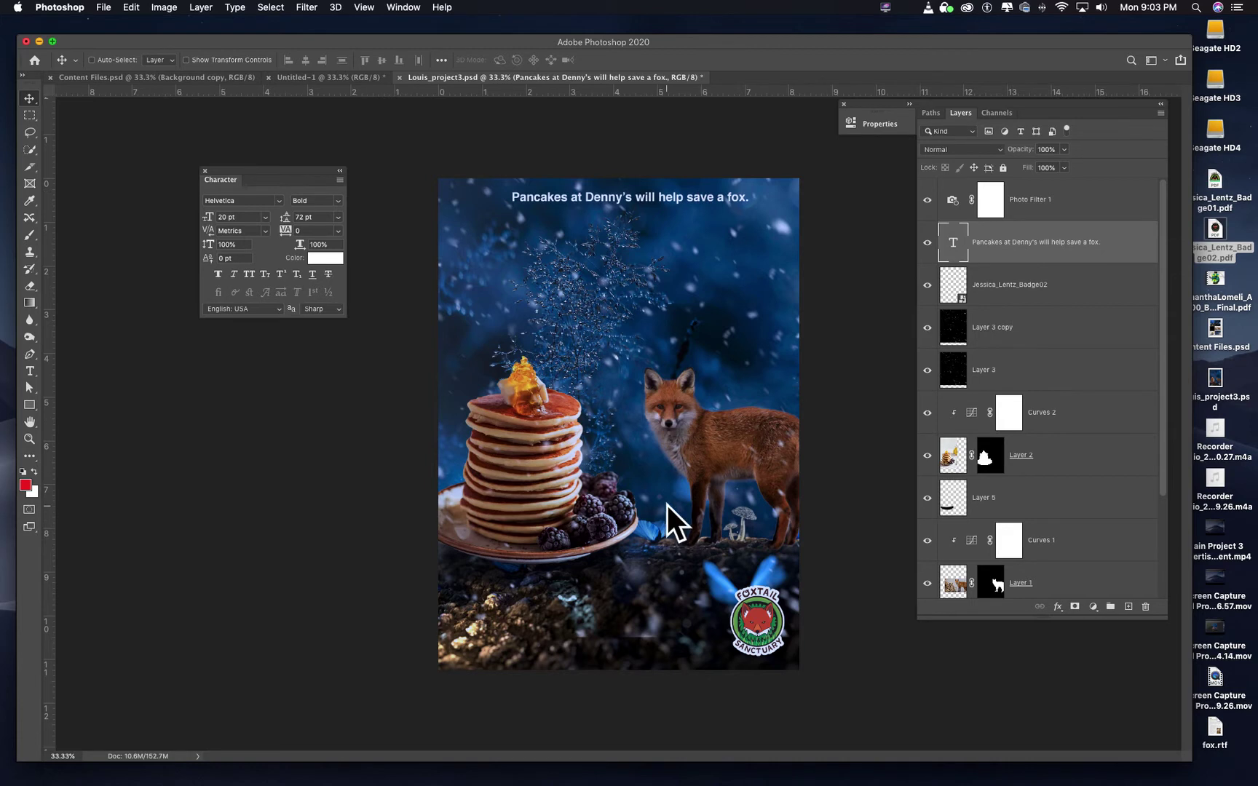
{"action": "left_click_drag", "start_coordinate": [691, 204], "coordinate": [661, 294]}
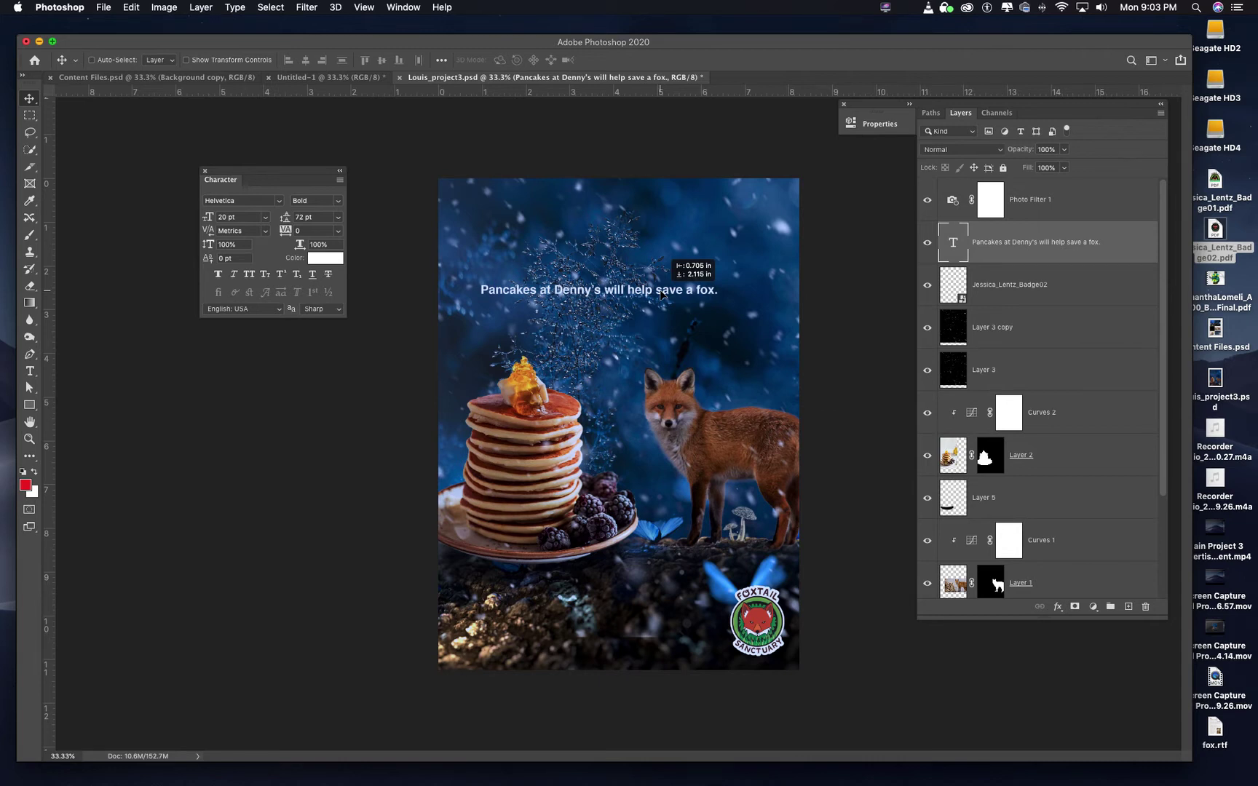
{"action": "left_click_drag", "start_coordinate": [660, 290], "coordinate": [688, 302]}
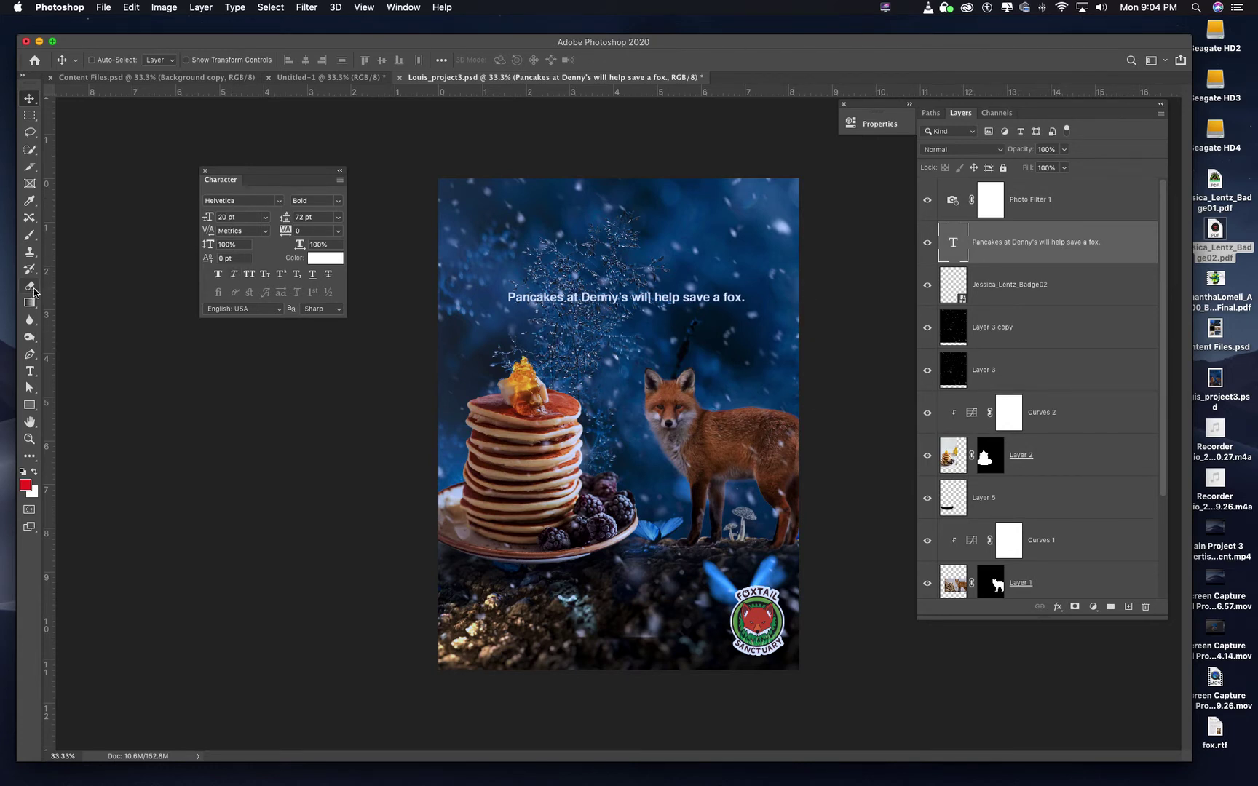
- Add a second line of placeholder point text on the rocks below the pancake plate and commit it
{"action": "left_click", "coordinate": [30, 371]}
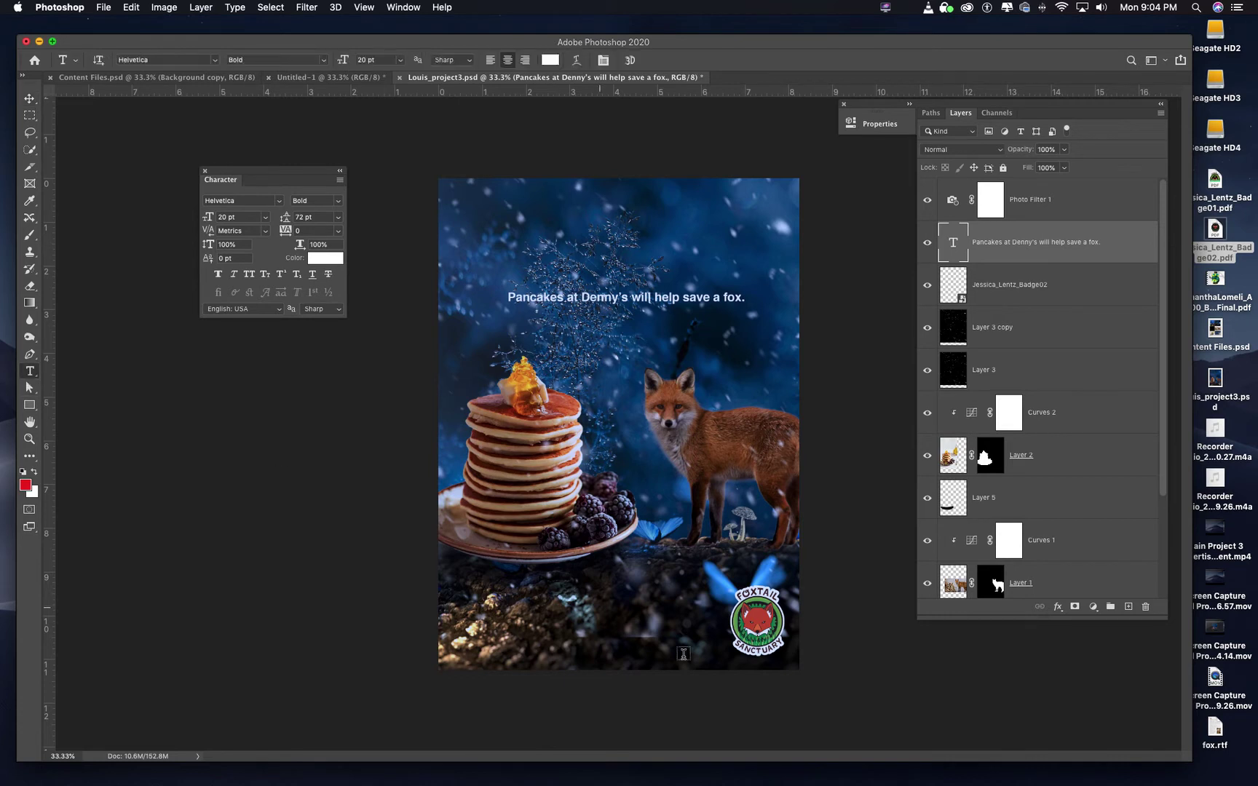
{"action": "left_click", "coordinate": [507, 623]}
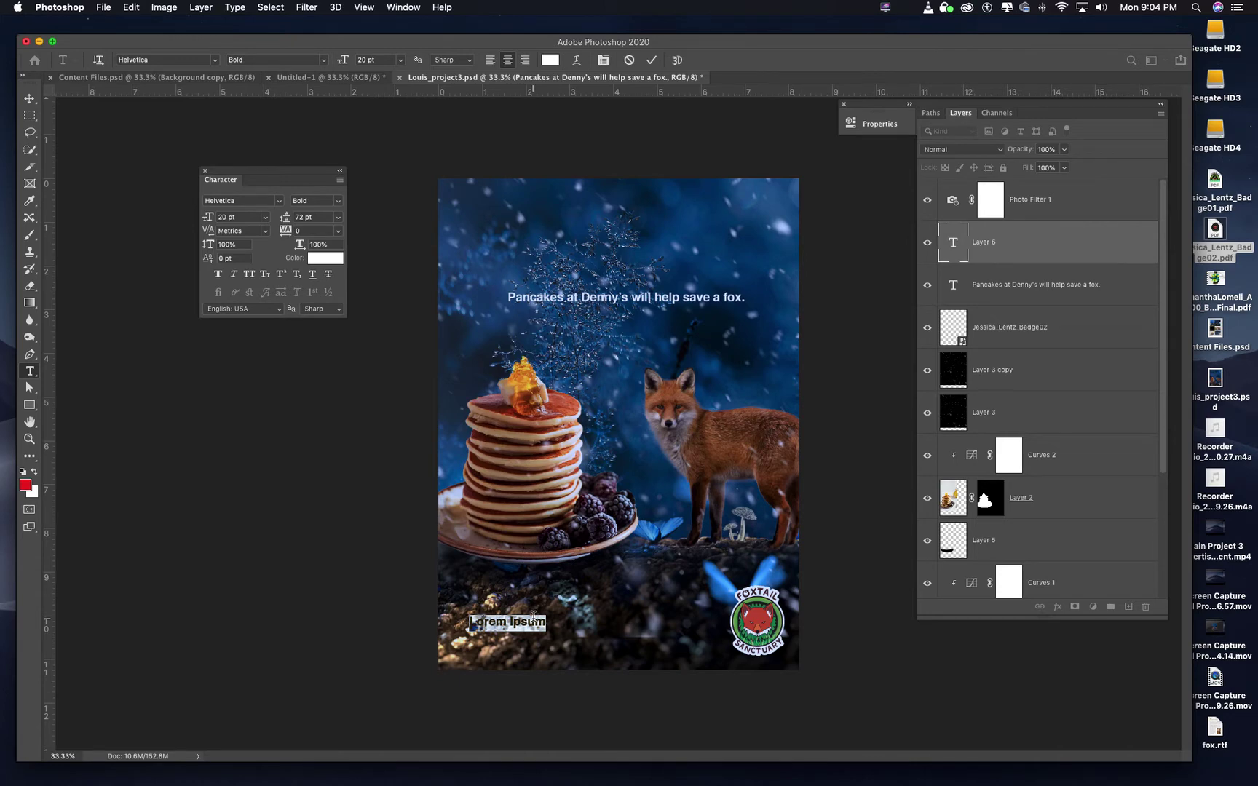
{"action": "key", "text": "super+equal"}
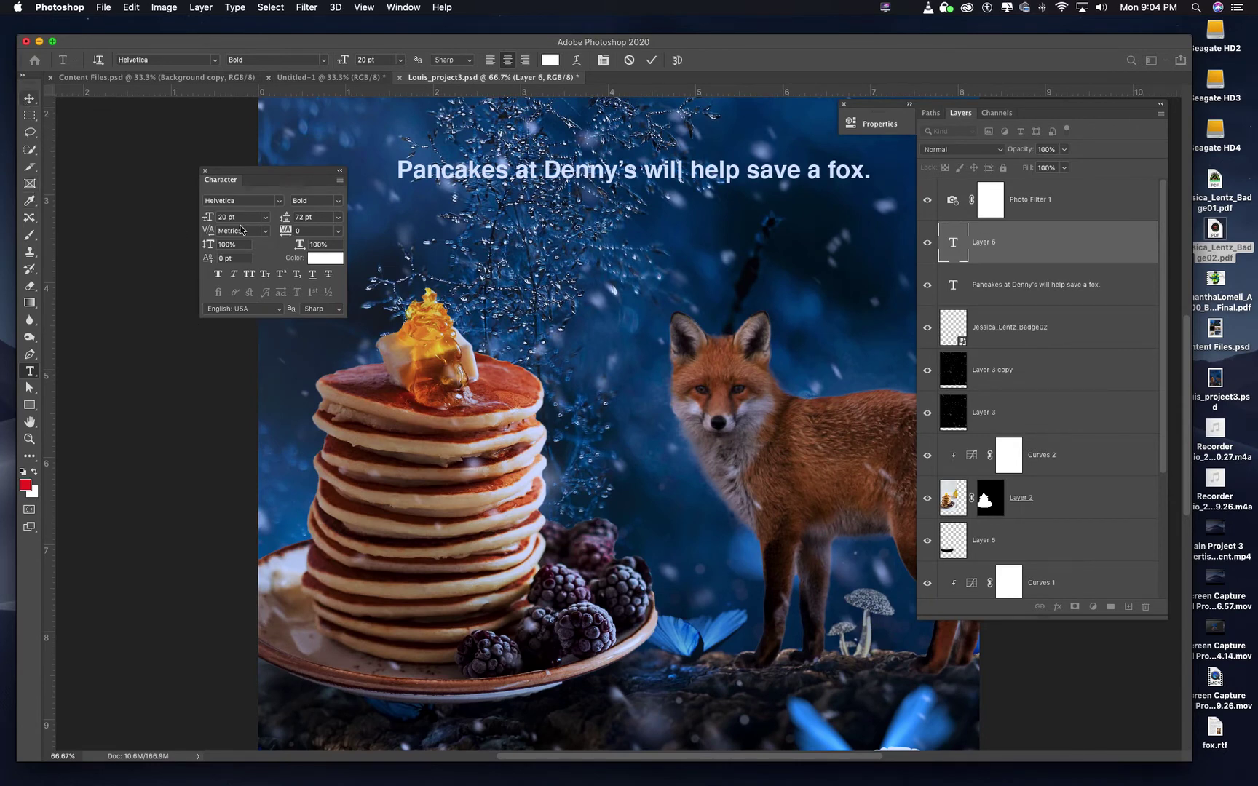
{"action": "key", "text": "Escape"}
{"action": "key", "text": "v"}
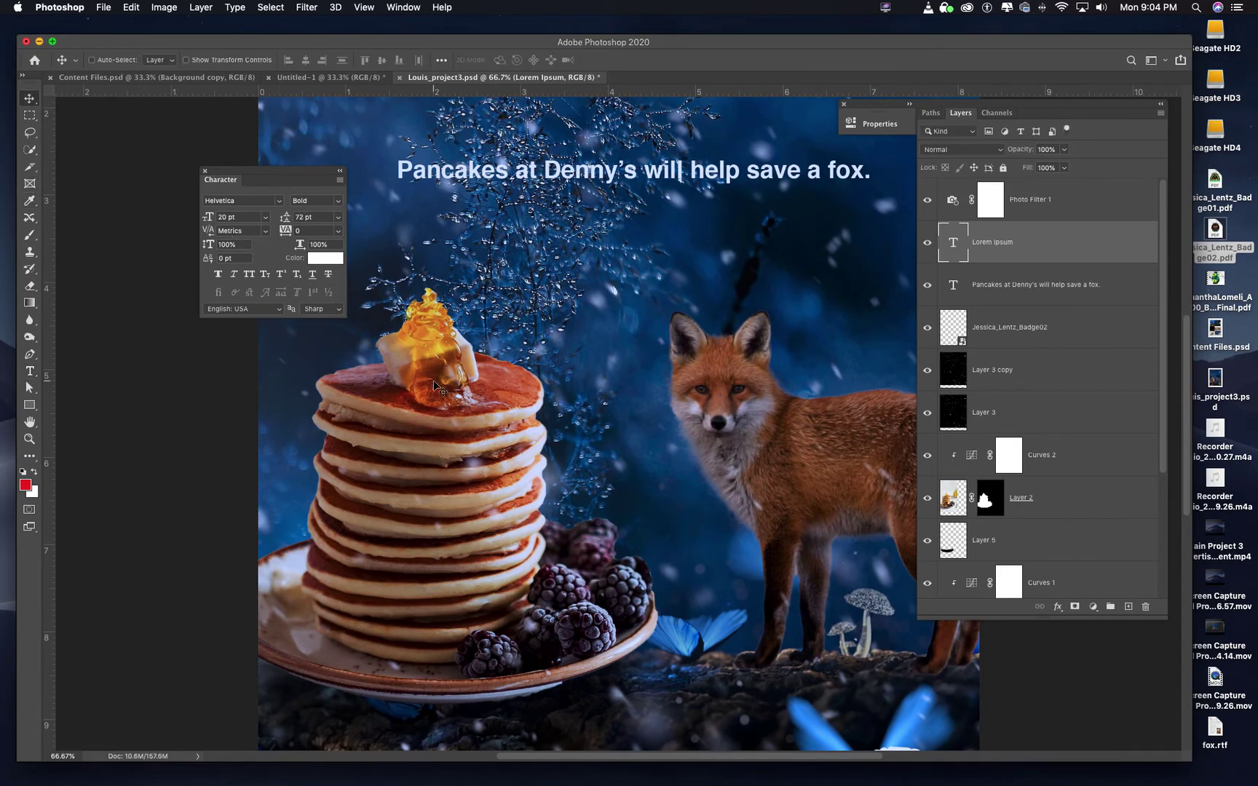
{"action": "scroll", "coordinate": [531, 312], "scroll_direction": "down", "scroll_amount": 5}
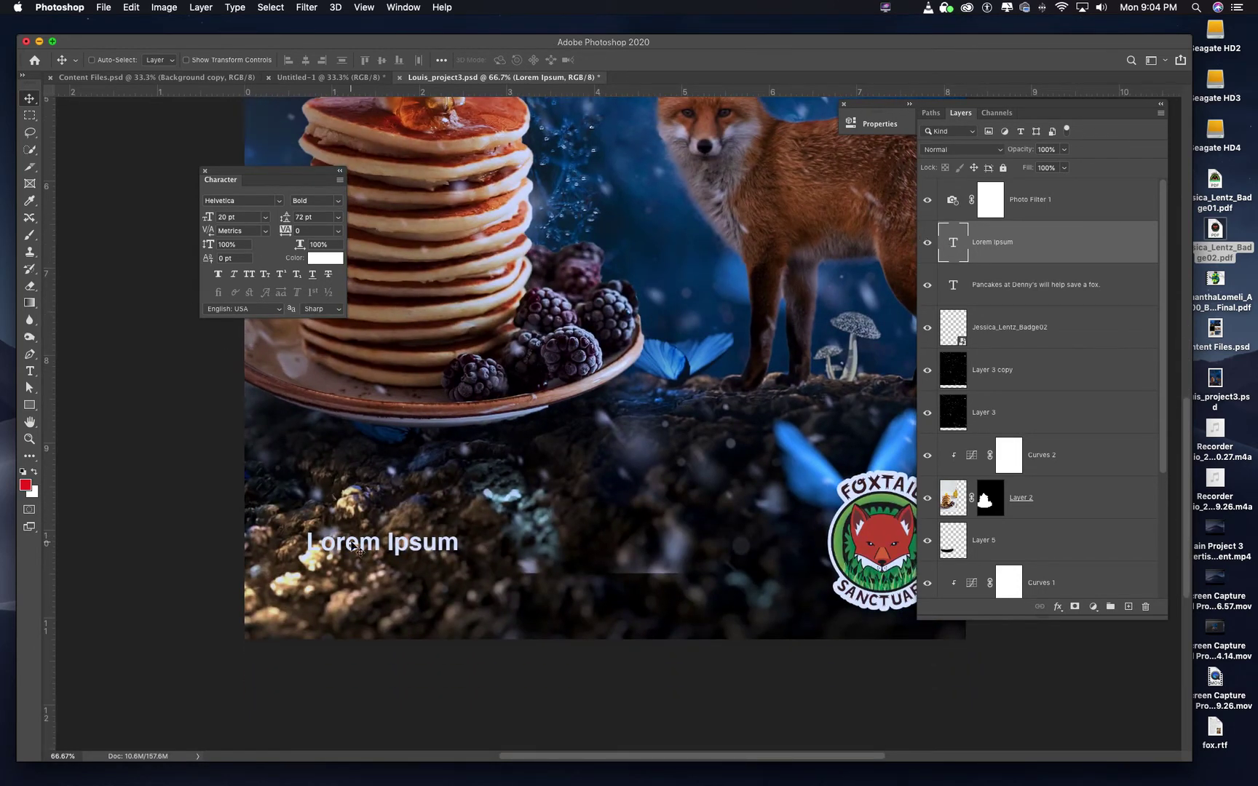
{"action": "double_click", "coordinate": [954, 243]}
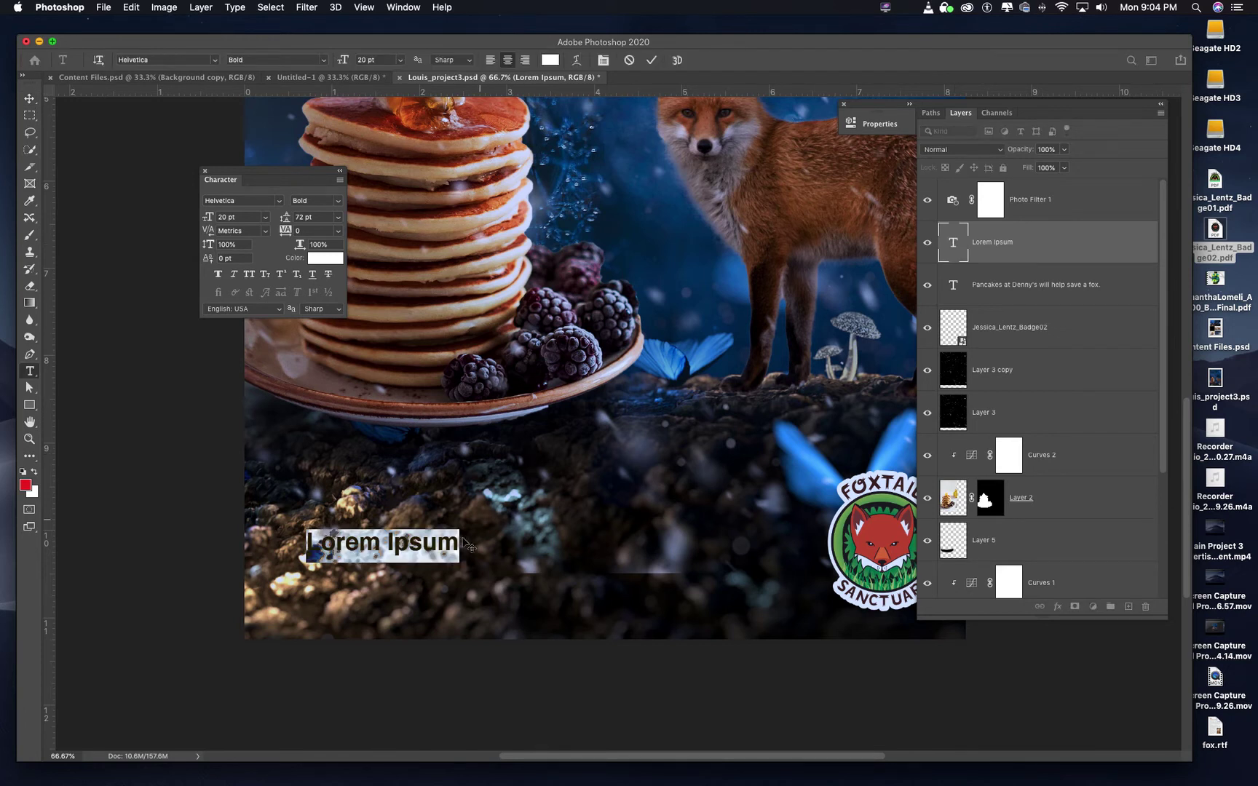
{"action": "left_click", "coordinate": [30, 98]}
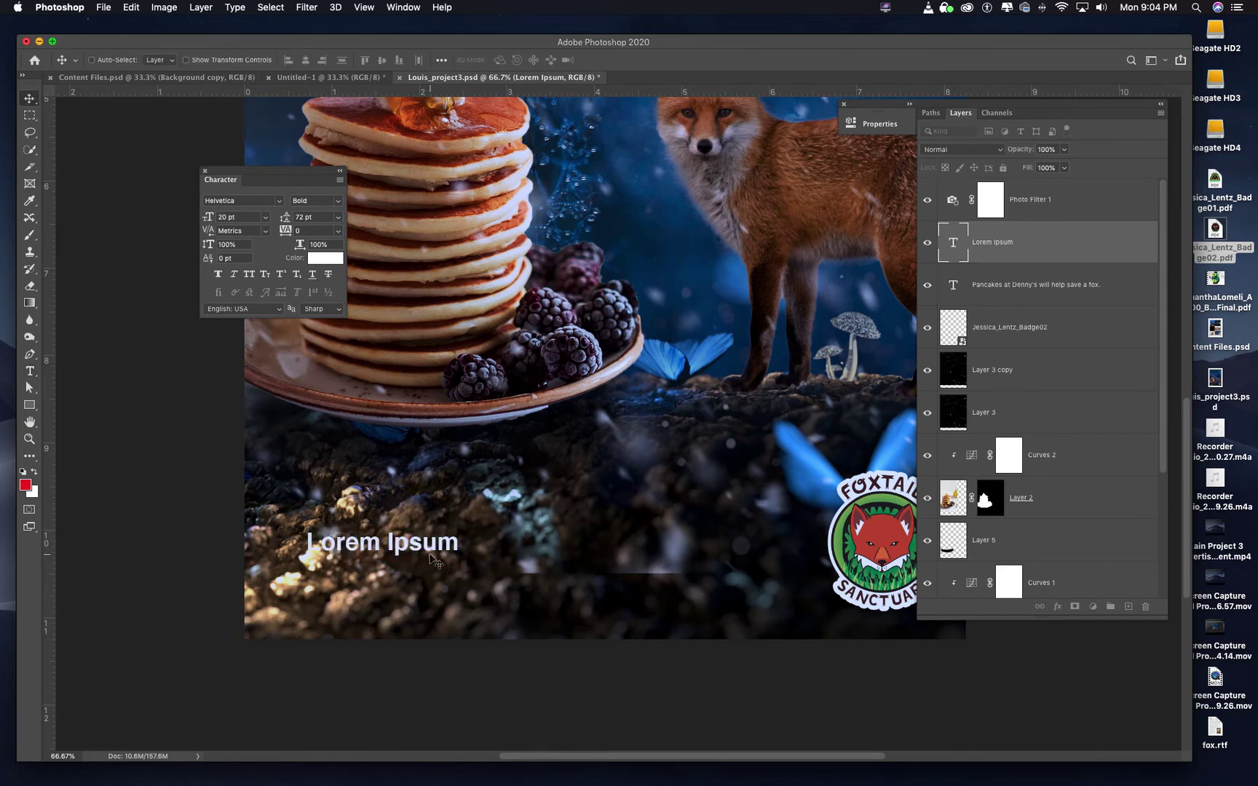
{"action": "left_click", "coordinate": [30, 371]}
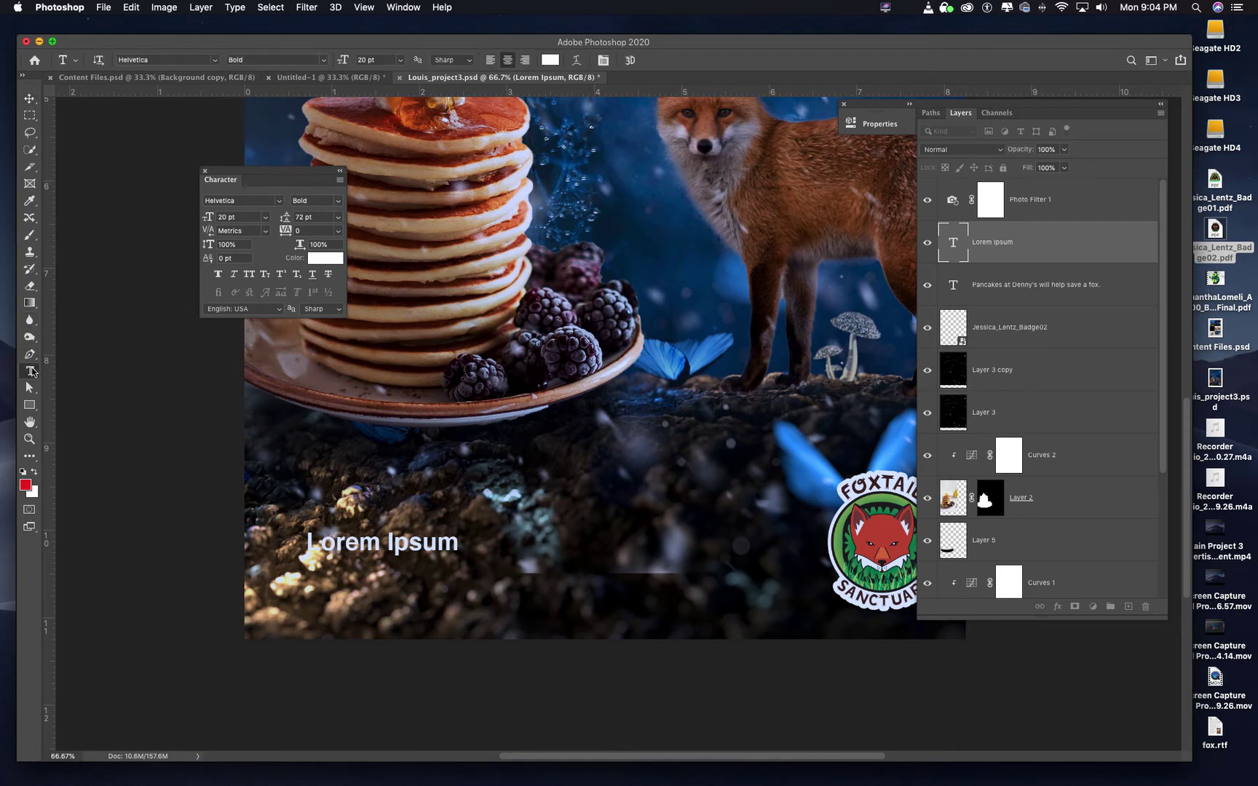
{"action": "left_click_drag", "start_coordinate": [409, 545], "coordinate": [464, 539]}
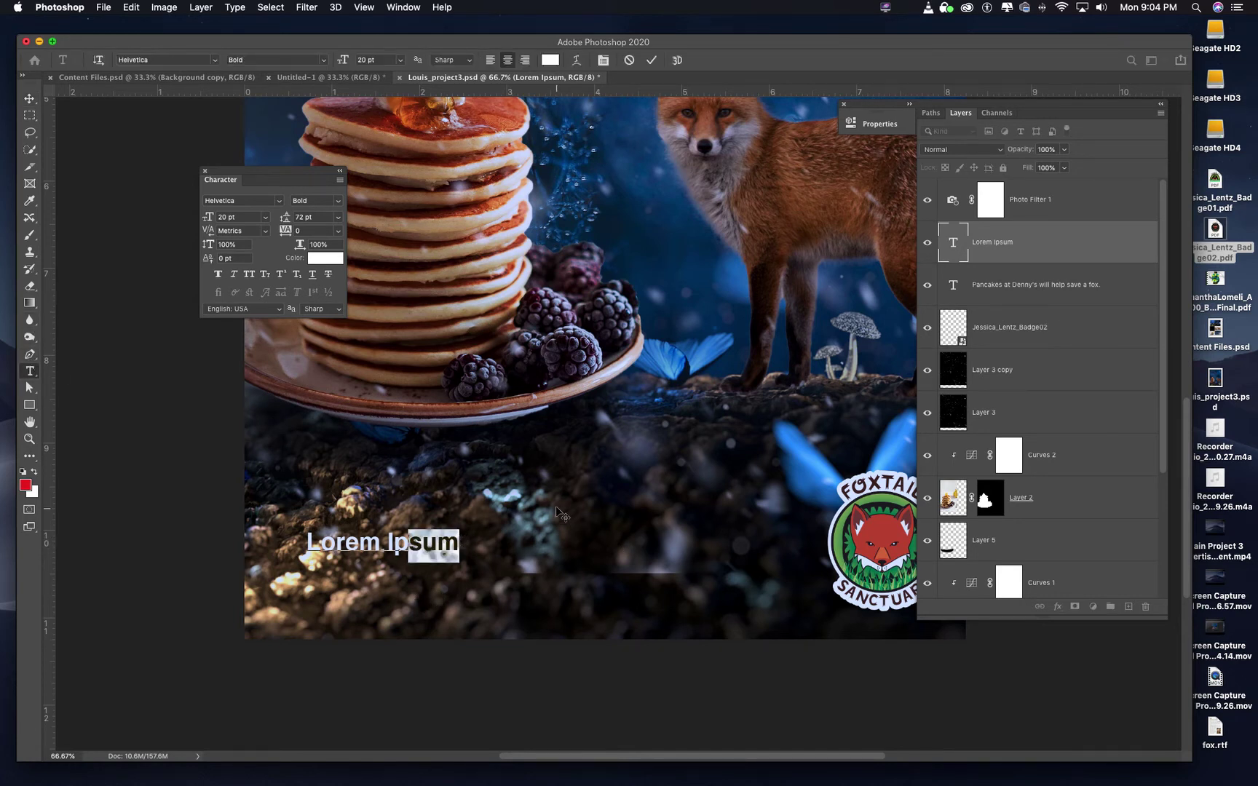
{"action": "left_click", "coordinate": [29, 99]}
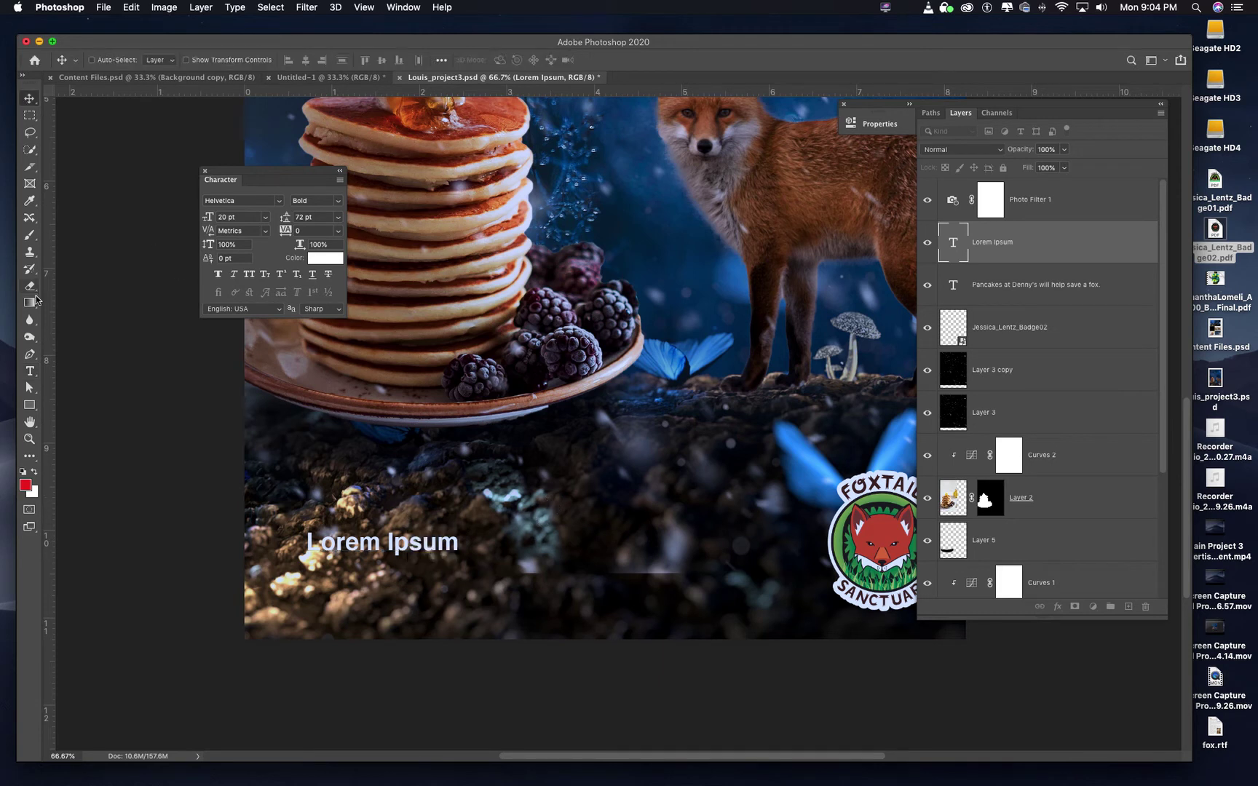
- Try drawing a paragraph text box on the rocks overlapping the placeholder text, and undo the new text layer
{"action": "left_click", "coordinate": [30, 371]}
{"action": "left_click_drag", "start_coordinate": [402, 509], "coordinate": [702, 581]}
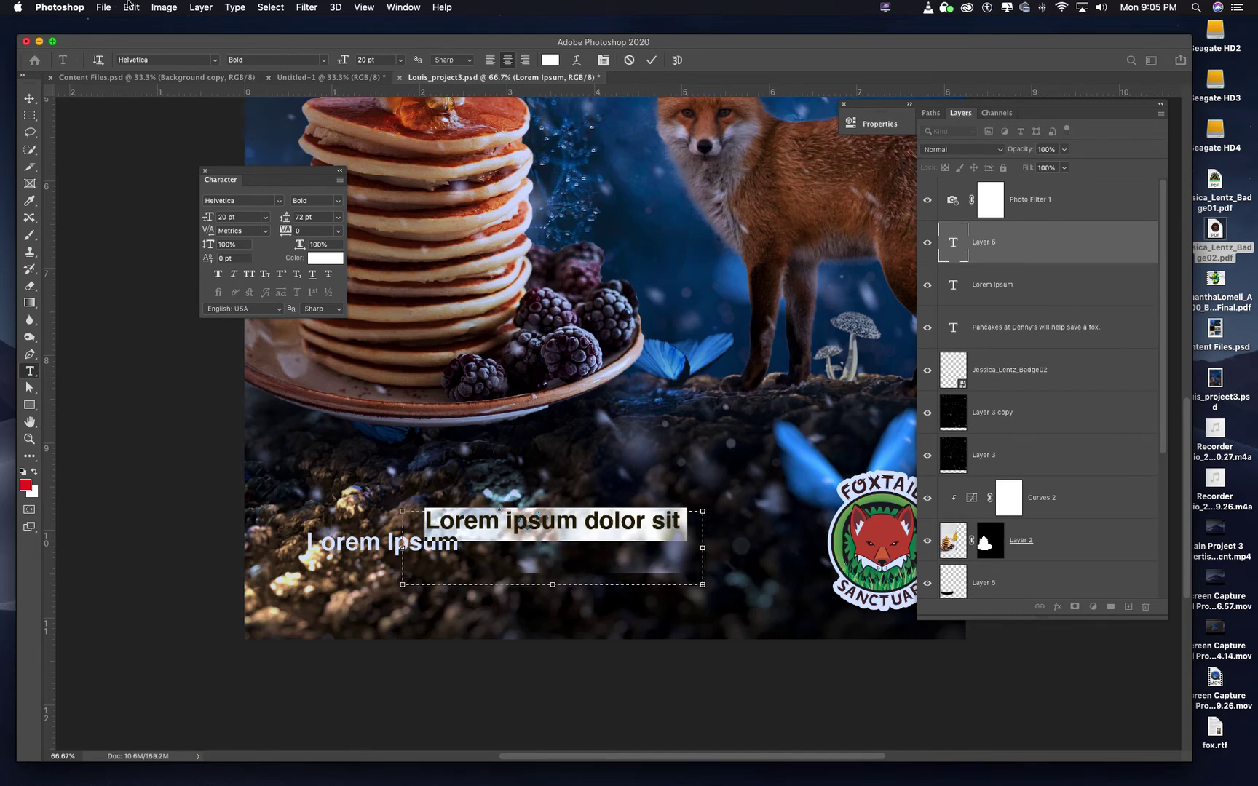
{"action": "left_click", "coordinate": [131, 7]}
{"action": "left_click", "coordinate": [30, 98]}
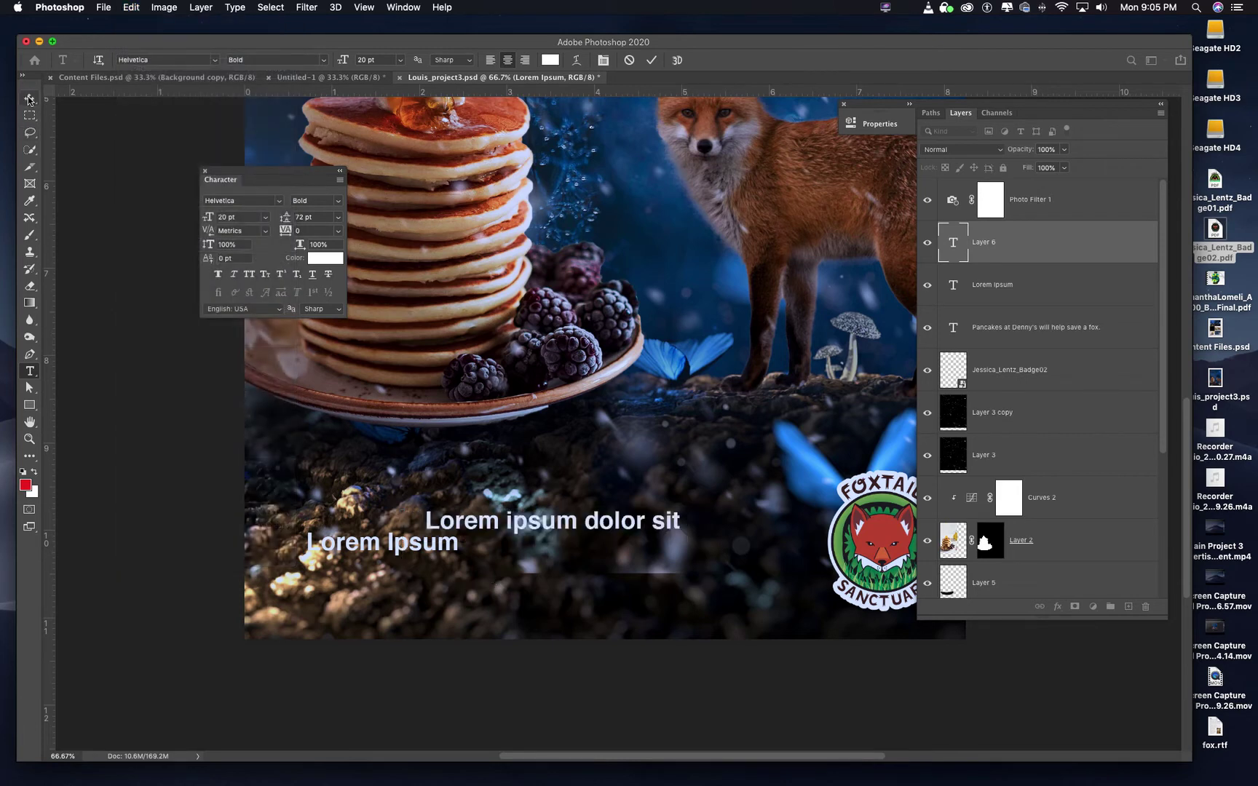
{"action": "left_click", "coordinate": [132, 7]}
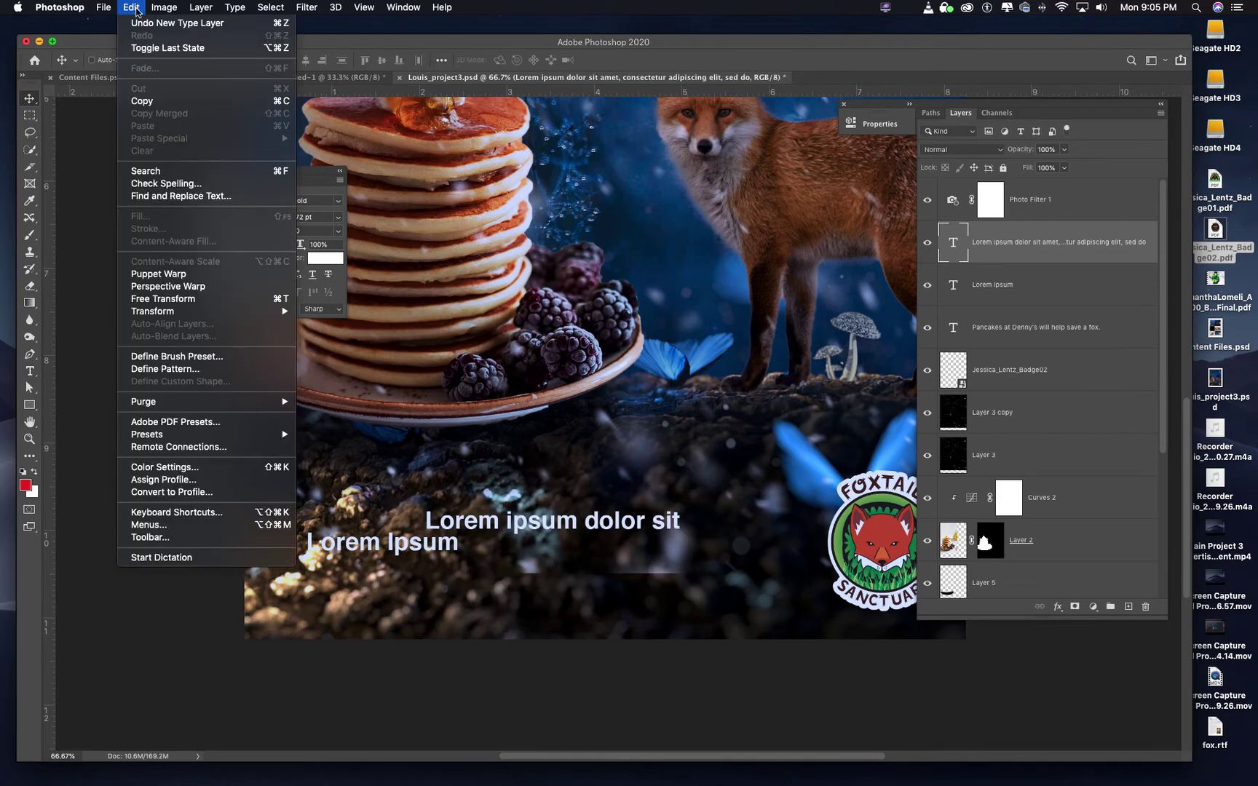
{"action": "left_click", "coordinate": [137, 51]}
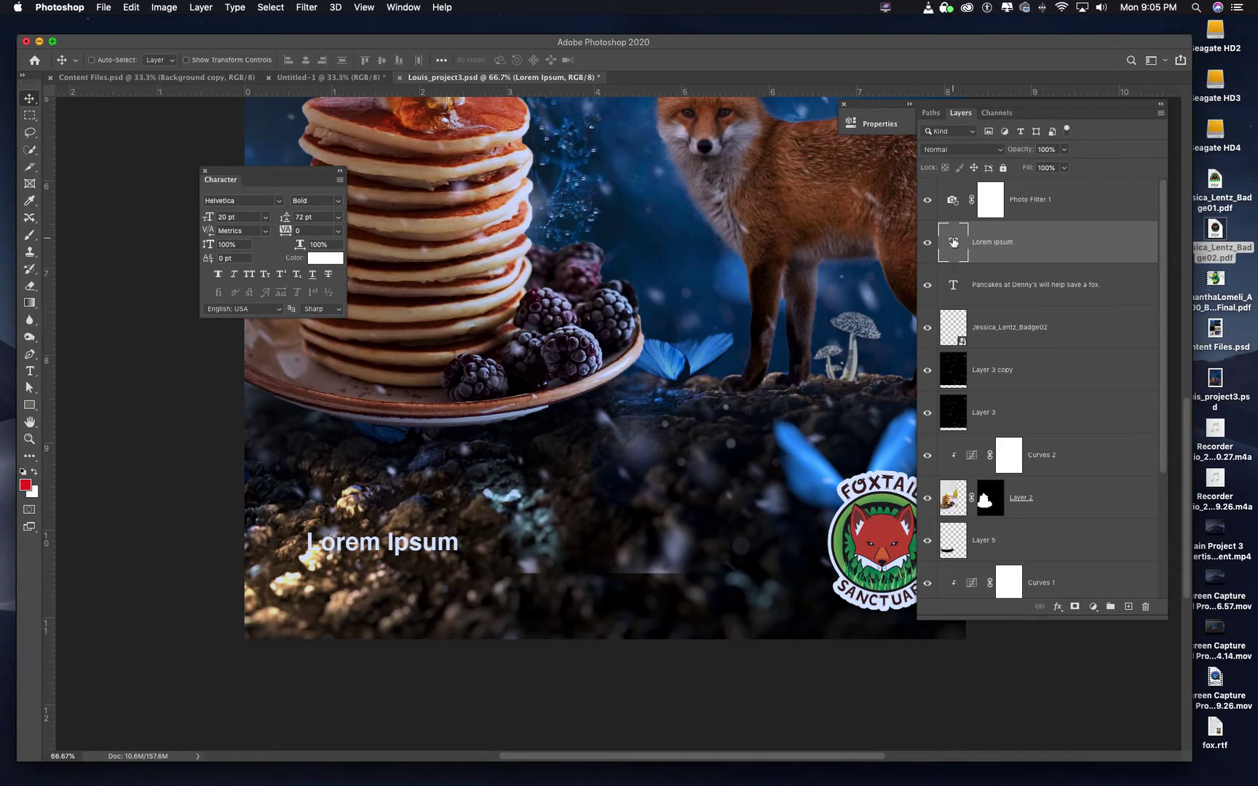
- Replace the placeholder text on the rocks with Sunday, June 28th is “save a Fox Day.”
{"action": "double_click", "coordinate": [955, 247]}
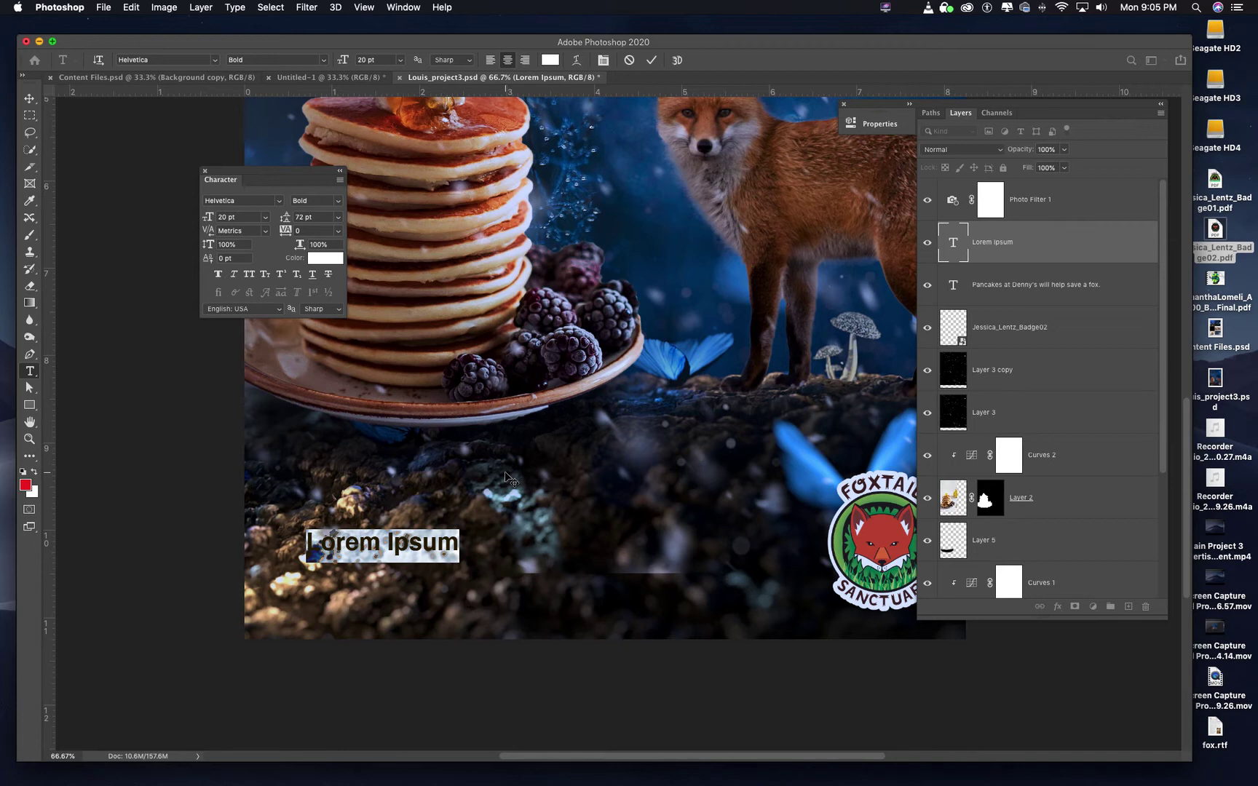
{"action": "type", "text": "Sunday"}
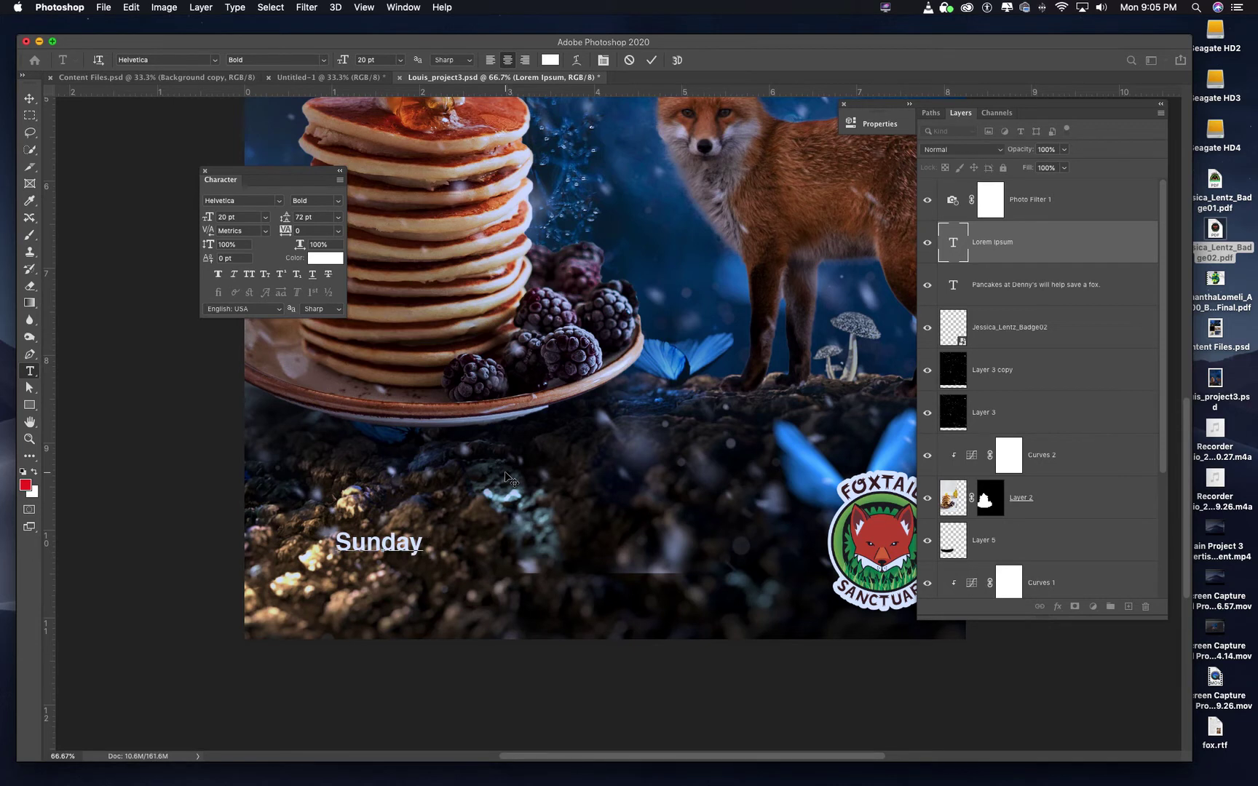
{"action": "key", "text": "BackSpace"}
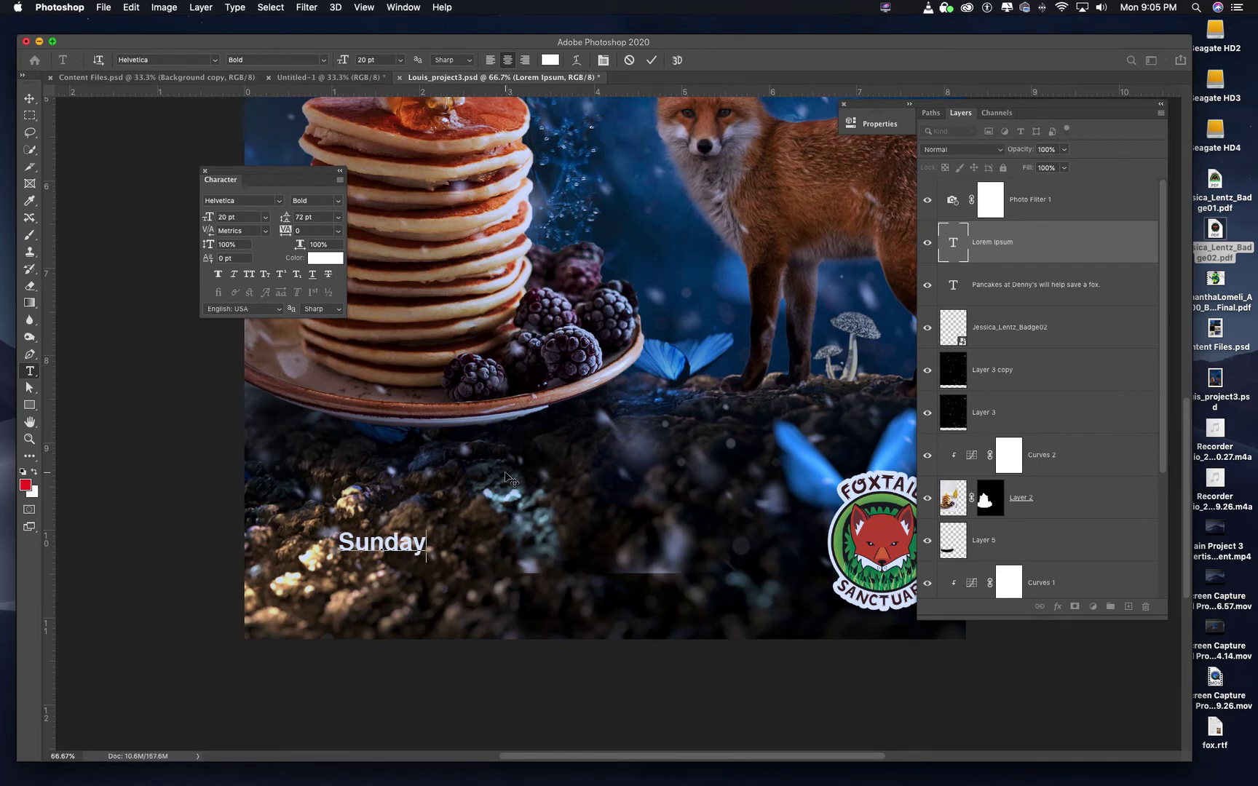
{"action": "type", "text": ", June "}
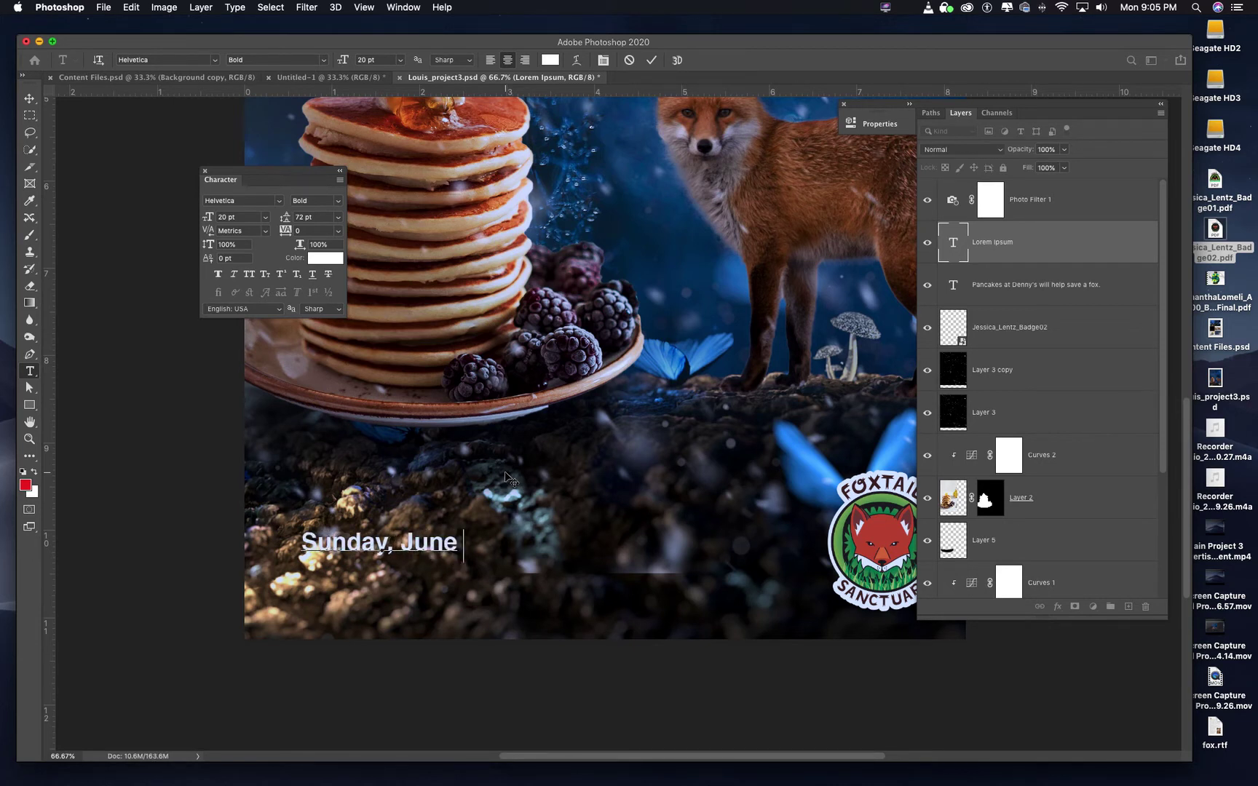
{"action": "type", "text": "28th"}
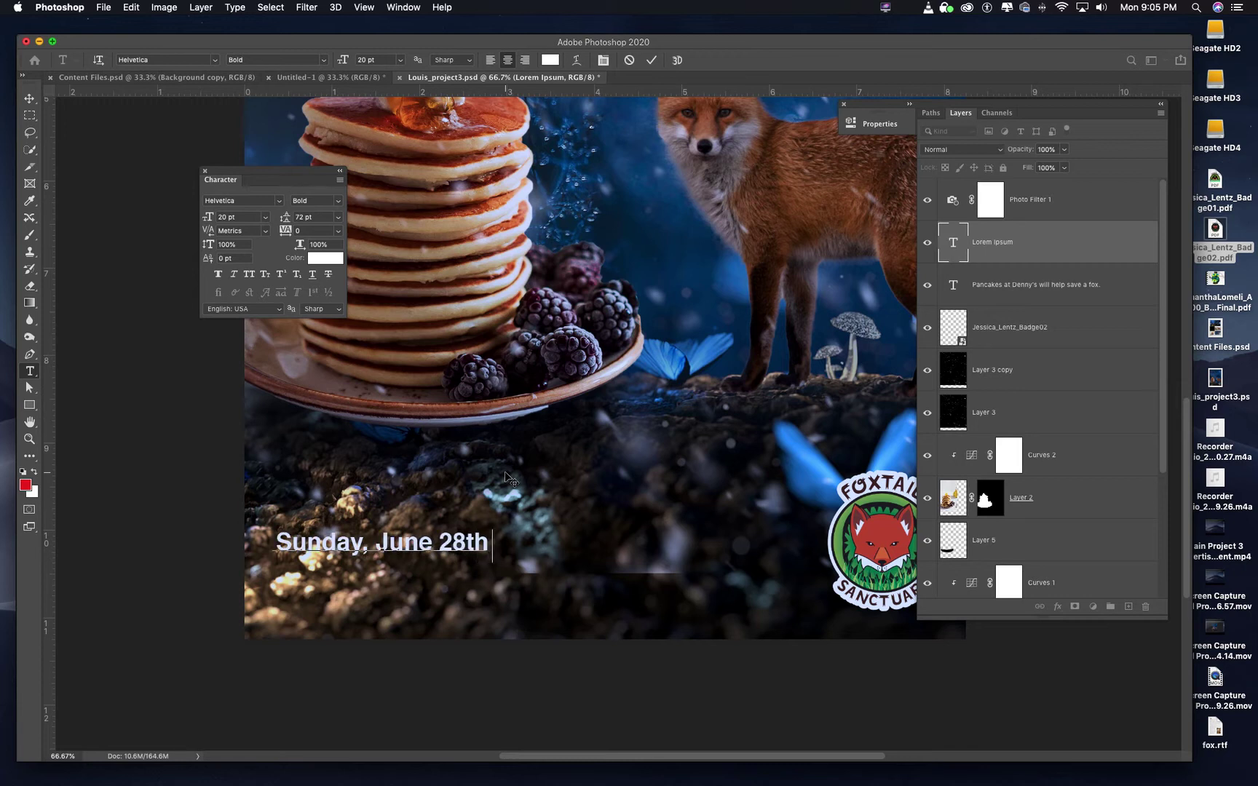
{"action": "type", "text": " is "}
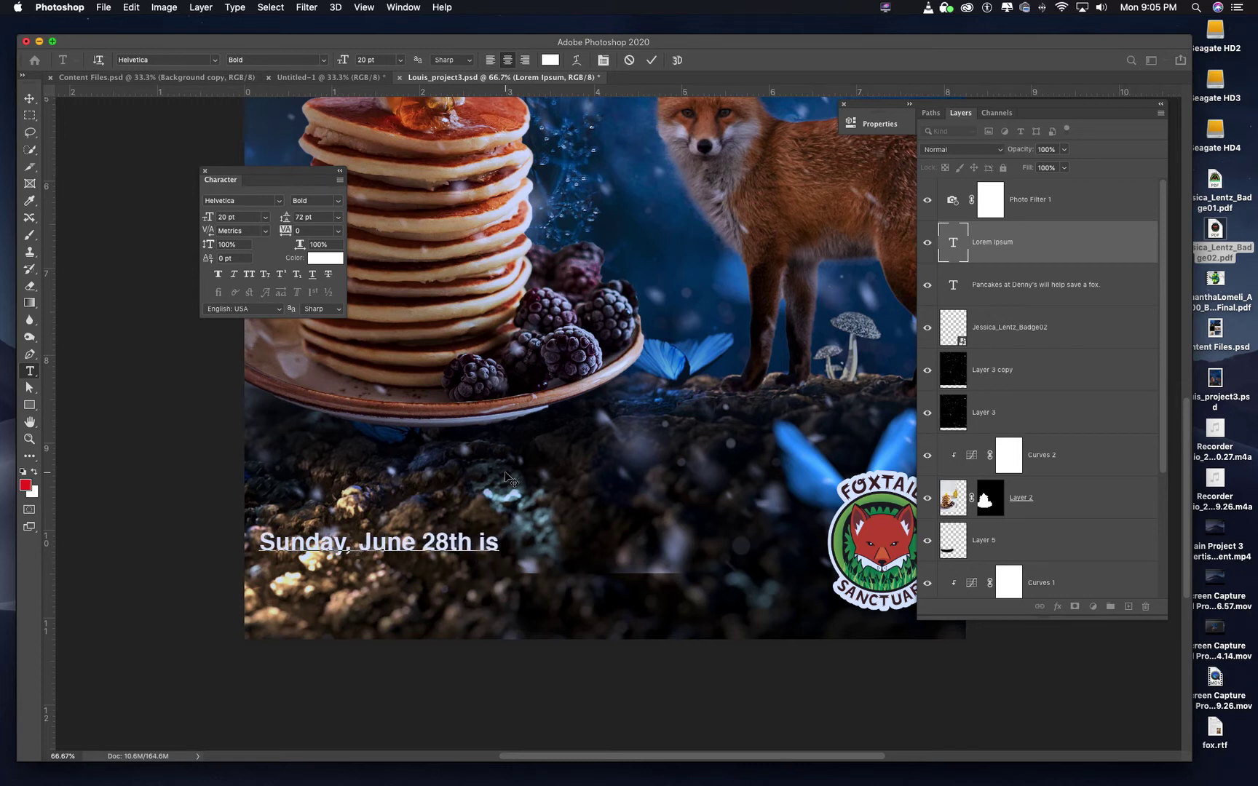
{"action": "type", "text": "“save"}
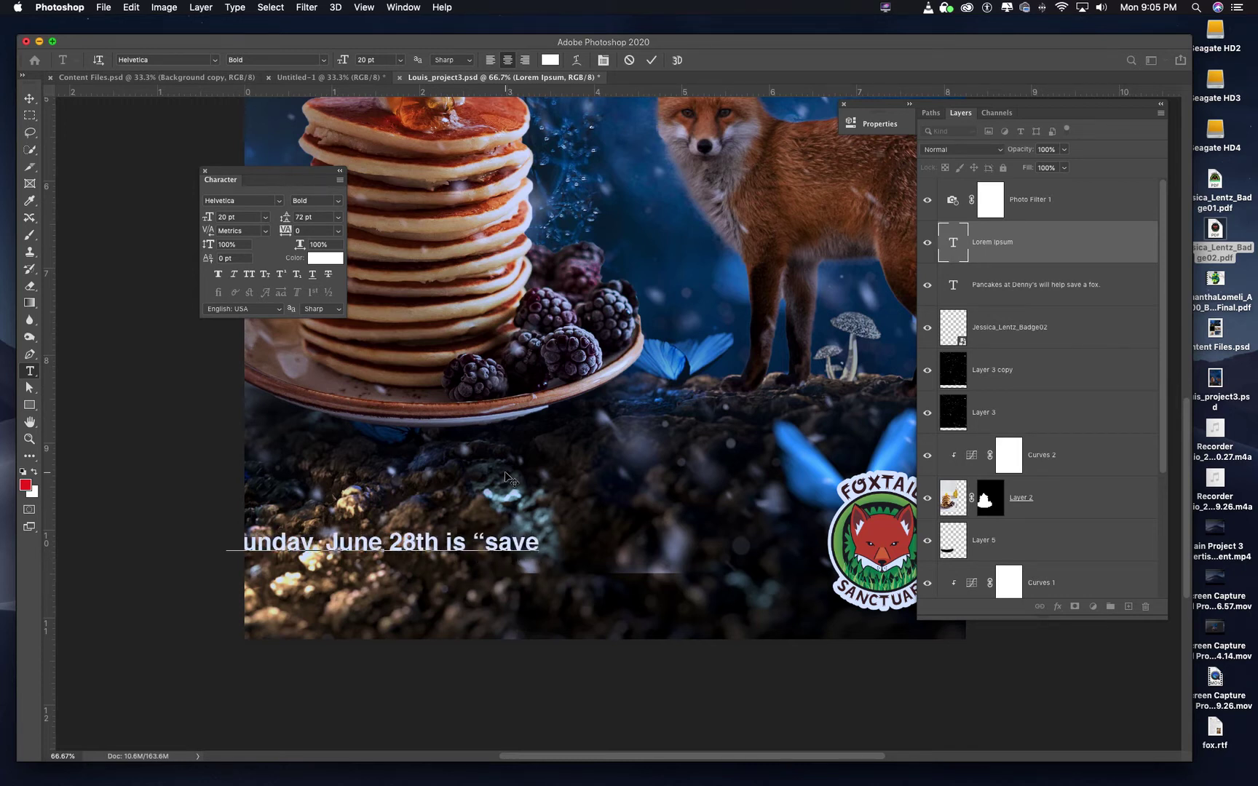
{"action": "type", "text": " a Fo"}
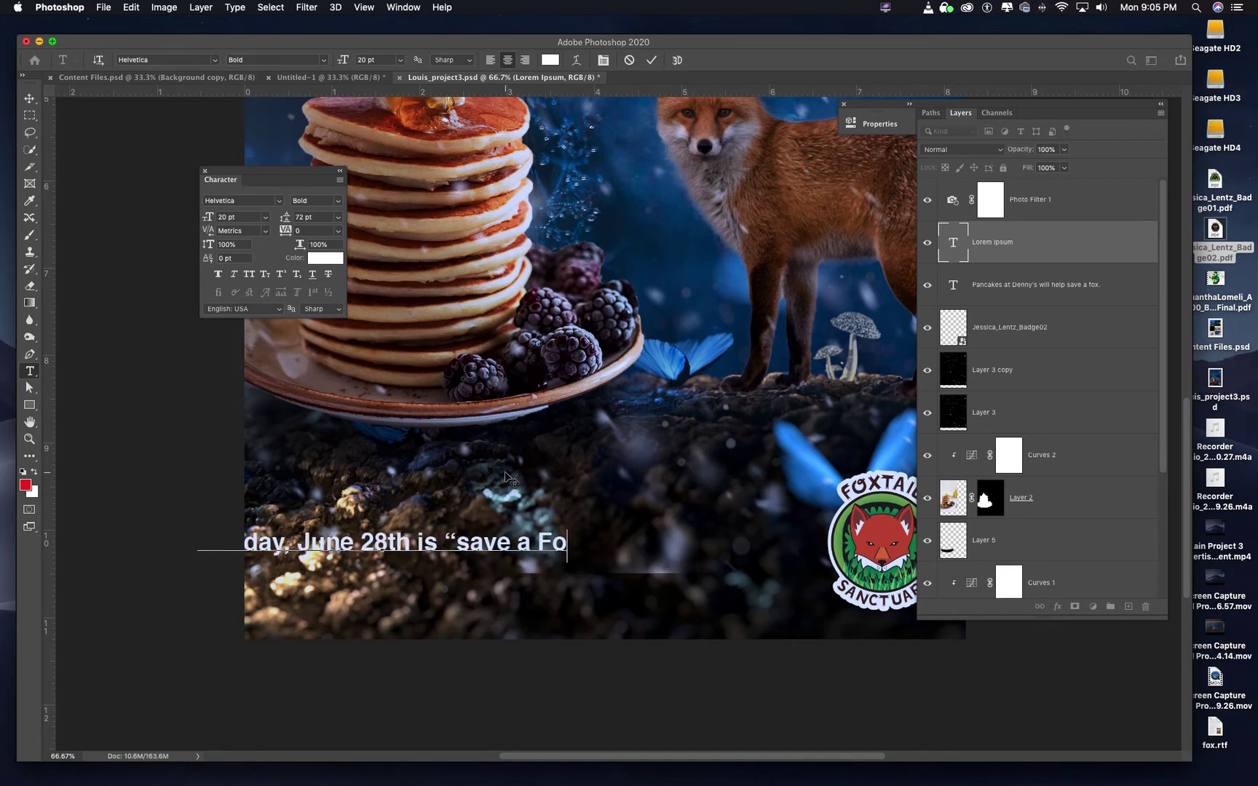
{"action": "type", "text": "x Day"}
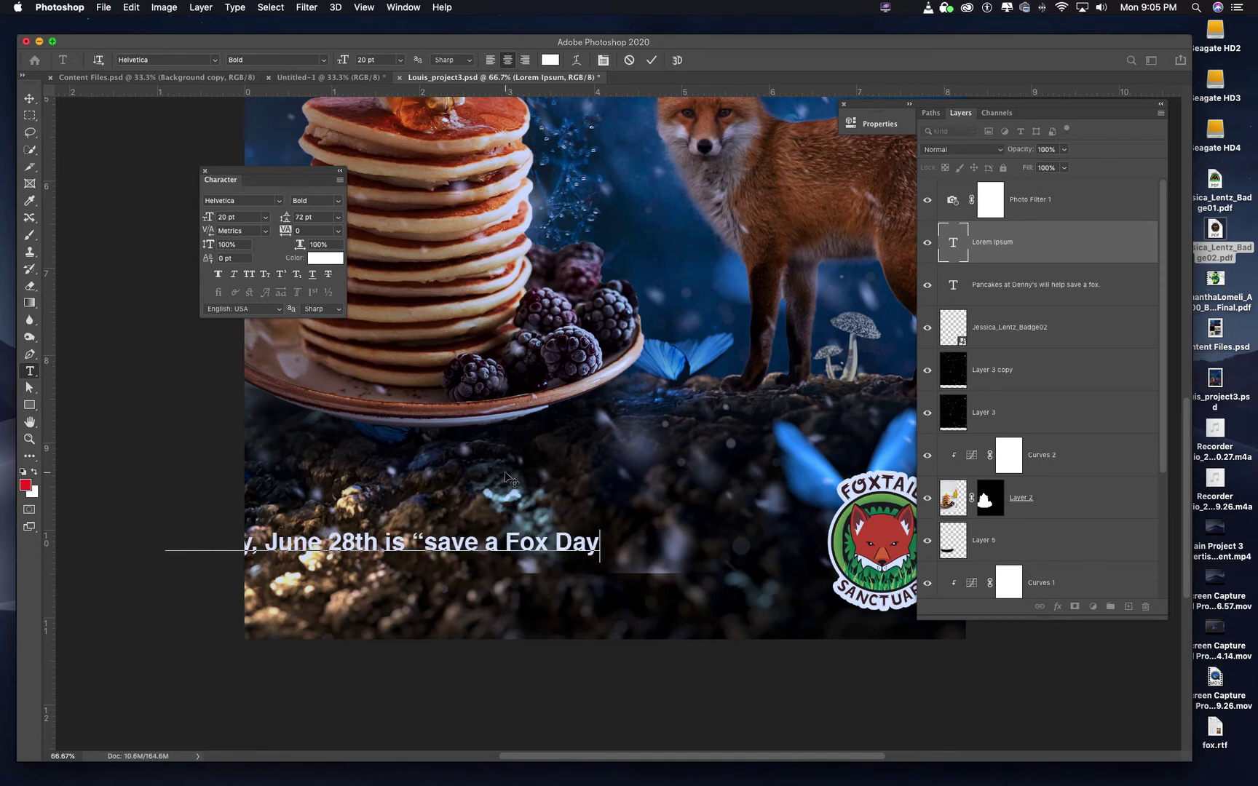
{"action": "type", "text": "”"}
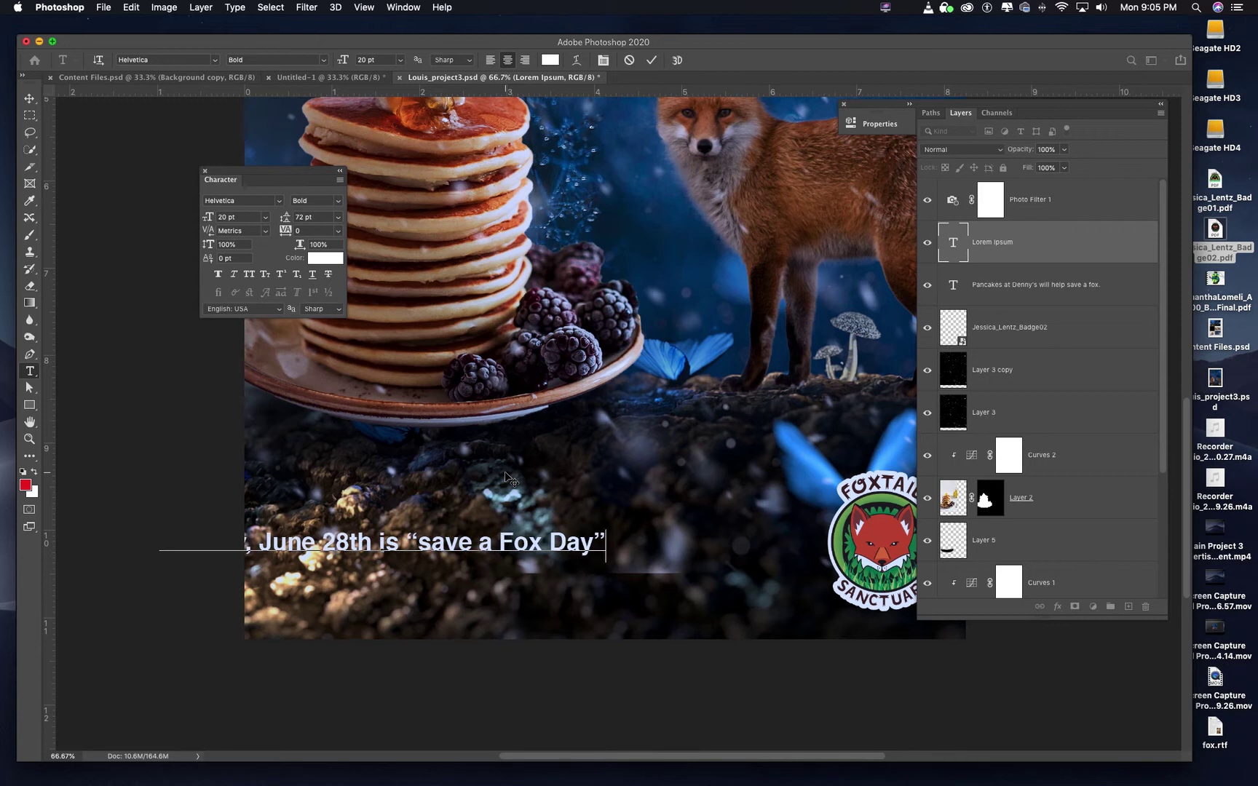
{"action": "key", "text": "BackSpace"}
{"action": "type", "text": ".”"}
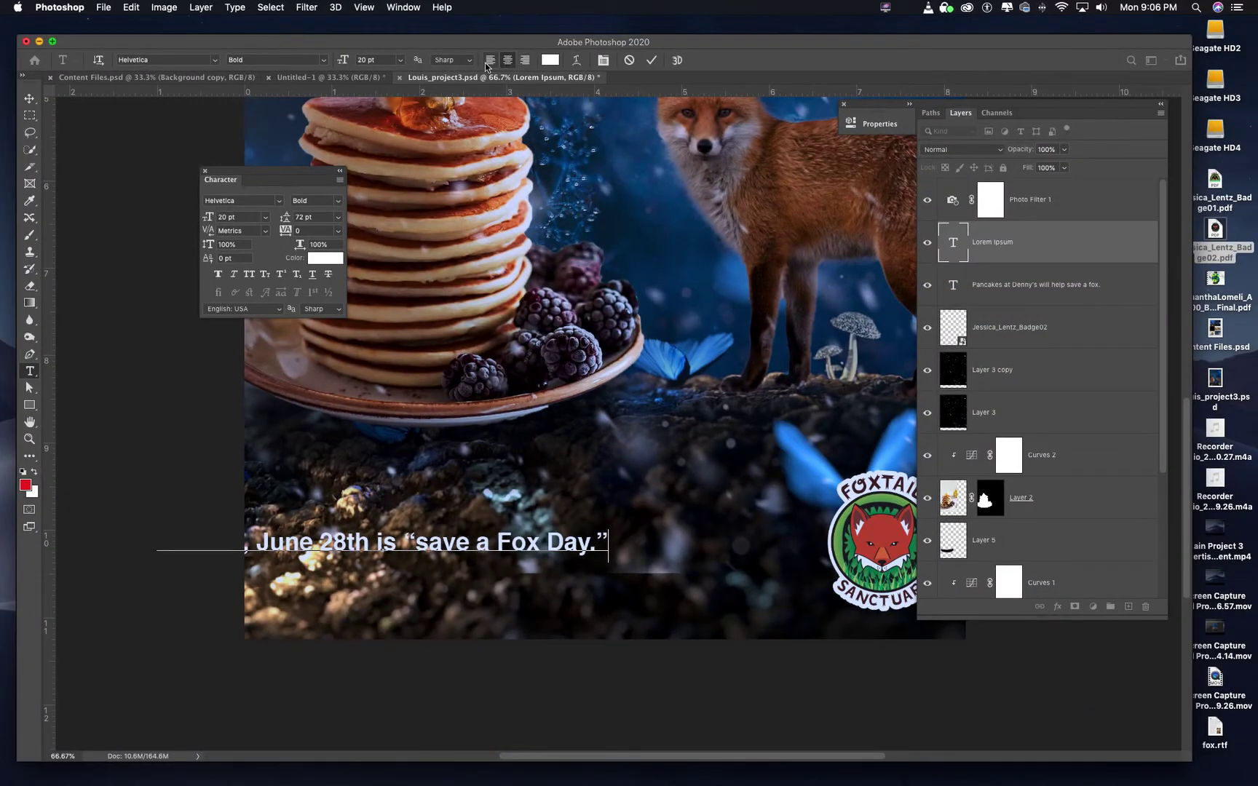
- Left-align the date line on the rocks and commit the text
{"action": "left_click", "coordinate": [489, 61]}
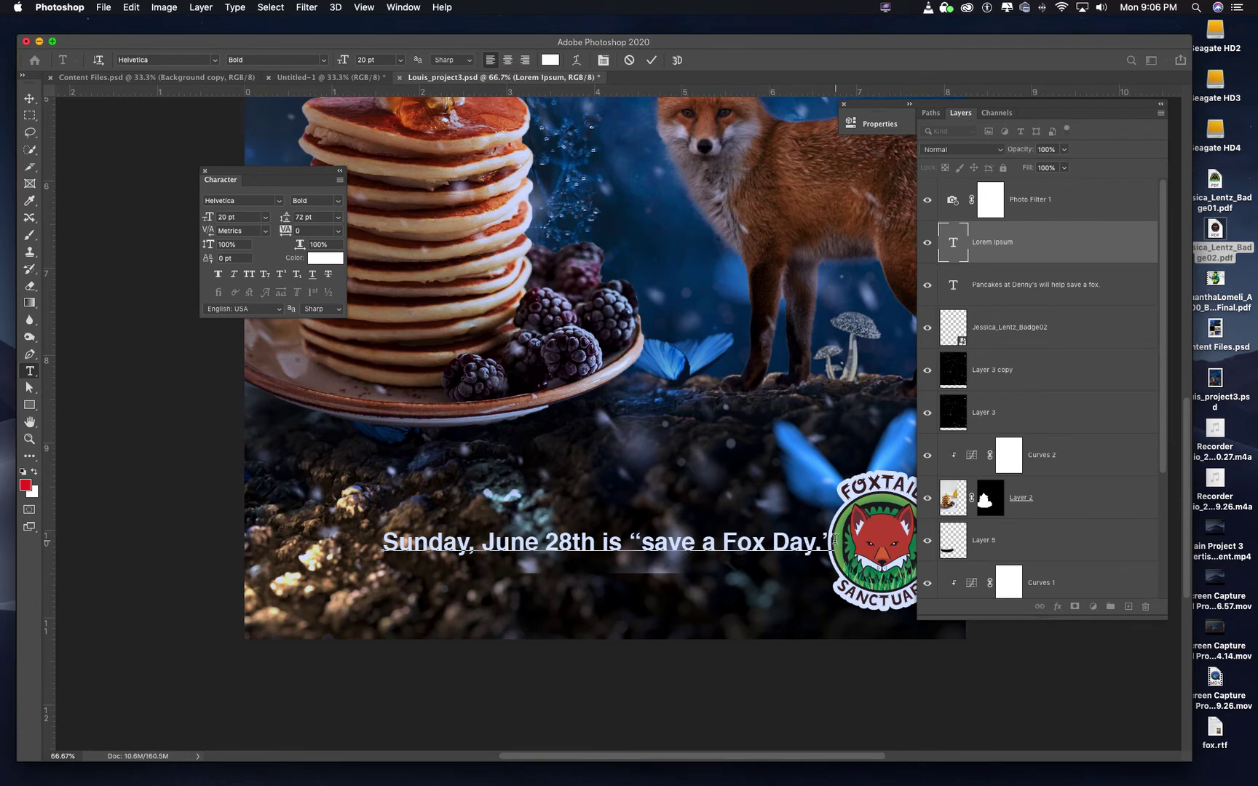
{"action": "left_click_drag", "start_coordinate": [834, 539], "coordinate": [353, 541]}
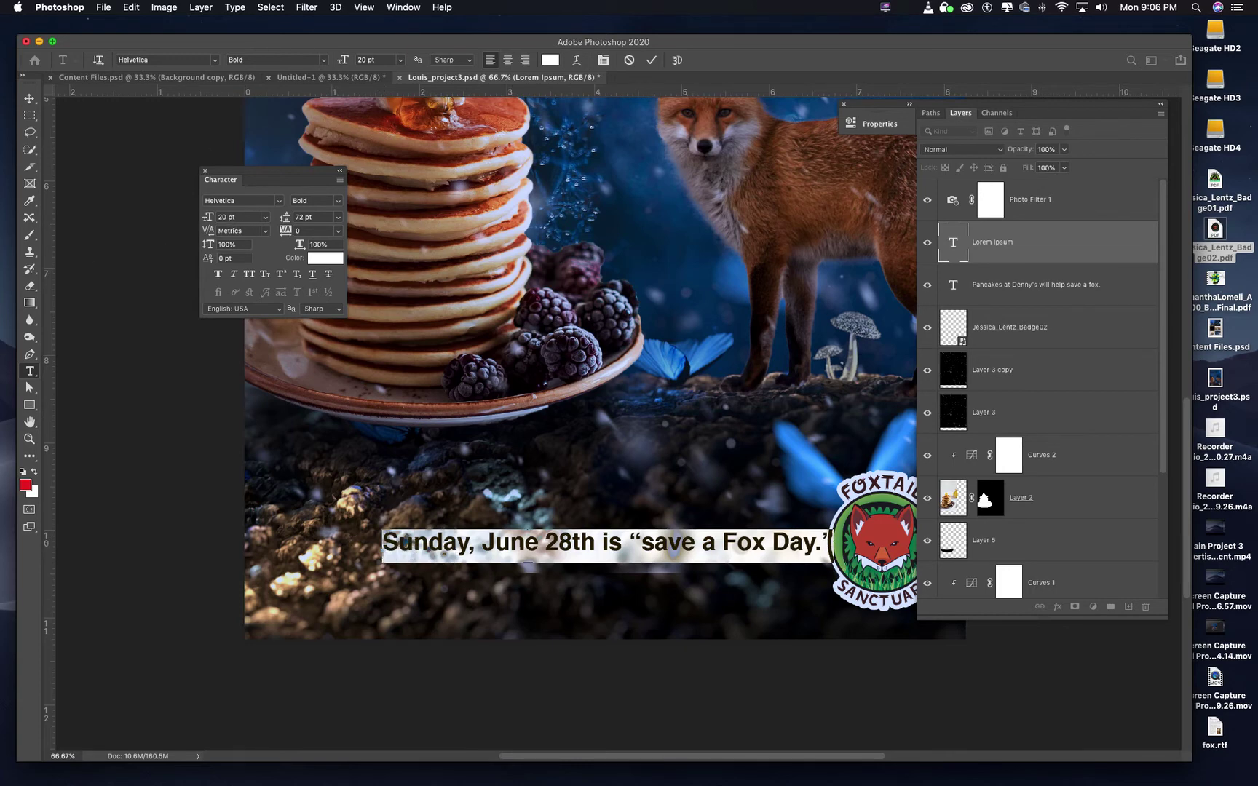
{"action": "key", "text": "super+Tab"}
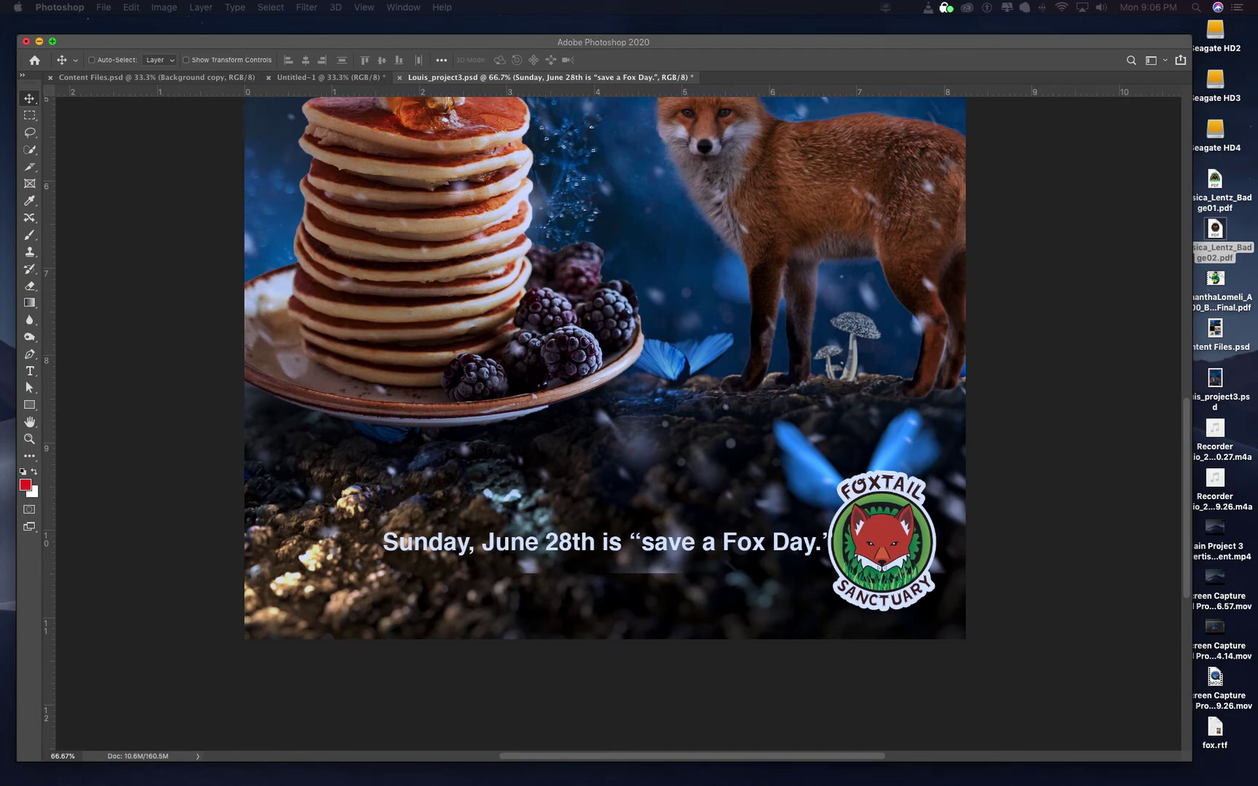
{"action": "key", "text": "Tab"}
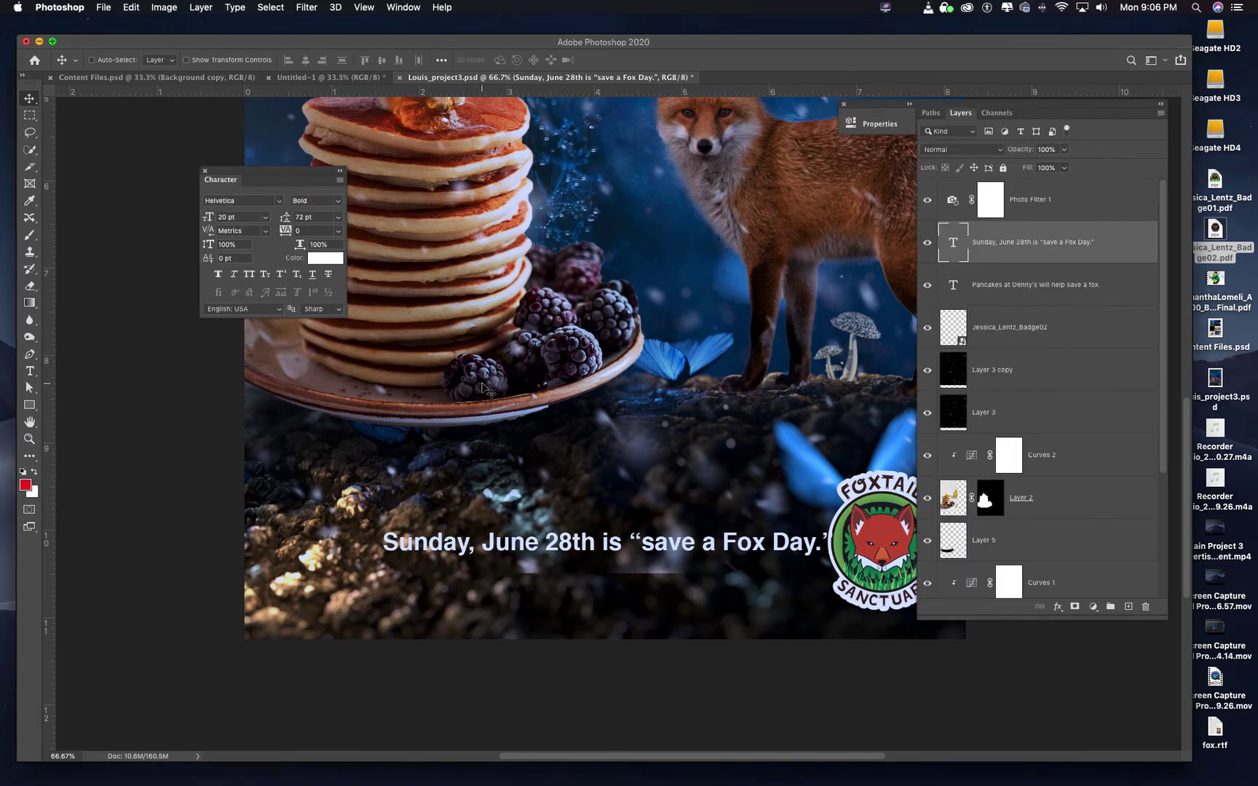
- Try the date line at 16 pt and 9 pt, settle on 12 pt with 14 pt leading, and commit it
{"action": "double_click", "coordinate": [956, 248]}
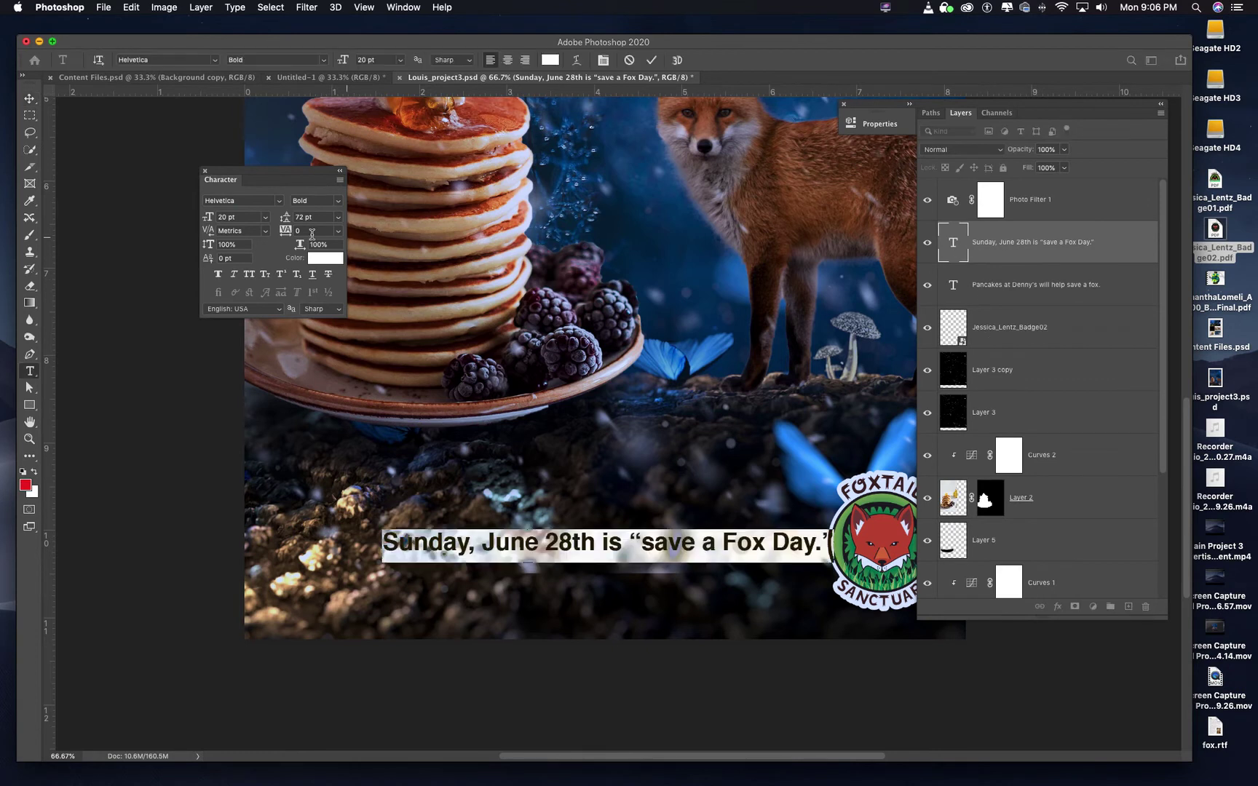
{"action": "left_click", "coordinate": [239, 217]}
{"action": "type", "text": "16"}
{"action": "key", "text": "Return"}
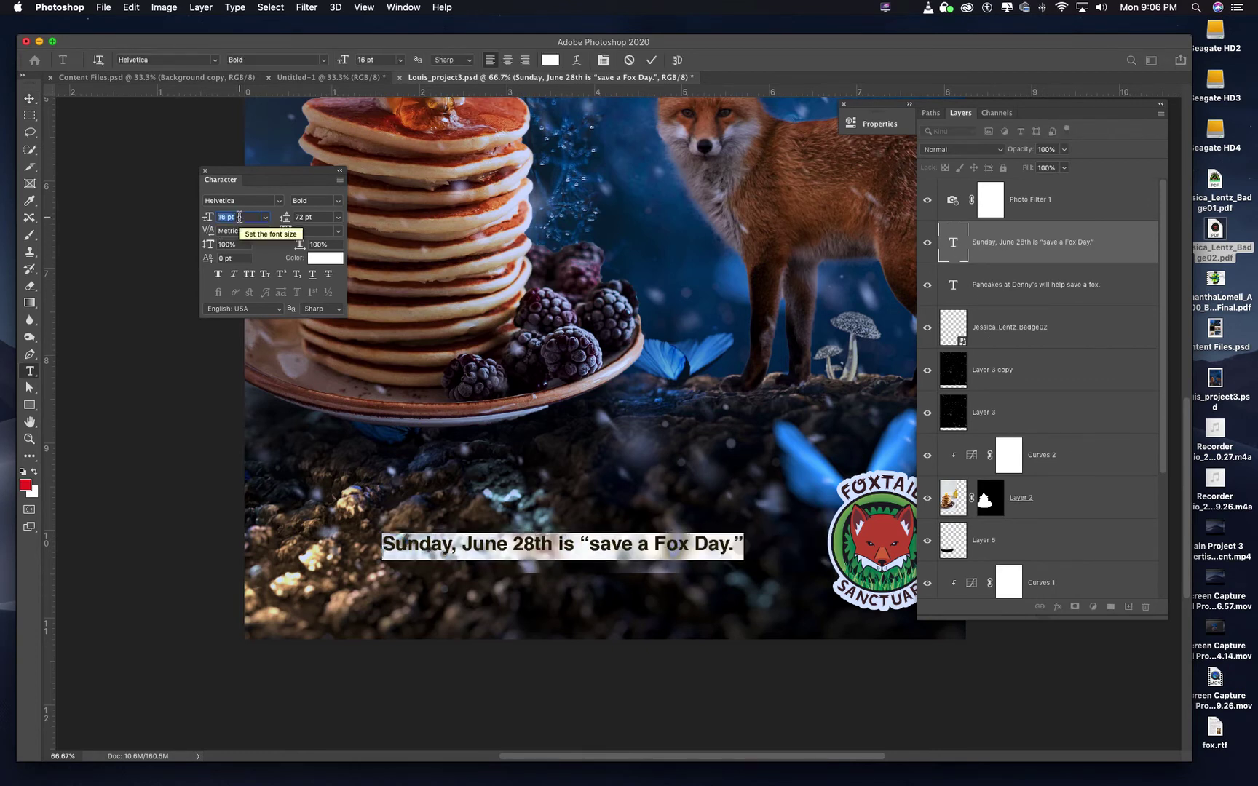
{"action": "type", "text": "9"}
{"action": "key", "text": "Return"}
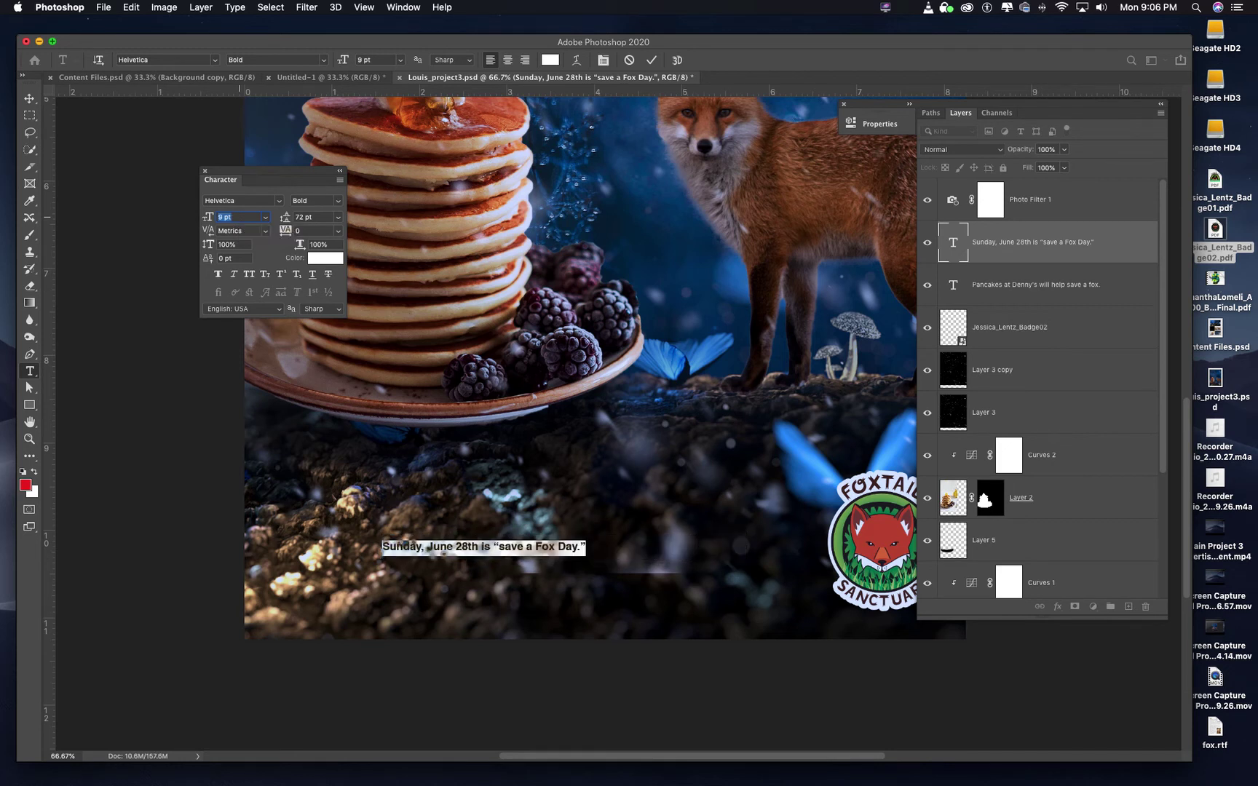
{"action": "type", "text": "12"}
{"action": "key", "text": "Tab"}
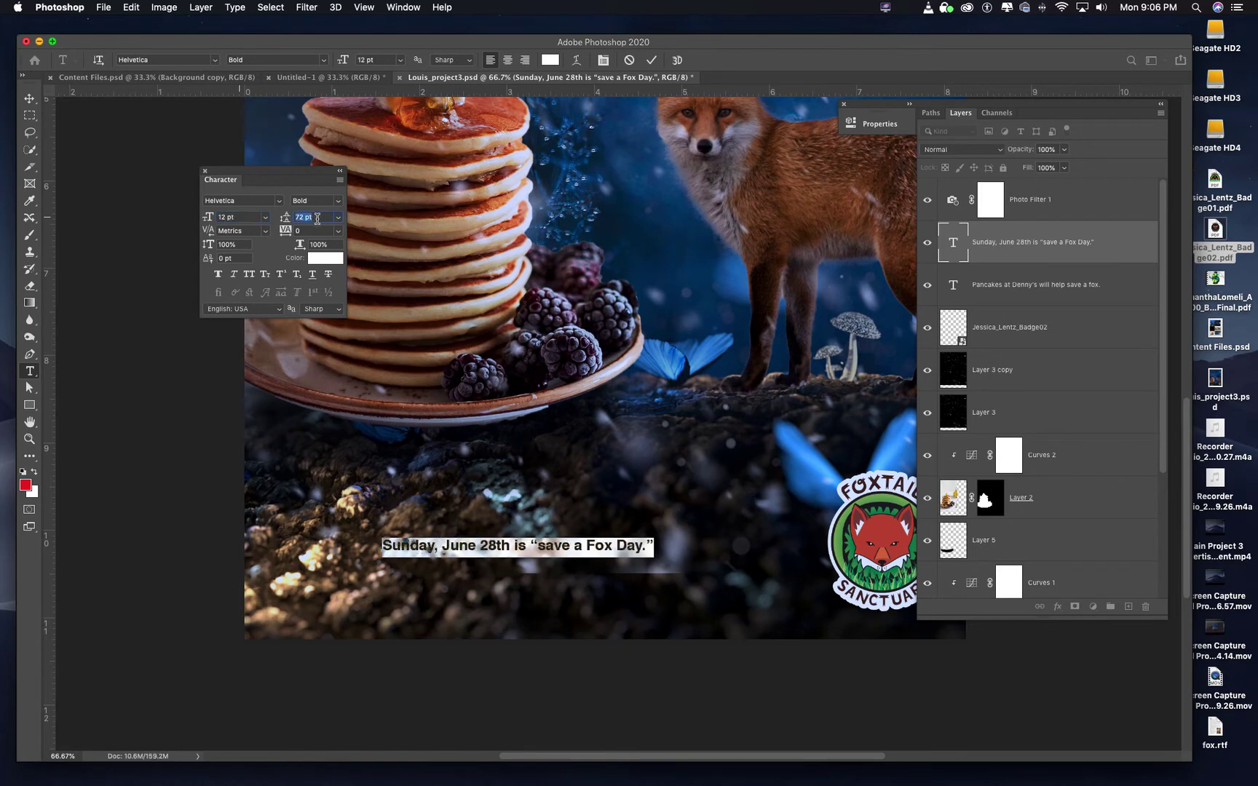
{"action": "type", "text": "14"}
{"action": "left_click", "coordinate": [29, 99]}
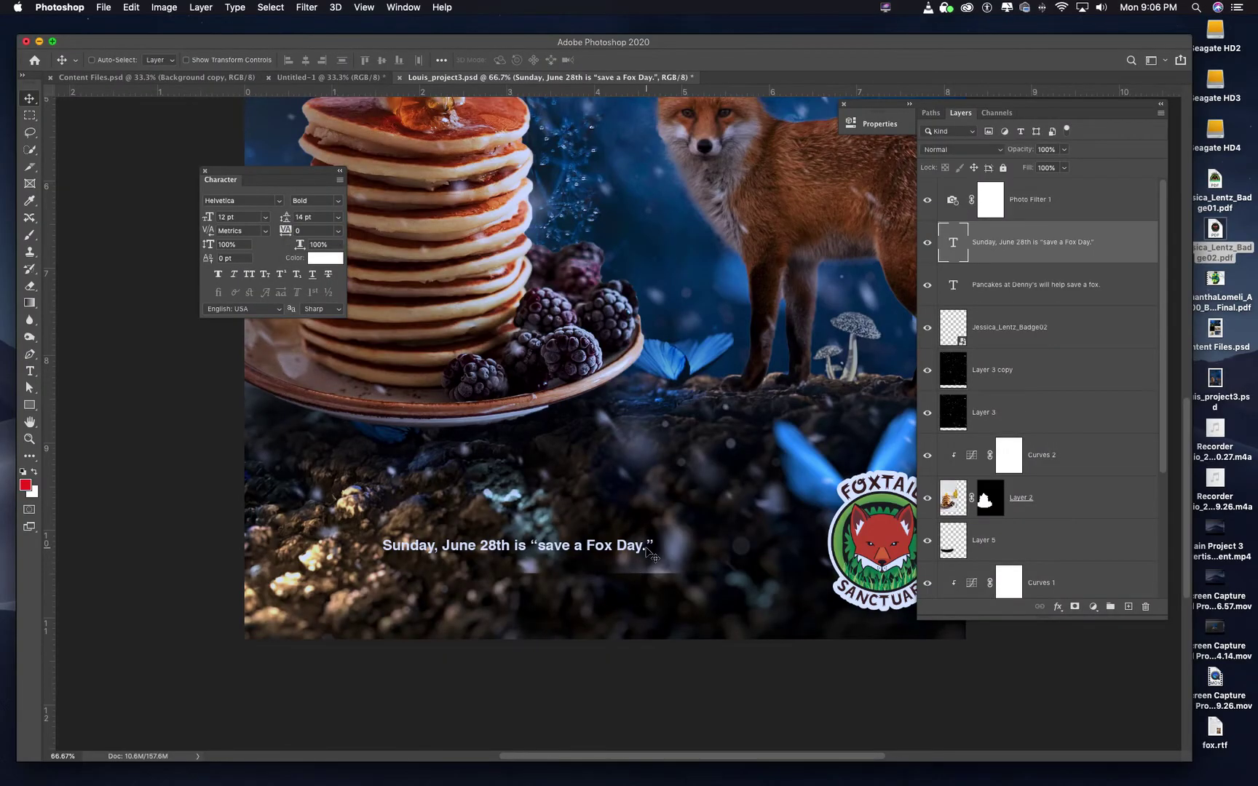
- Capitalize “save” in the date line so it reads “Save a Fox Day.” and commit the text
{"action": "double_click", "coordinate": [952, 252]}
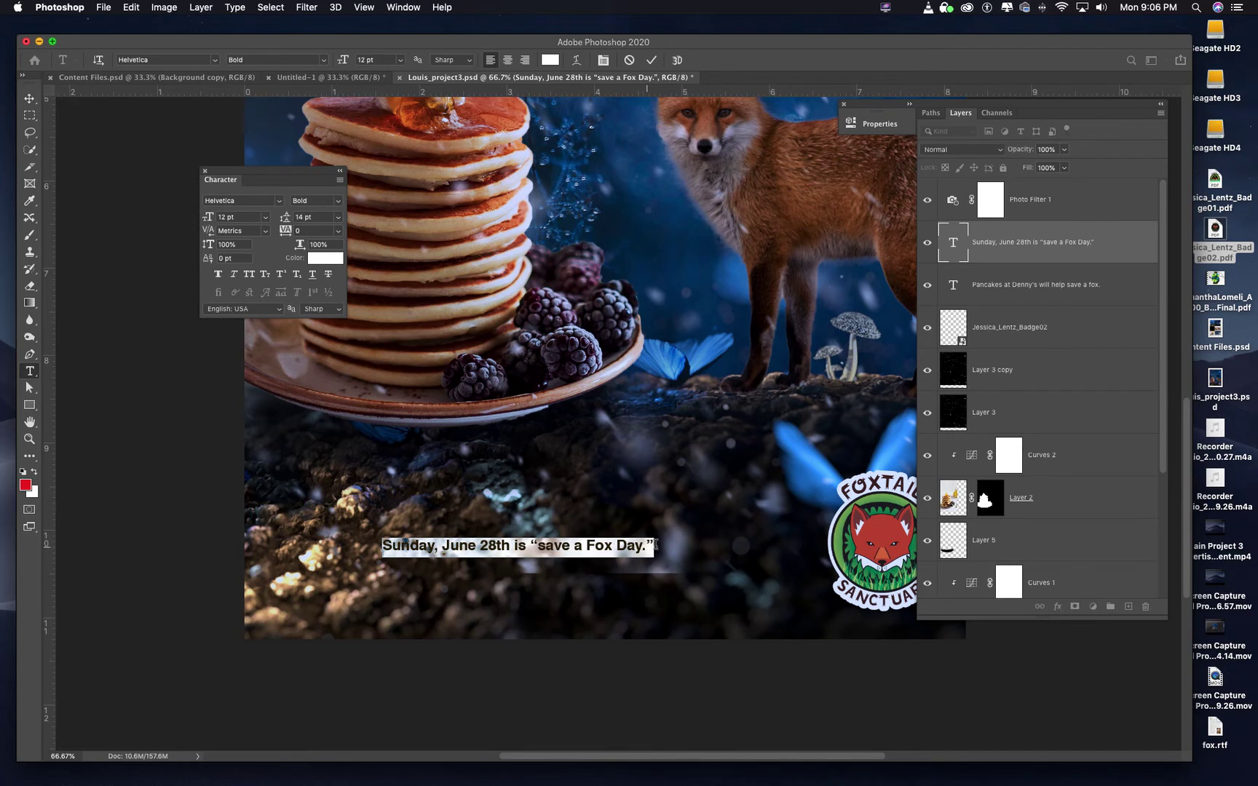
{"action": "key", "text": "super+h"}
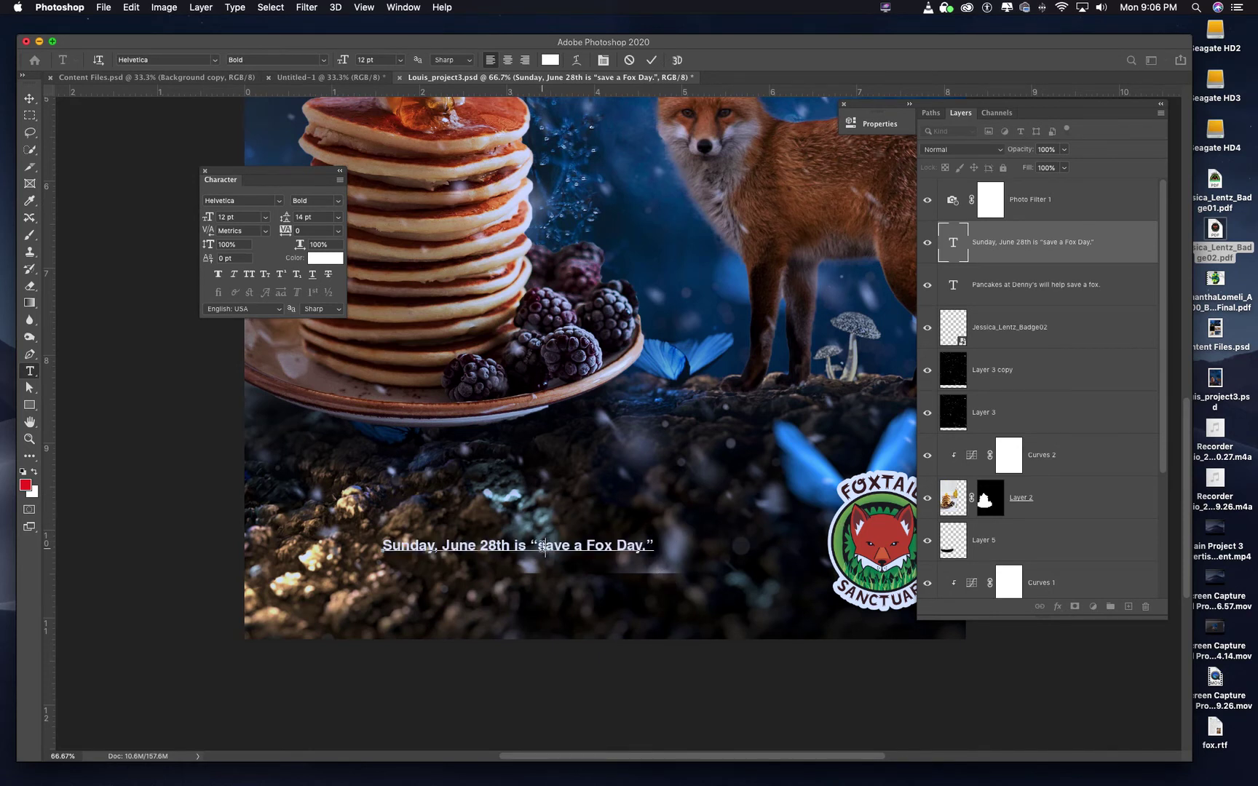
{"action": "left_click_drag", "start_coordinate": [545, 546], "coordinate": [538, 546]}
{"action": "type", "text": "S"}
{"action": "left_click", "coordinate": [655, 546]}
{"action": "key", "text": "Escape"}
{"action": "key", "text": "v"}
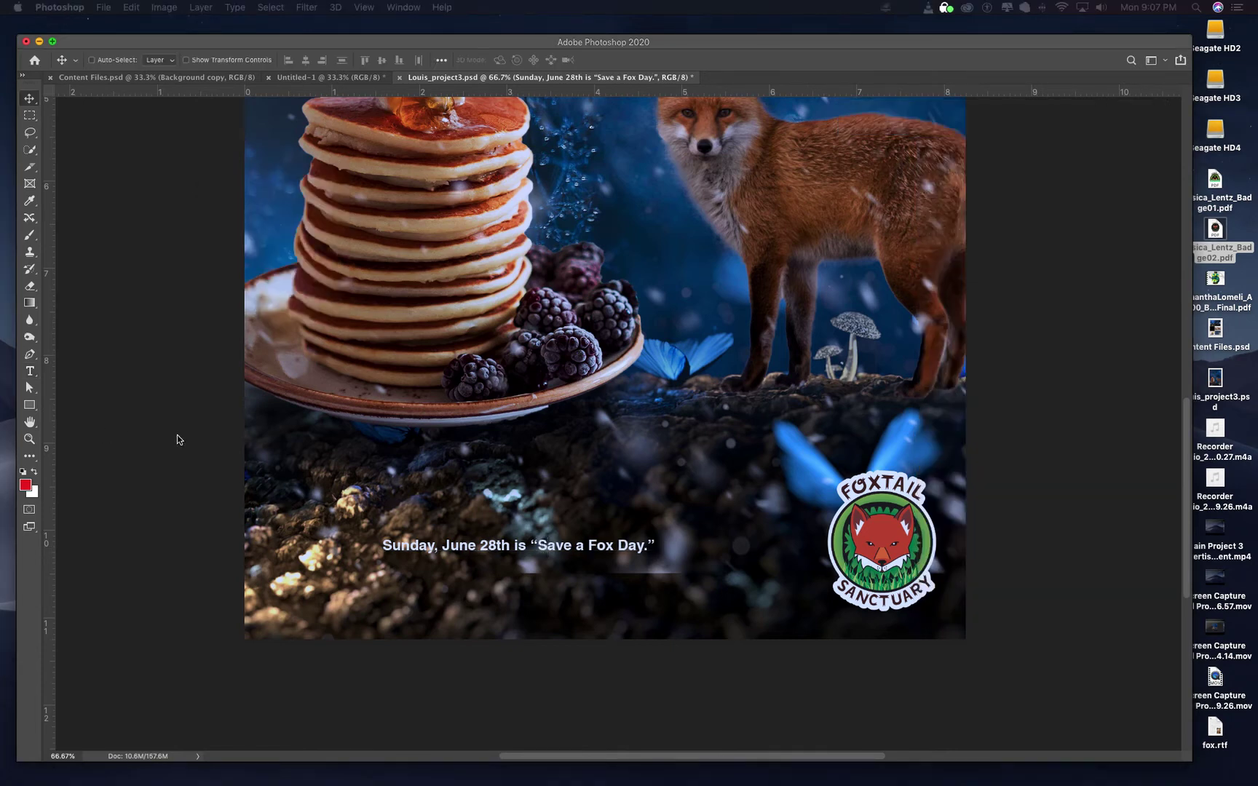
- Add a second line below the date reading "Denny's and Fox Sanctuary, is having a fundraiser."
{"action": "double_click", "coordinate": [963, 246]}
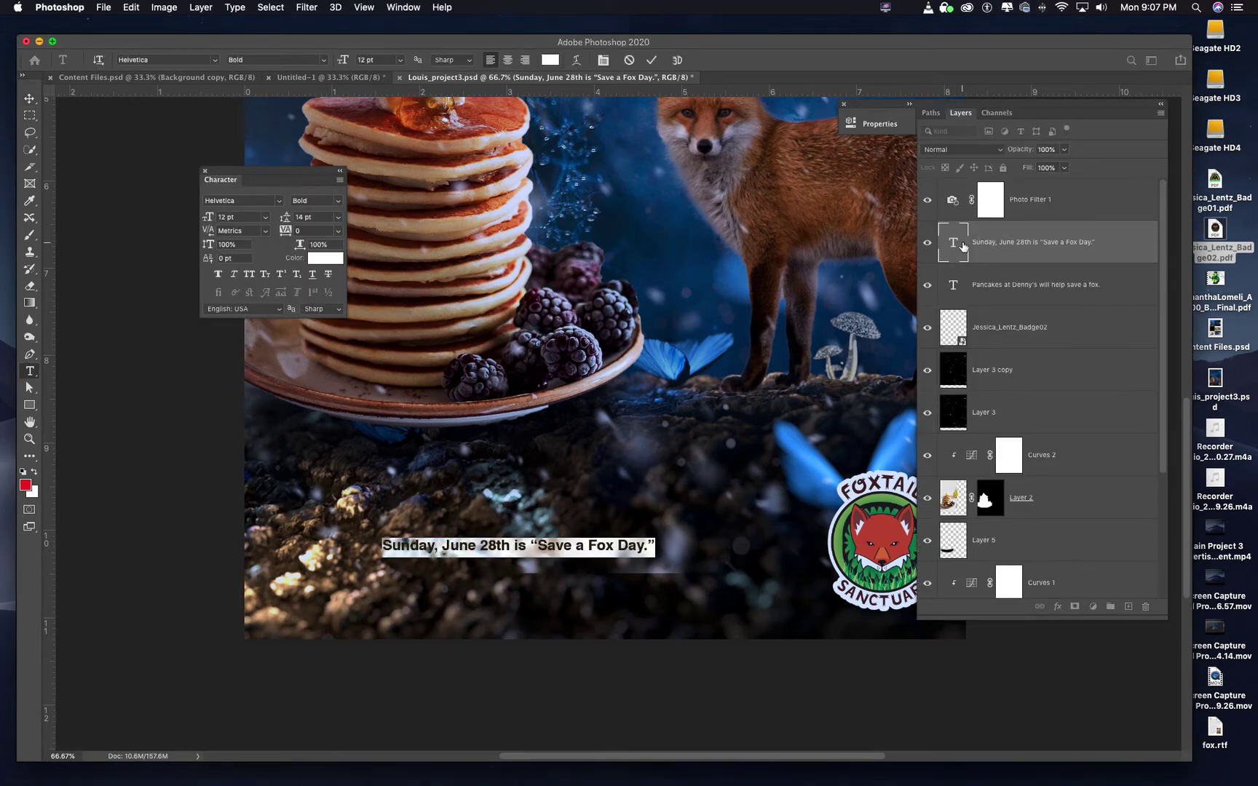
{"action": "left_click", "coordinate": [655, 545]}
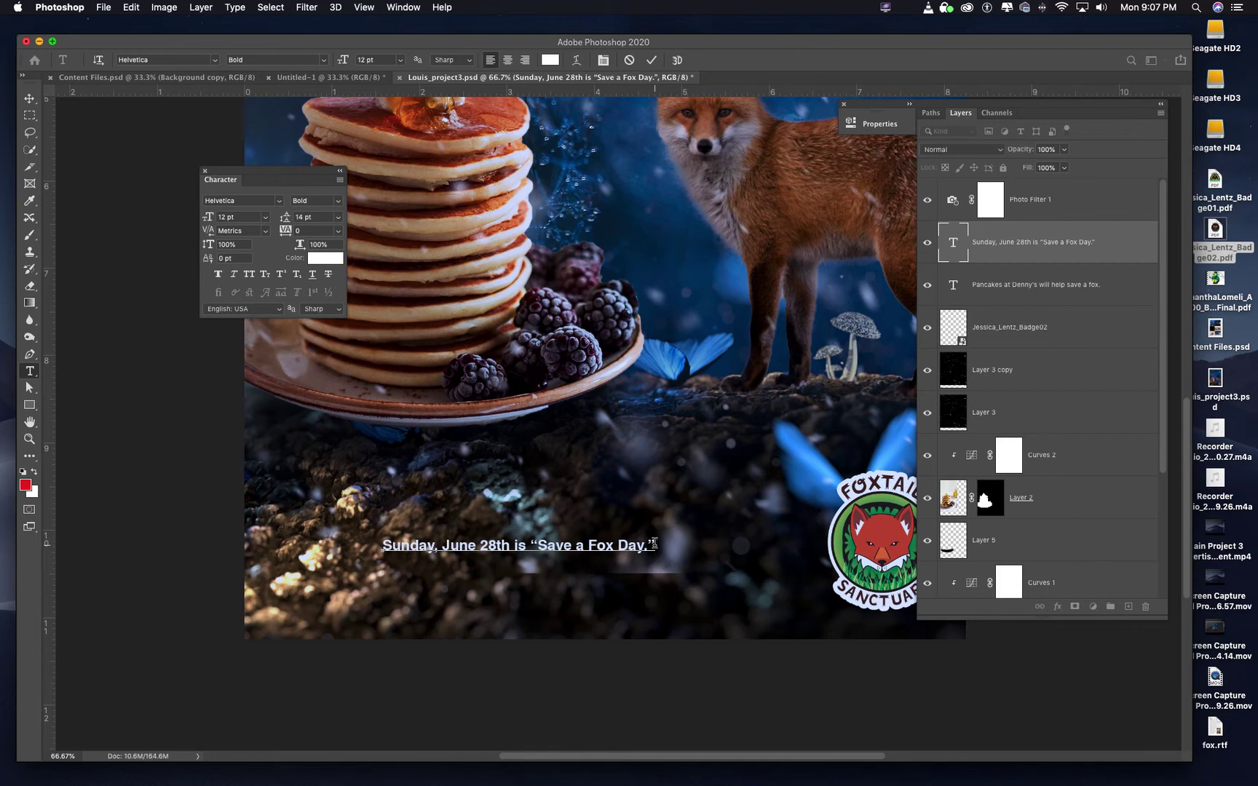
{"action": "type", "text": "Denny's and"}
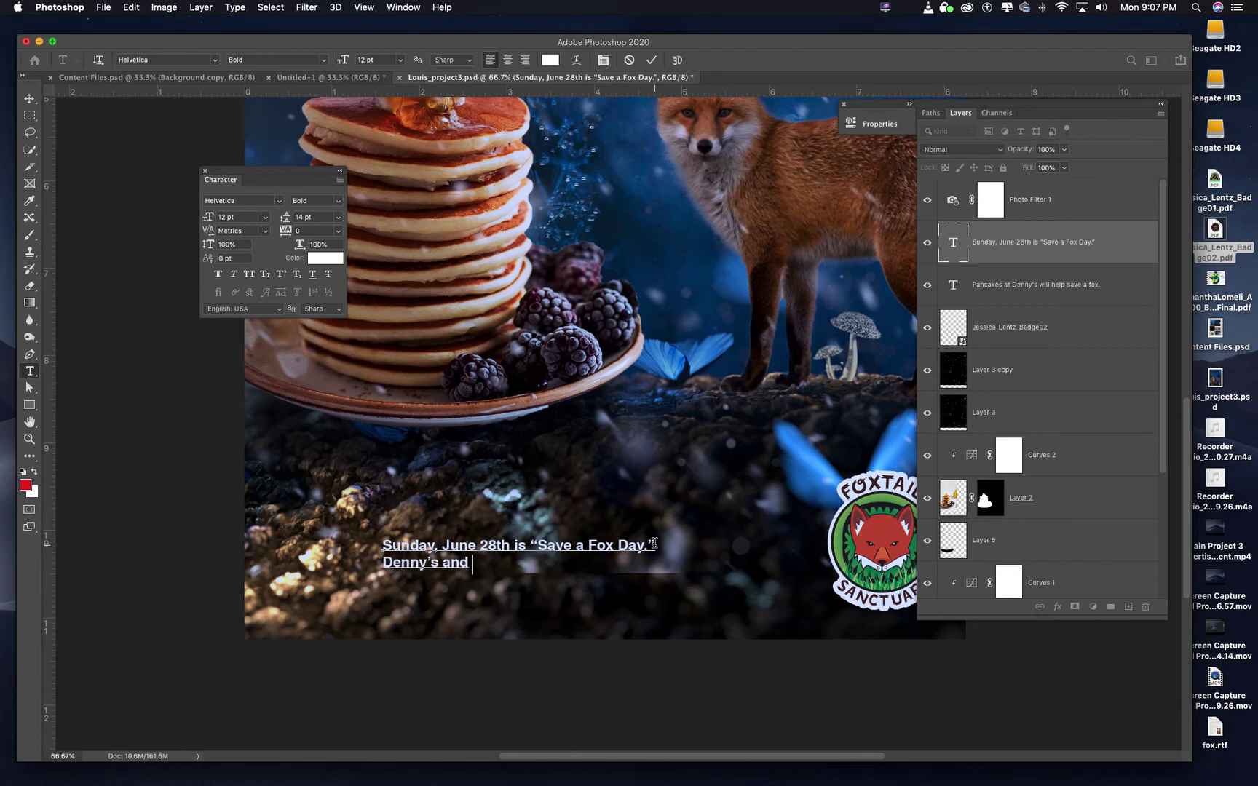
{"action": "type", "text": " Fox"}
{"action": "type", "text": " San"}
{"action": "type", "text": "cu"}
{"action": "type", "text": "tuary"}
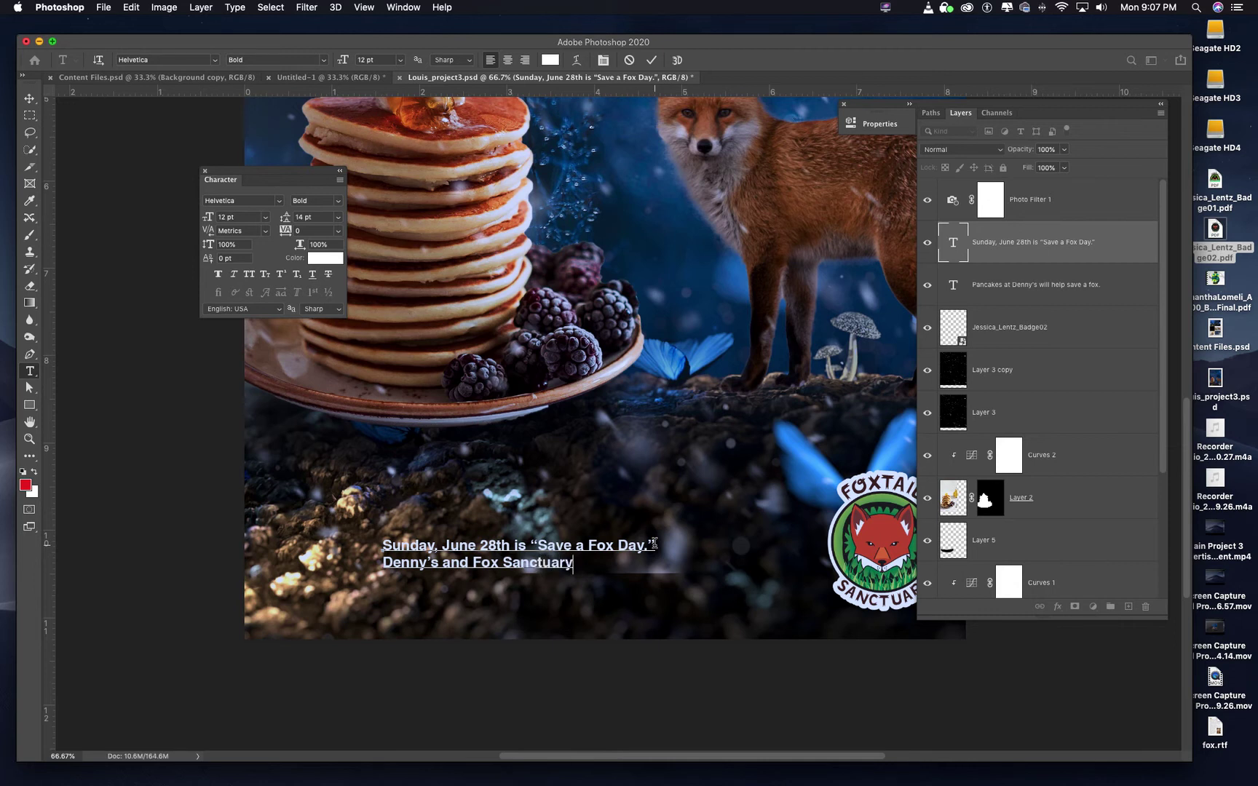
{"action": "type", "text": ", is having a f"}
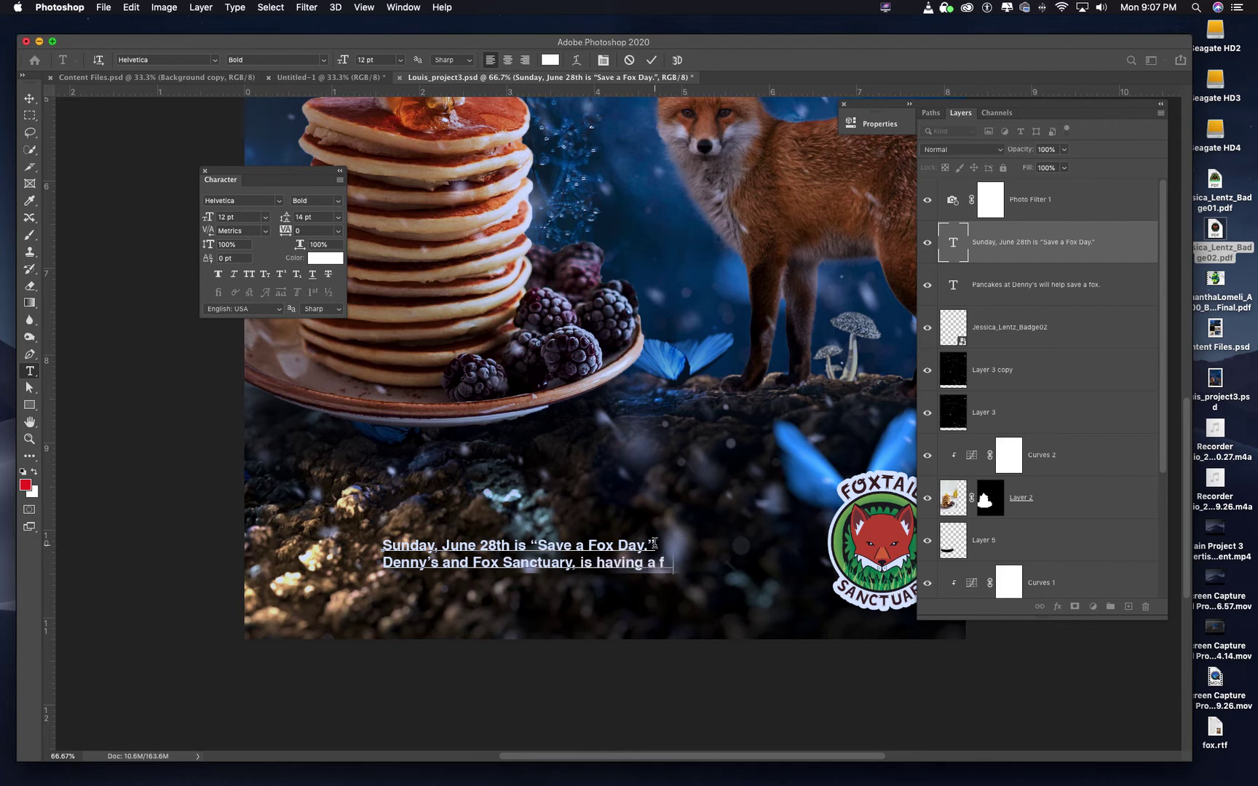
{"action": "type", "text": "undraiser."}
- Add a third line reading "Go to FoxSanturary.com for more information on how you can help." and commit the text
{"action": "type", "text": "Go to "}
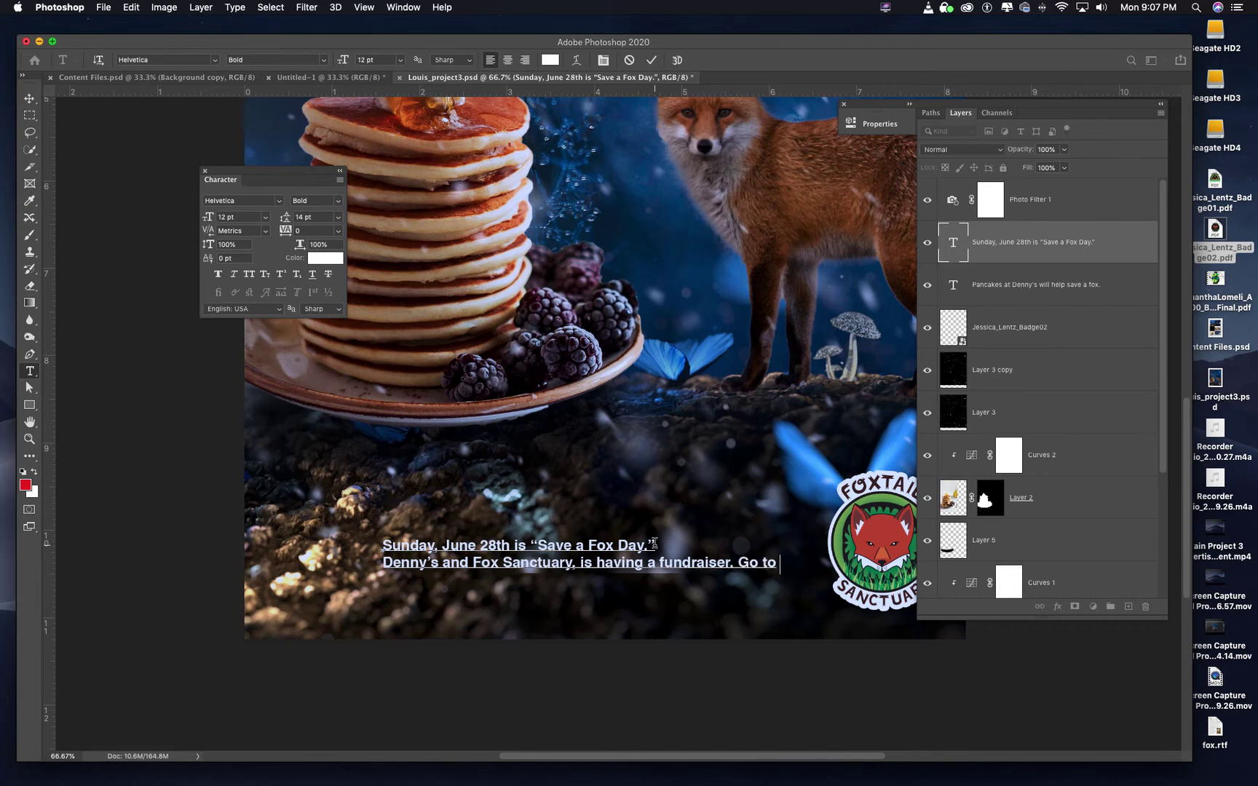
{"action": "type", "text": "FoxSantura"}
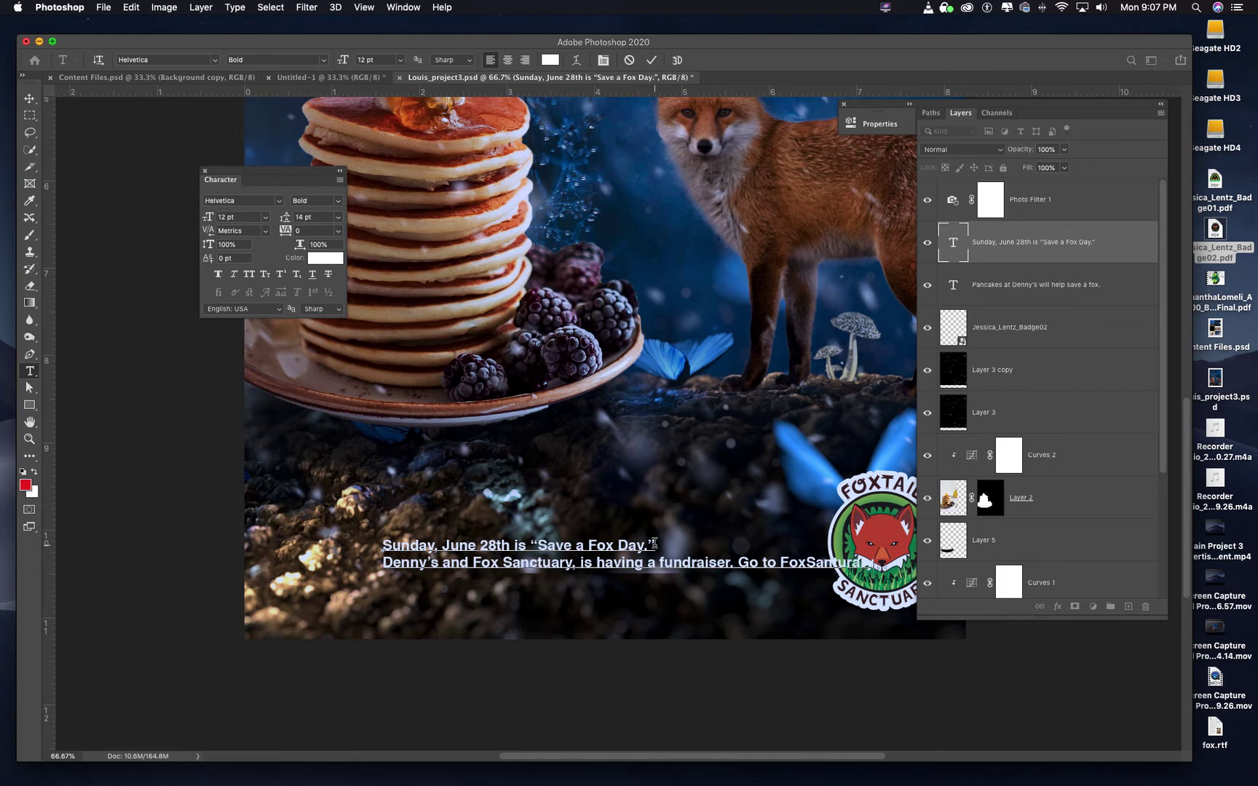
{"action": "type", "text": "l.co"}
{"action": "left_click", "coordinate": [739, 562]}
{"action": "key", "text": "Return"}
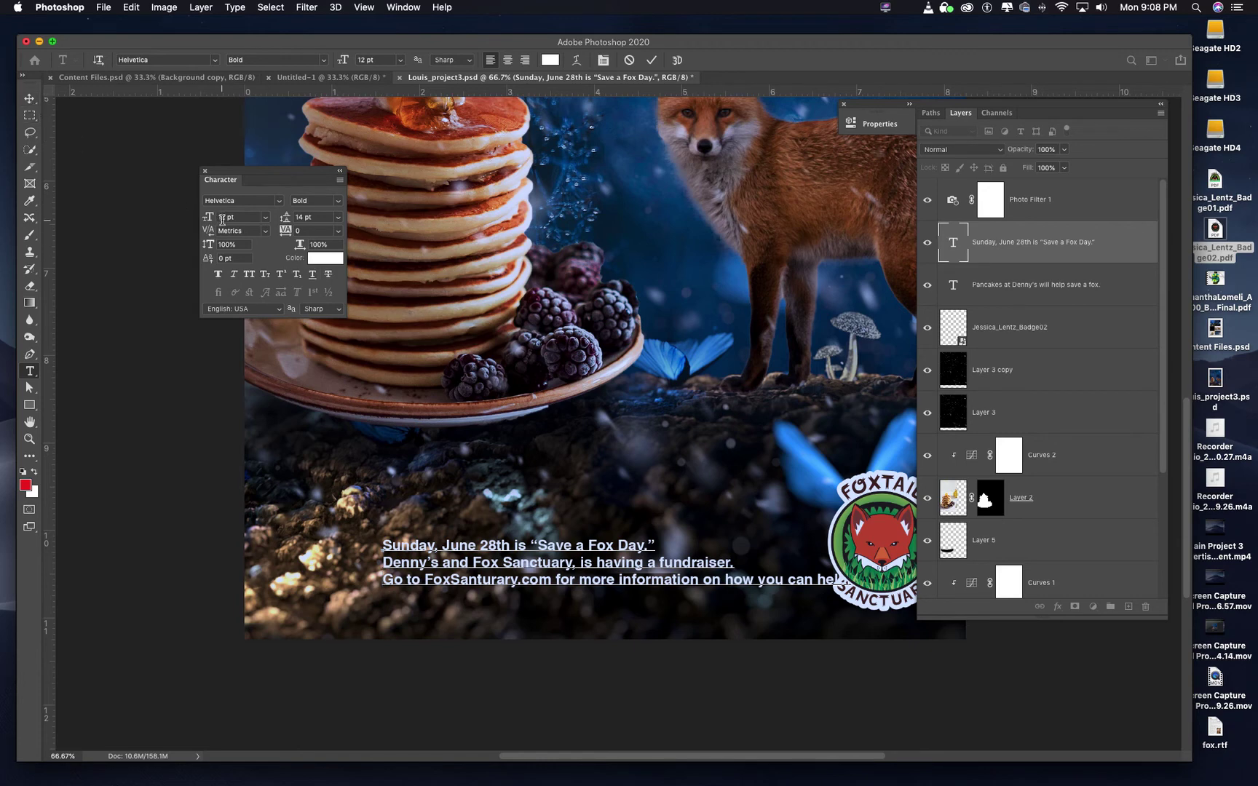
{"action": "left_click", "coordinate": [29, 98]}
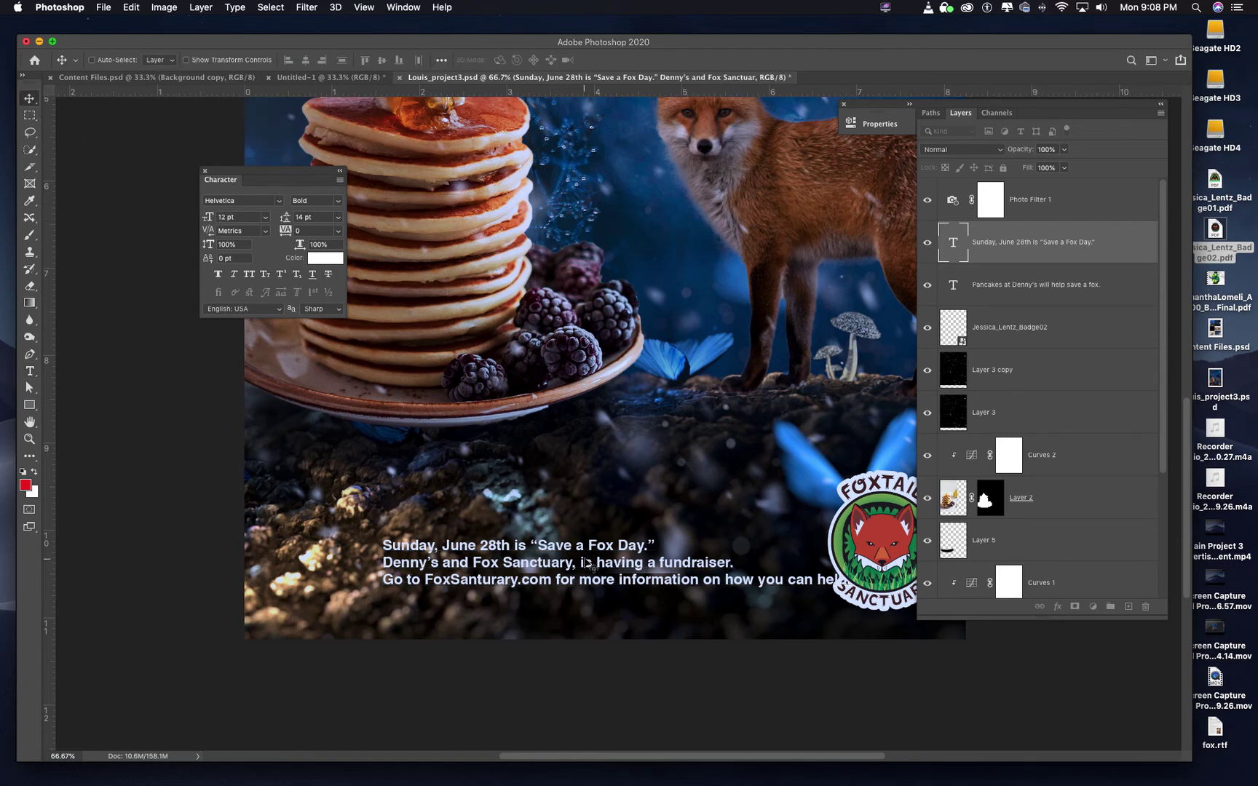
- Right-align the three-line event text and place it directly beside the badge, clear of its edge
{"action": "left_click_drag", "start_coordinate": [605, 571], "coordinate": [550, 576]}
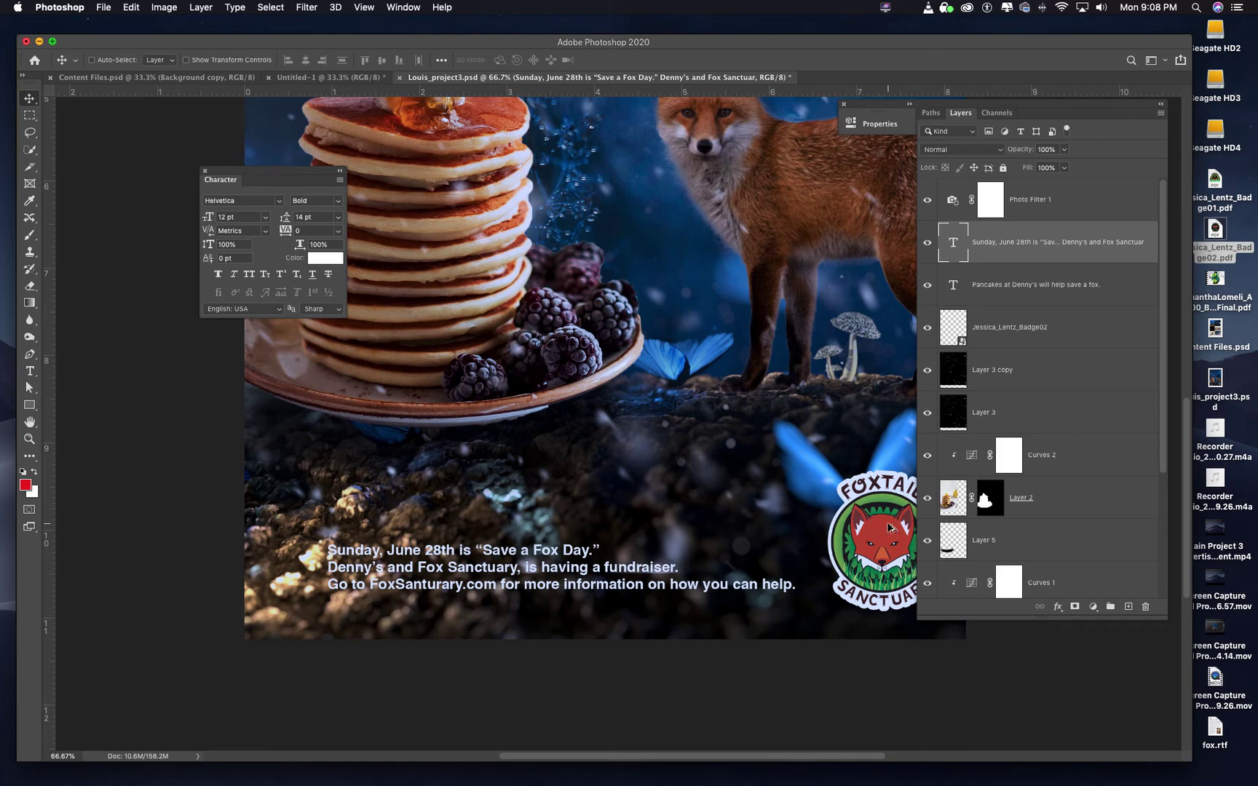
{"action": "key", "text": "super+minus"}
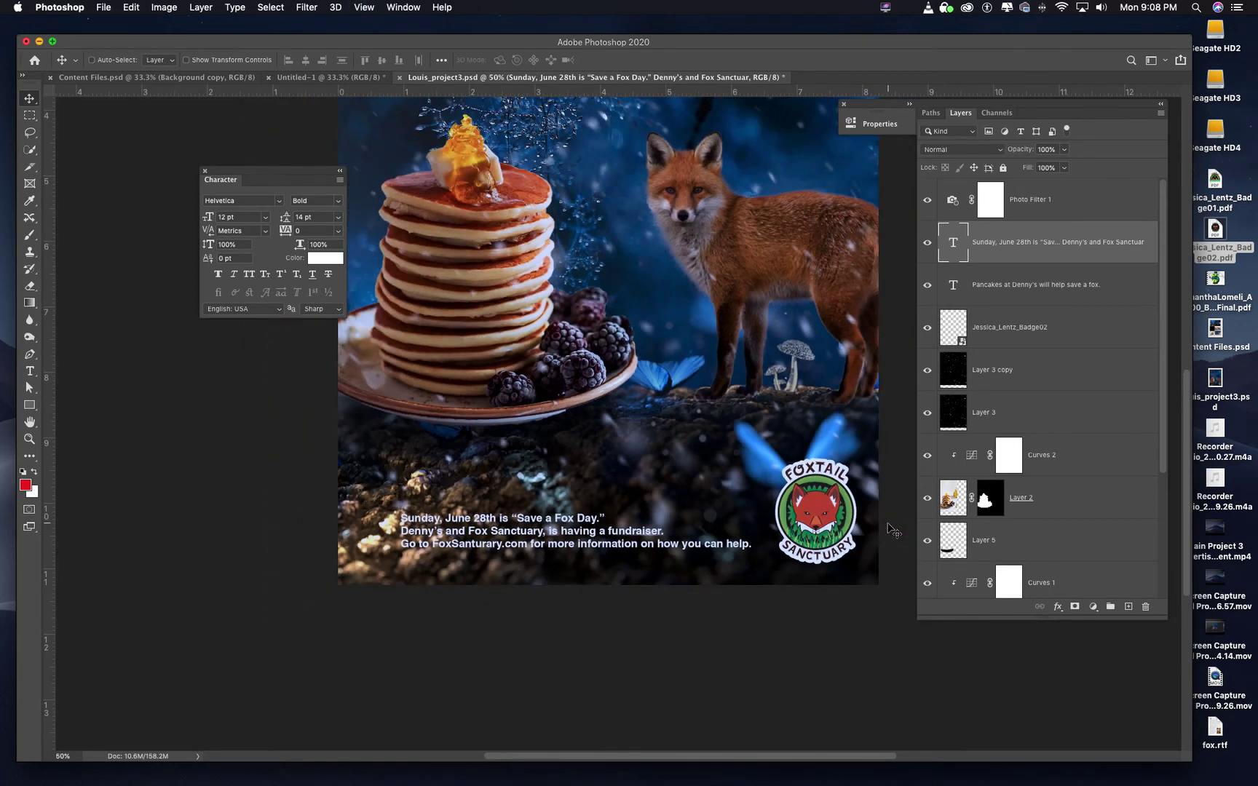
{"action": "double_click", "coordinate": [955, 242]}
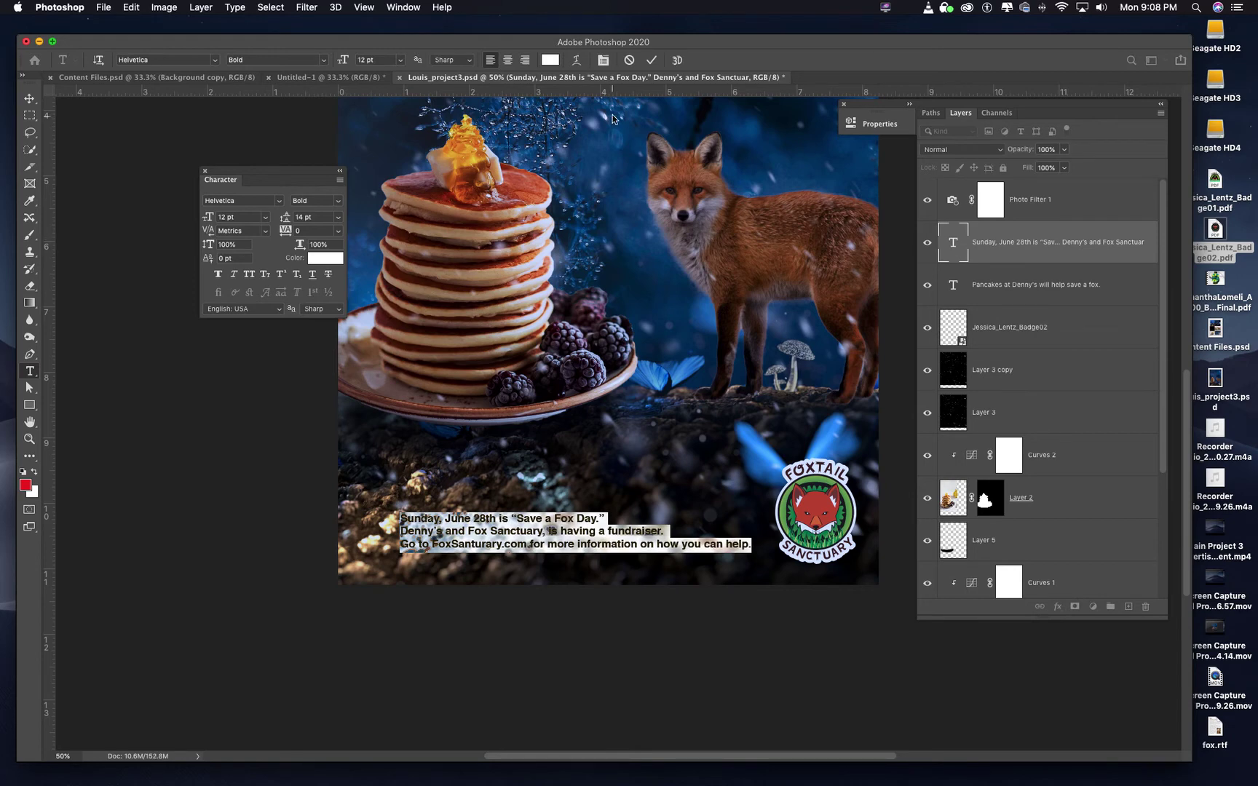
{"action": "left_click", "coordinate": [525, 60]}
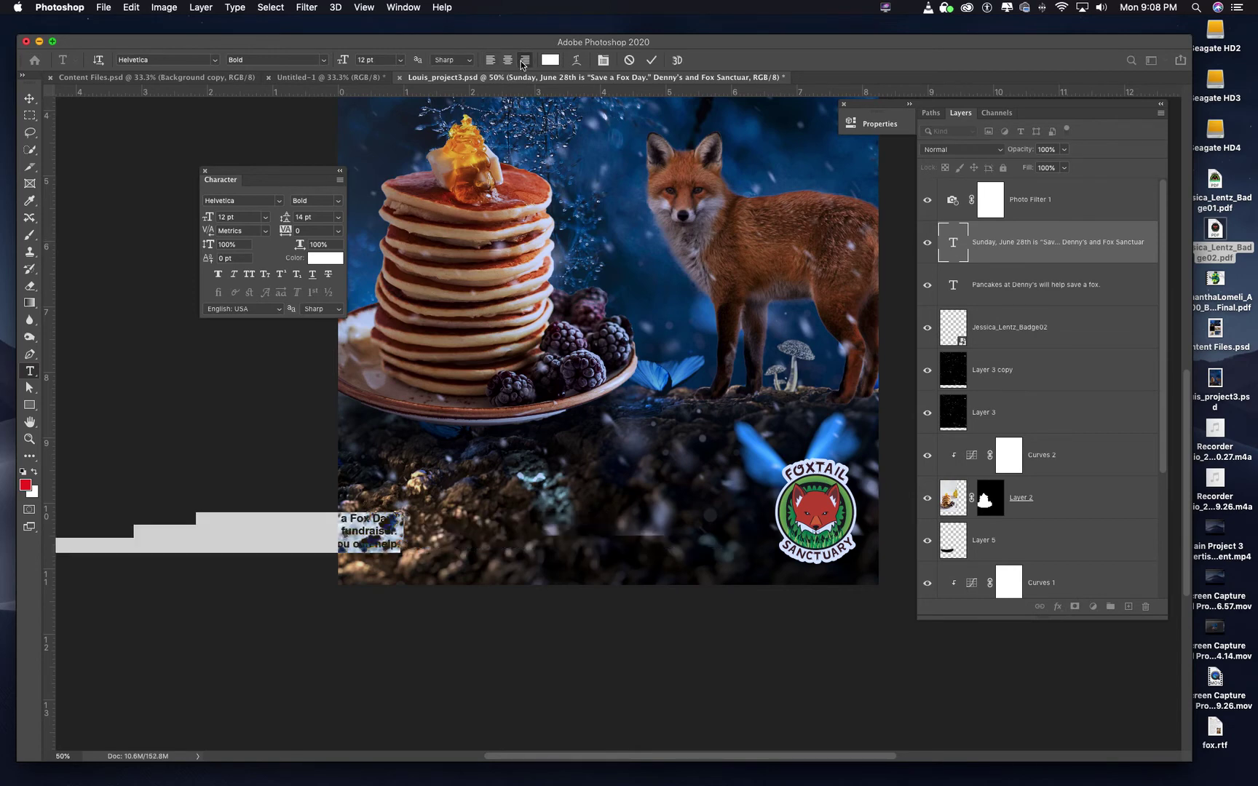
{"action": "left_click", "coordinate": [29, 99]}
{"action": "left_click_drag", "start_coordinate": [381, 548], "coordinate": [747, 539]}
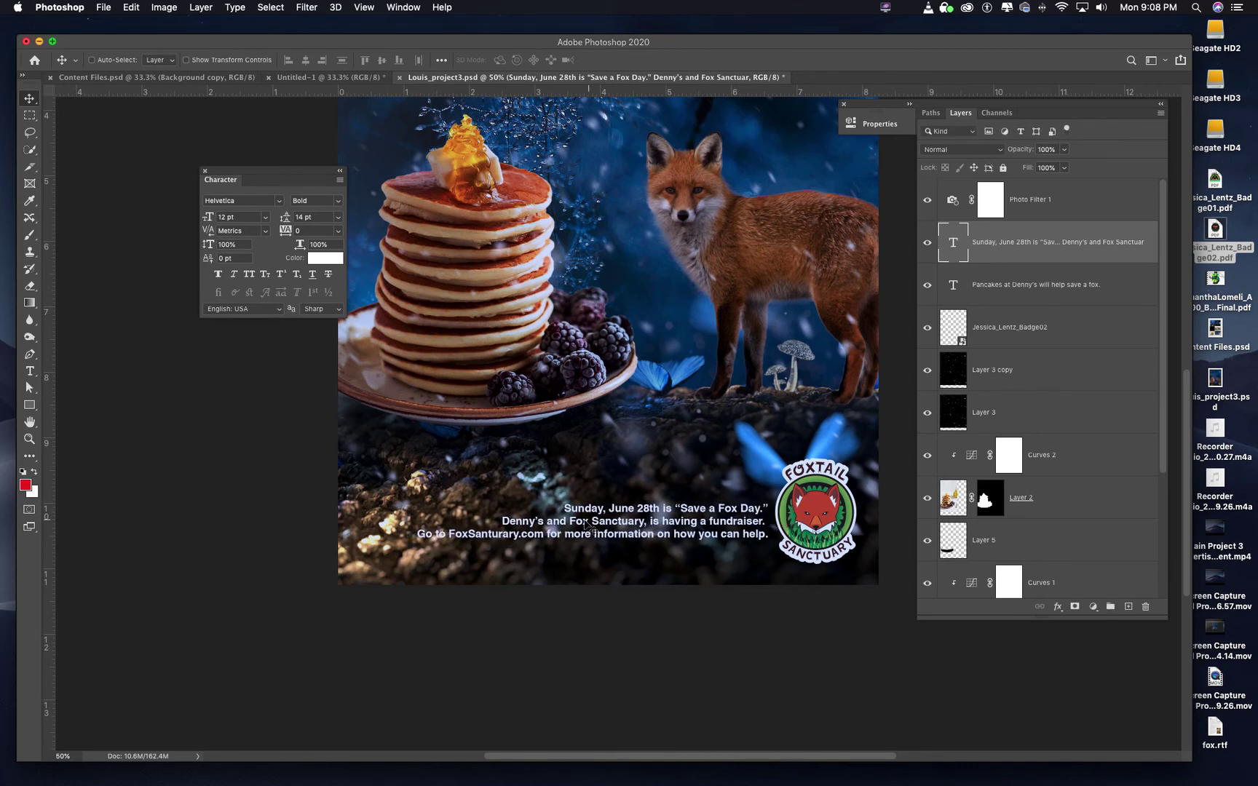
- Nudge the event text block slightly upward so it sits level with the middle of the badge
{"action": "key", "text": "shift+Up"}
{"action": "key", "text": "shift+Up"}
{"action": "key", "text": "shift+Up"}
{"action": "key", "text": "shift+Up"}
{"action": "key", "text": "shift+Up"}
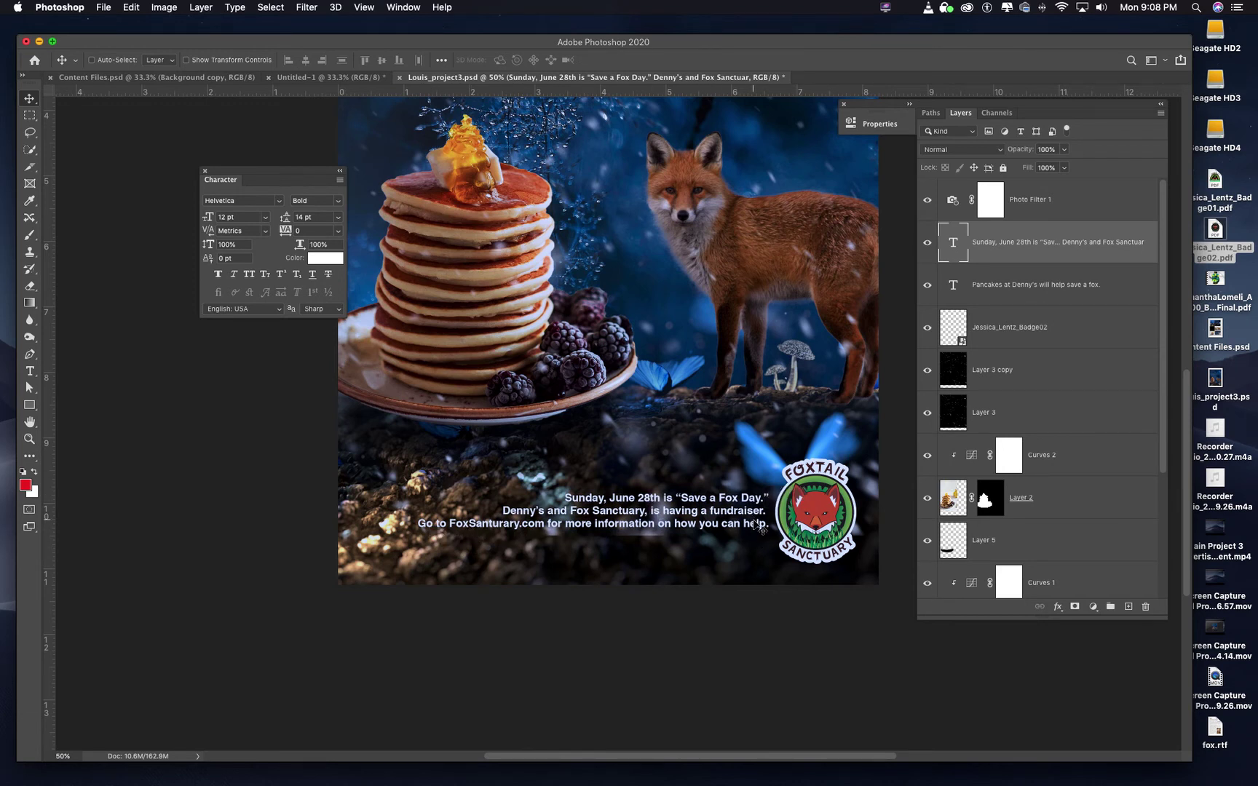
- Scale the fox badge down by roughly a third and move the event text right to close the gap beside it
{"action": "left_click", "coordinate": [29, 439]}
{"action": "key", "text": "alt"}
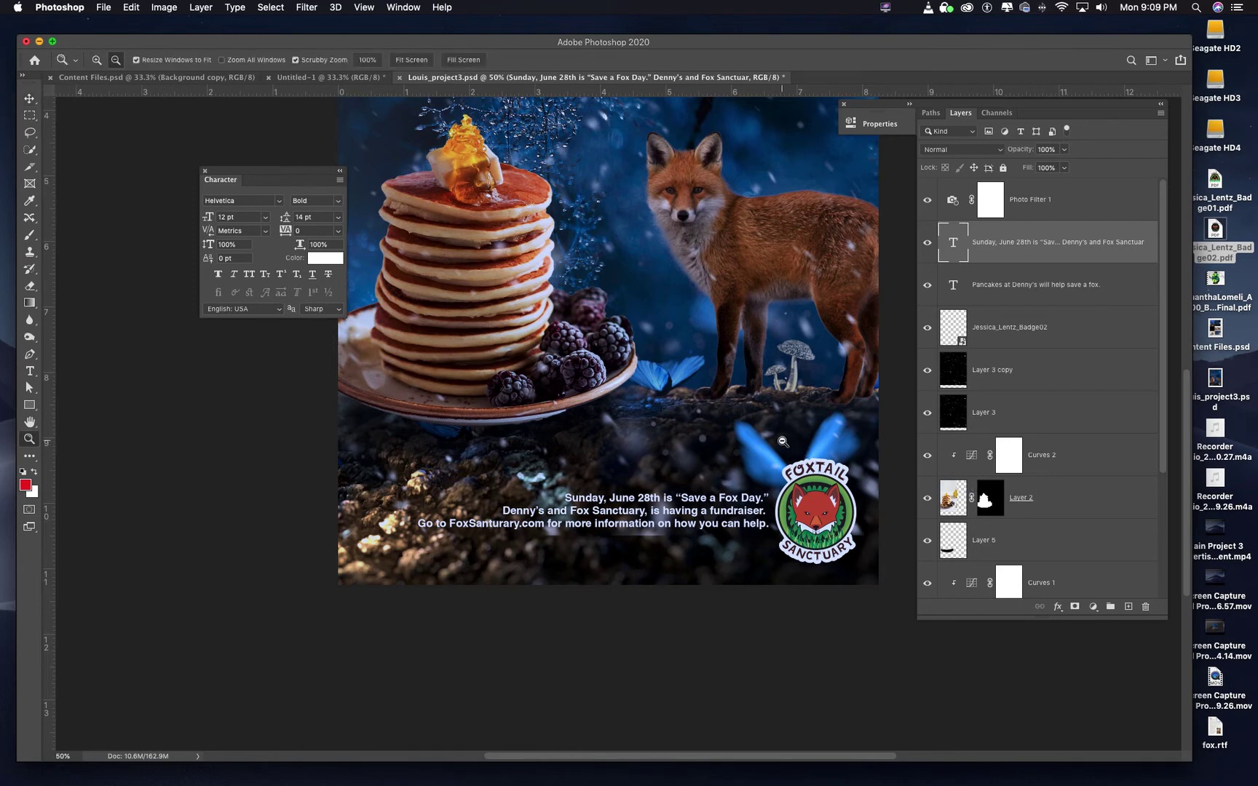
{"action": "left_click", "coordinate": [780, 440], "text": "alt"}
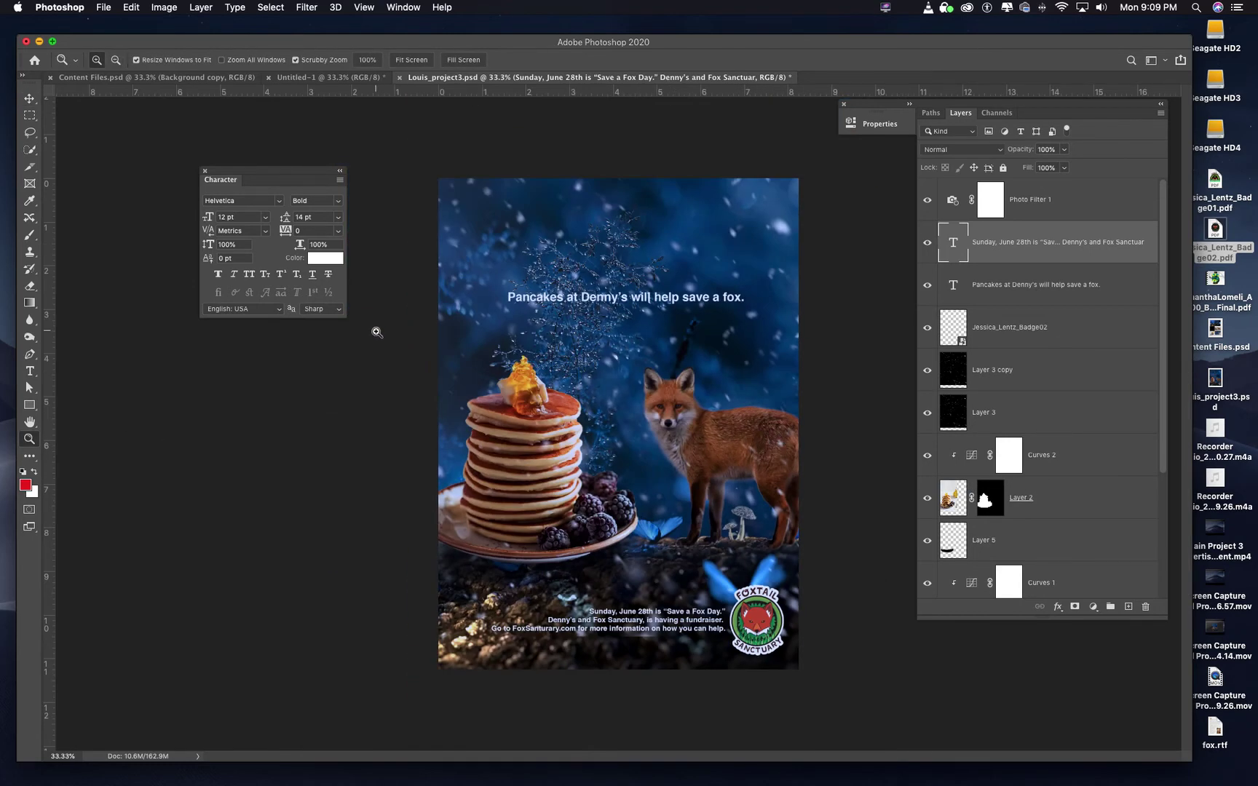
{"action": "left_click", "coordinate": [28, 100]}
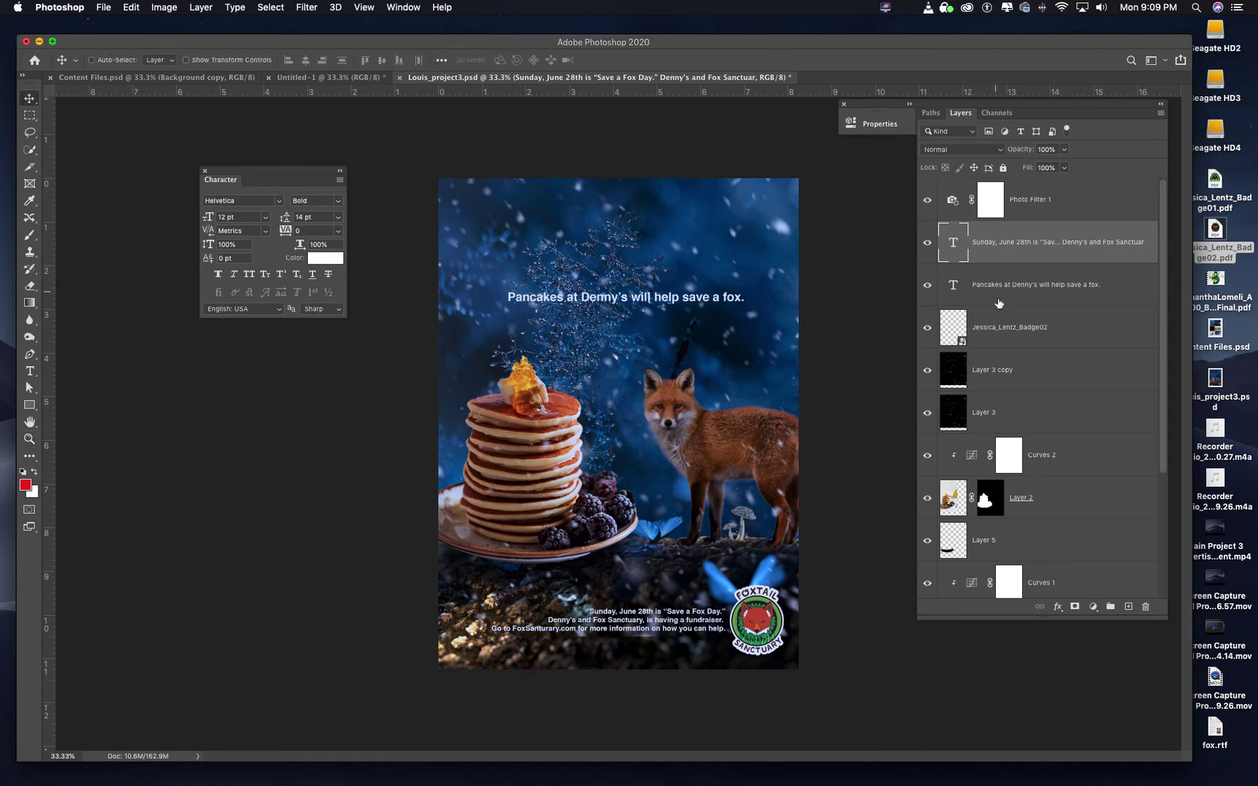
{"action": "left_click", "coordinate": [969, 327]}
{"action": "left_click", "coordinate": [135, 7]}
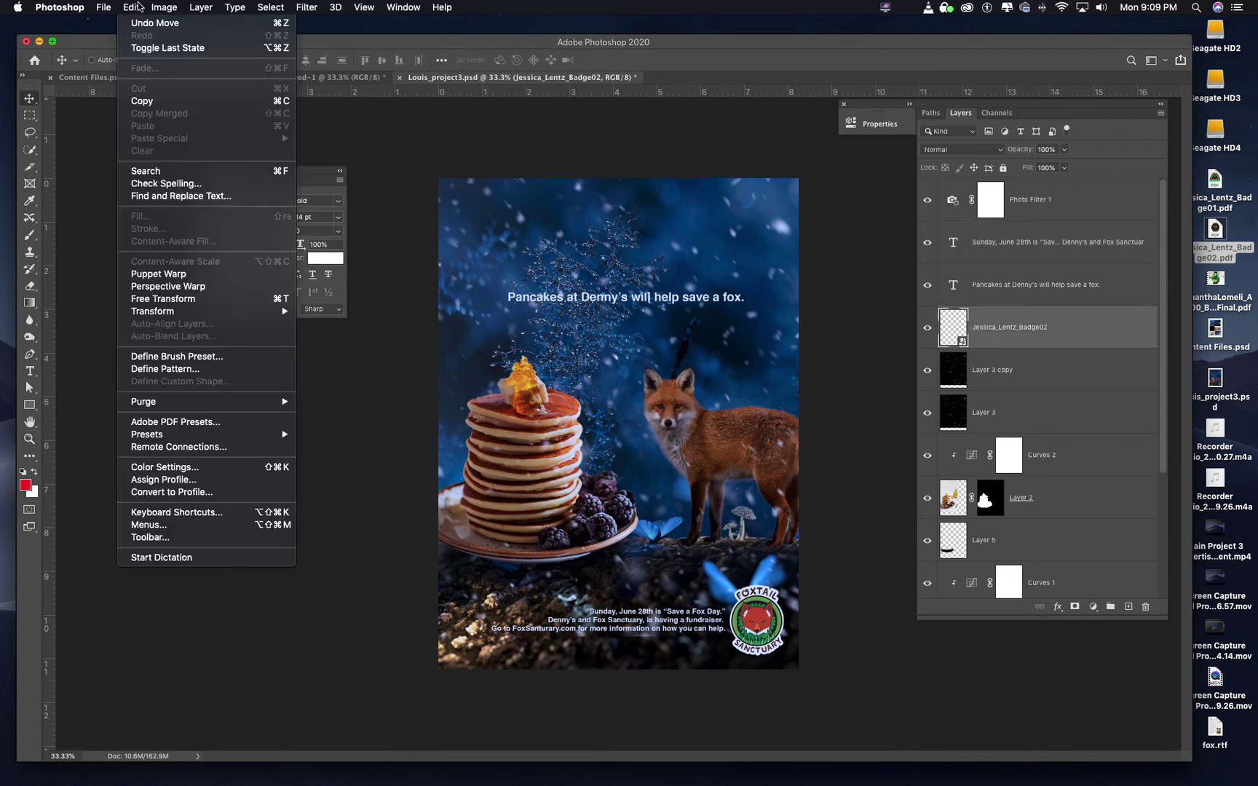
{"action": "mouse_move", "coordinate": [198, 314]}
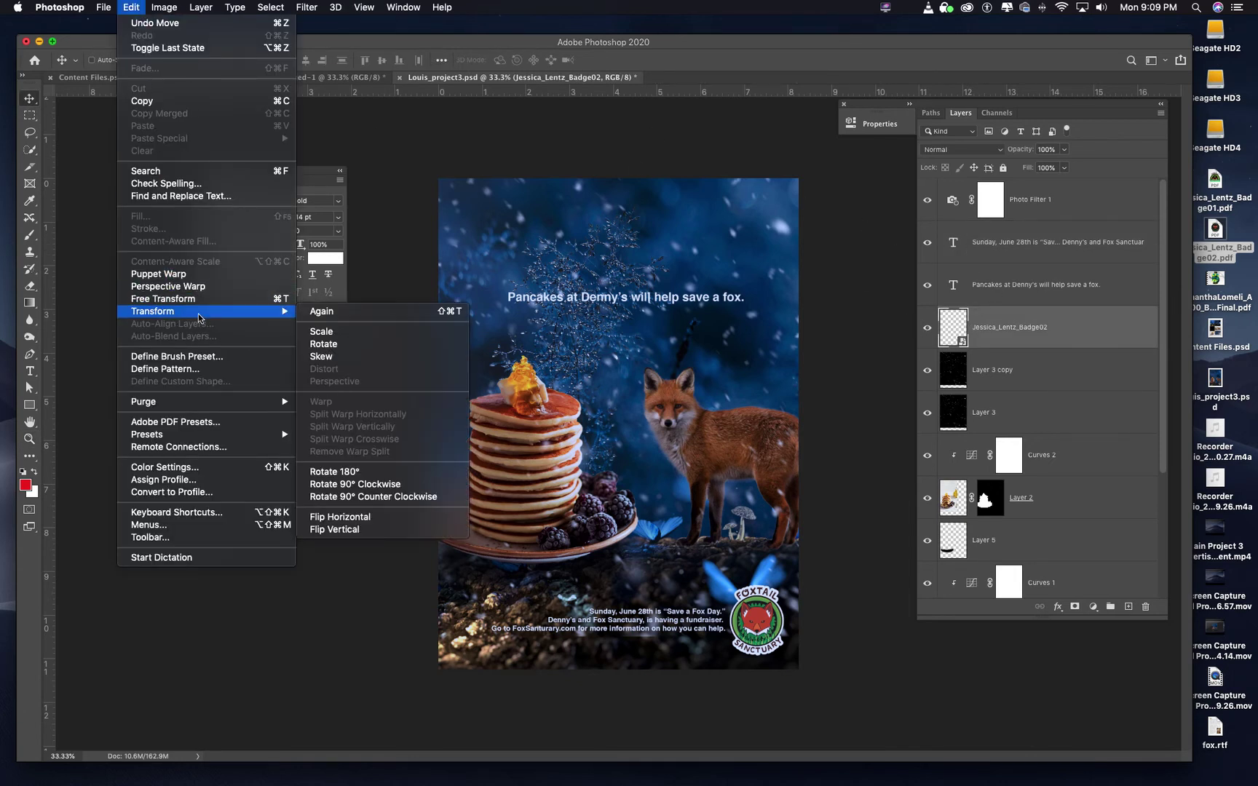
{"action": "left_click", "coordinate": [320, 332]}
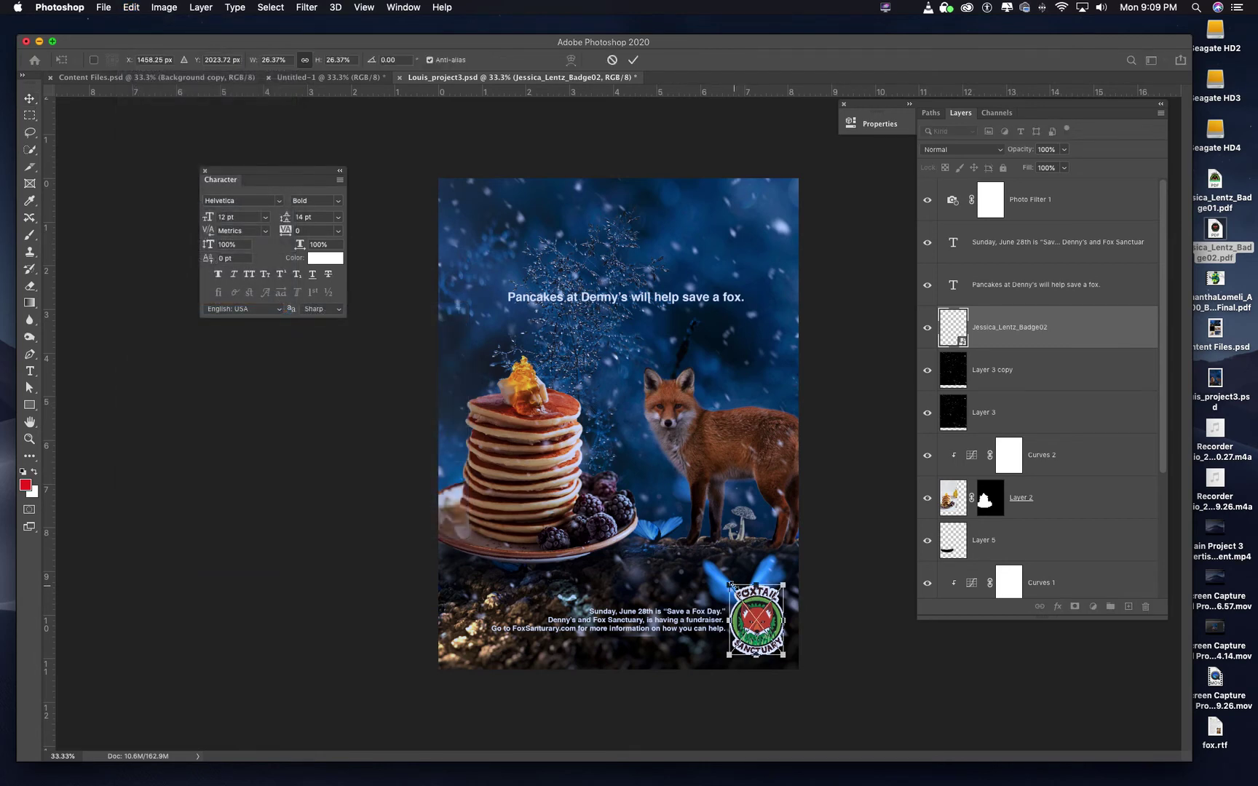
{"action": "left_click_drag", "start_coordinate": [730, 584], "coordinate": [768, 604]}
{"action": "key", "text": "Return"}
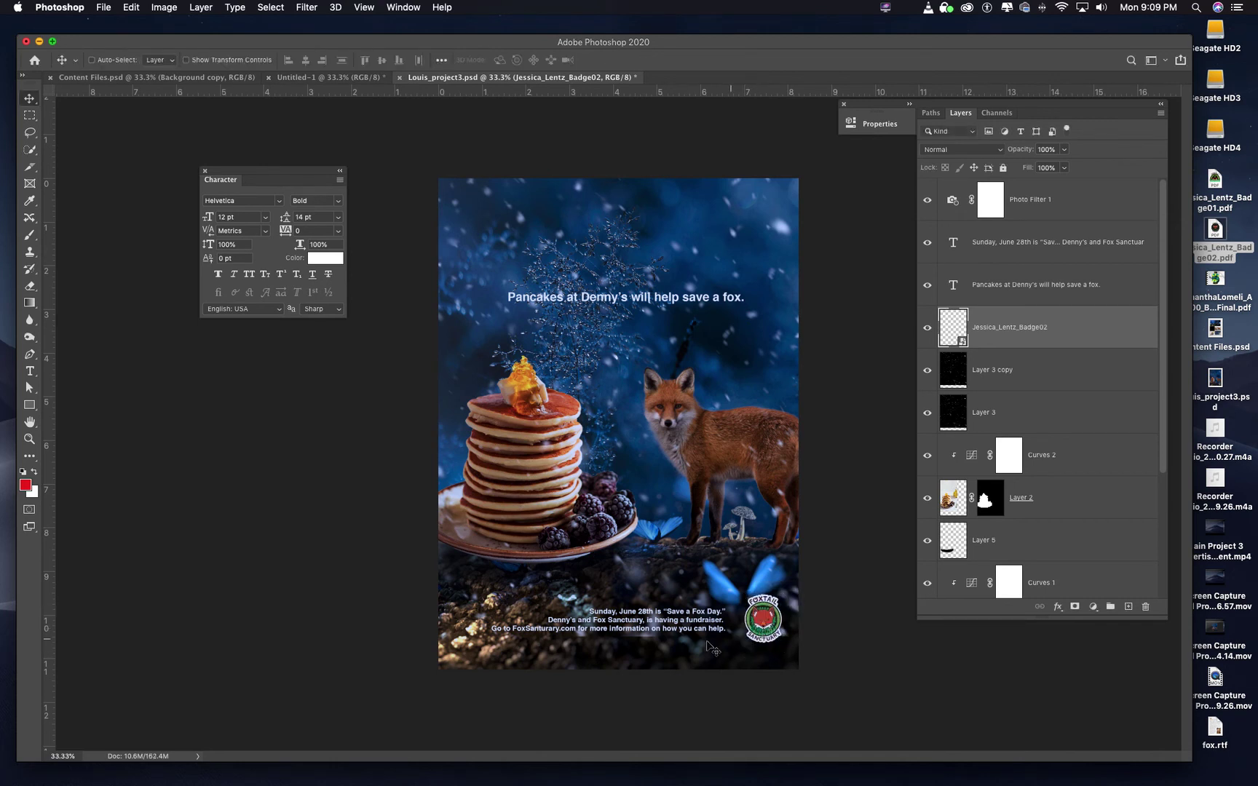
{"action": "left_click", "coordinate": [954, 247]}
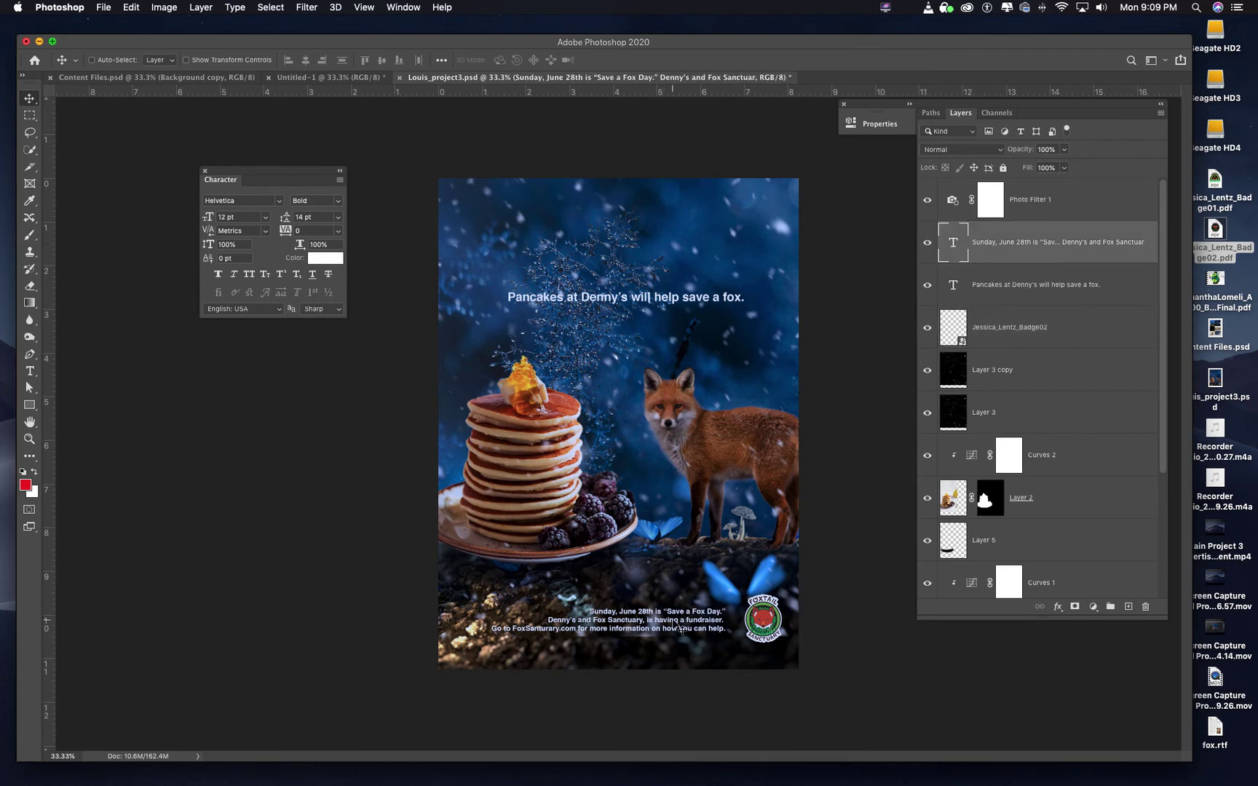
{"action": "left_click_drag", "start_coordinate": [674, 623], "coordinate": [689, 623]}
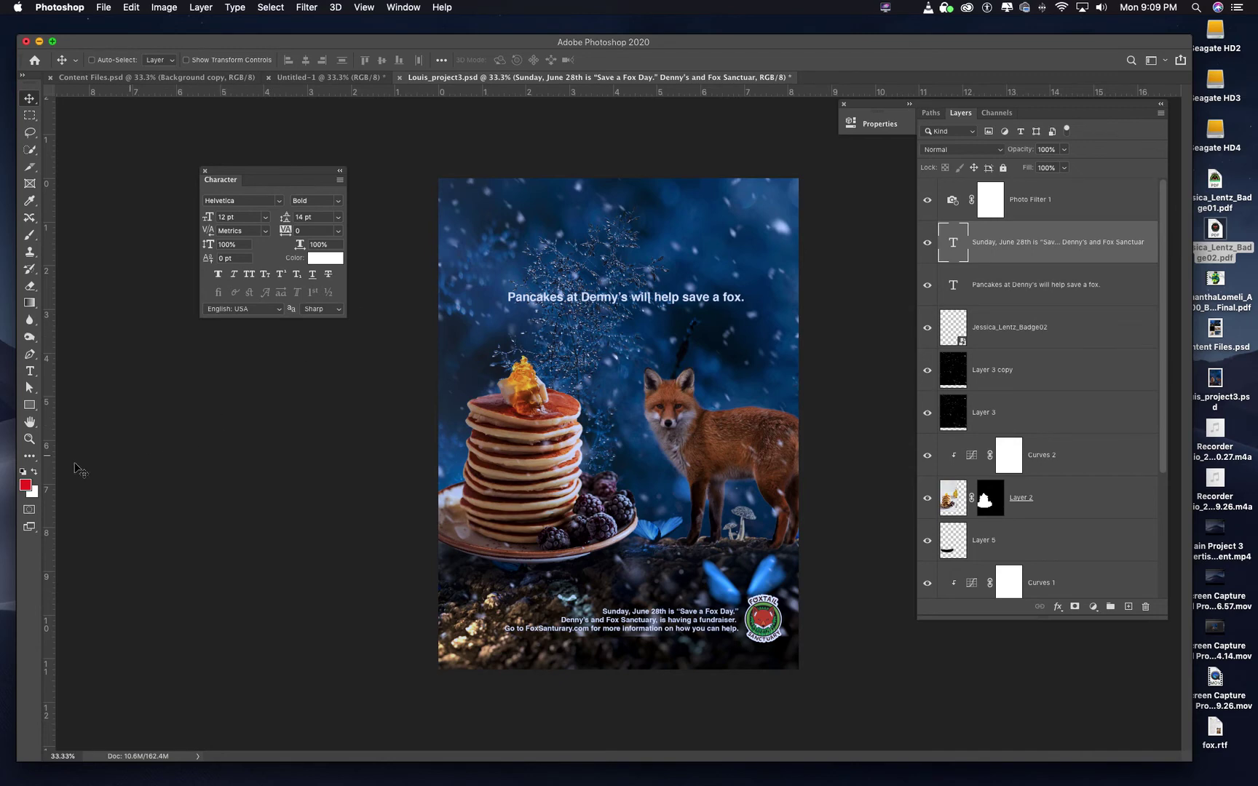
{"action": "left_click", "coordinate": [29, 439]}
{"action": "left_click", "coordinate": [668, 287]}
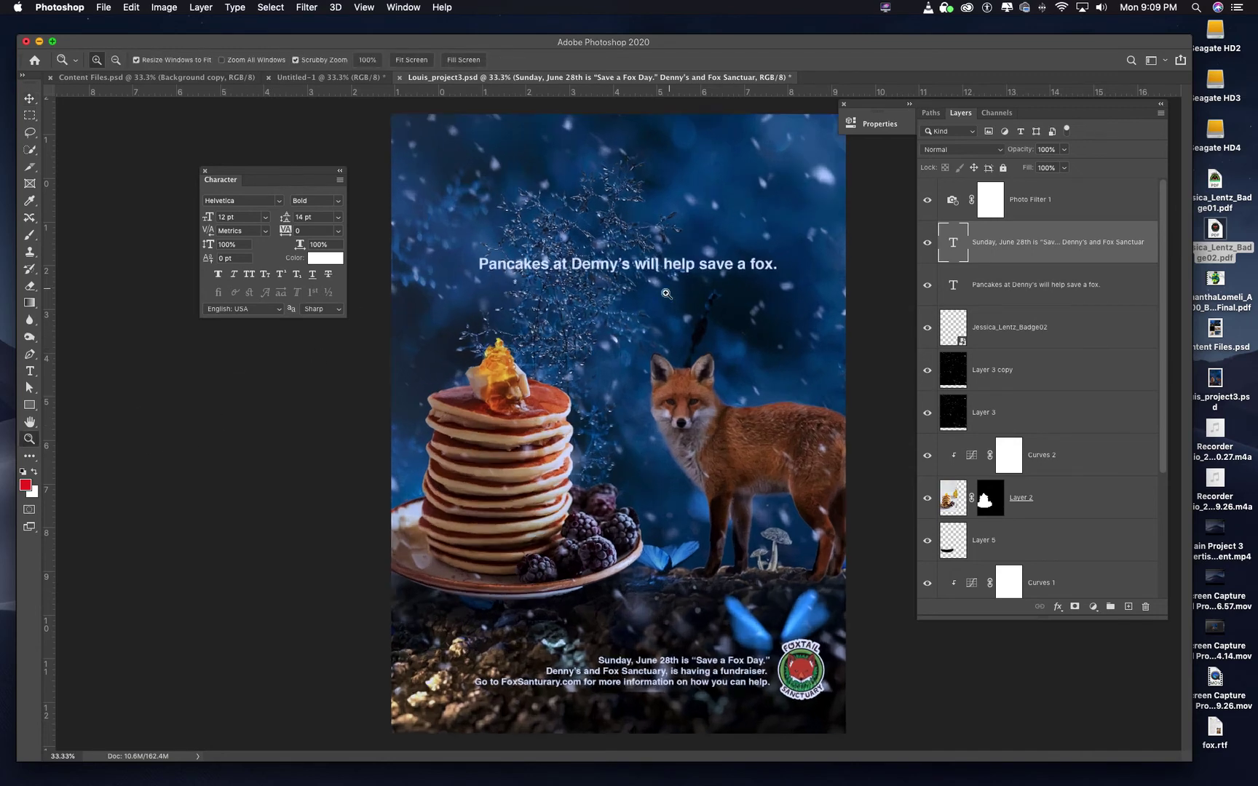
{"action": "left_click", "coordinate": [592, 316]}
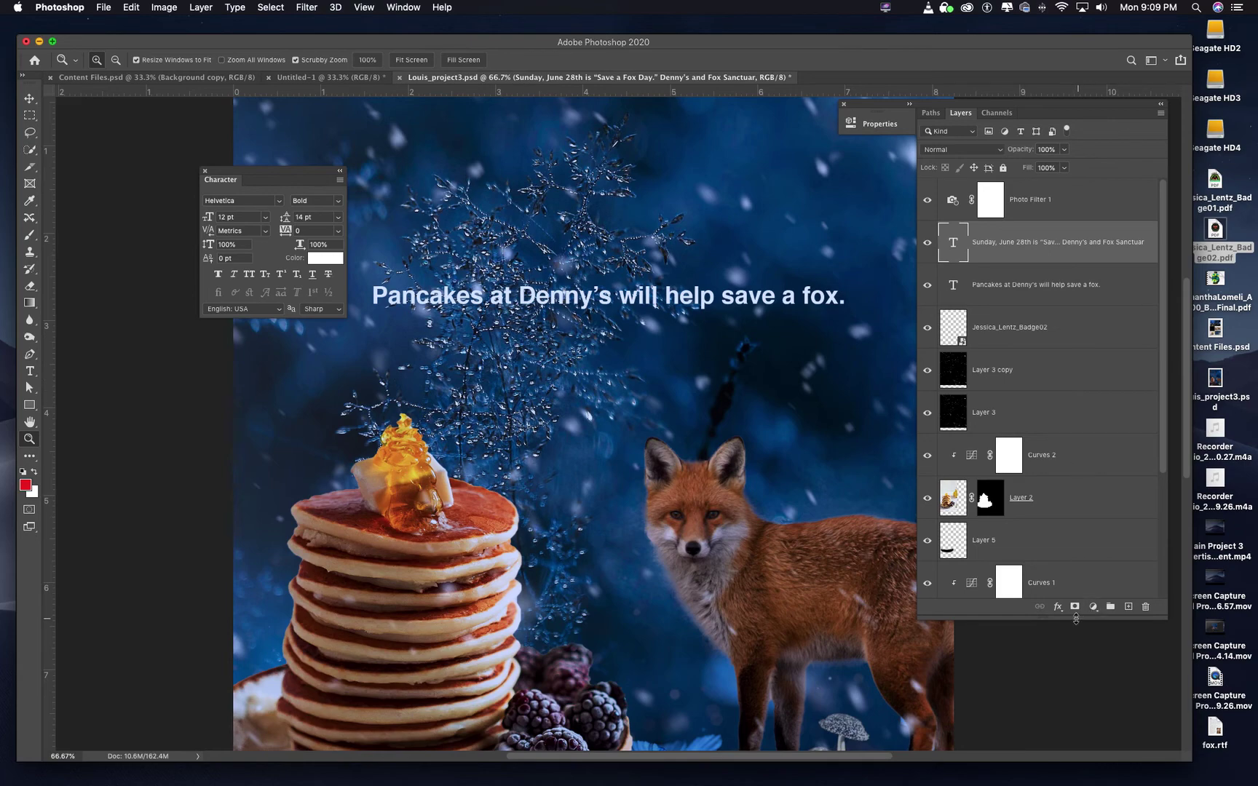
{"action": "key", "text": "alt"}
{"action": "left_click", "coordinate": [1056, 605]}
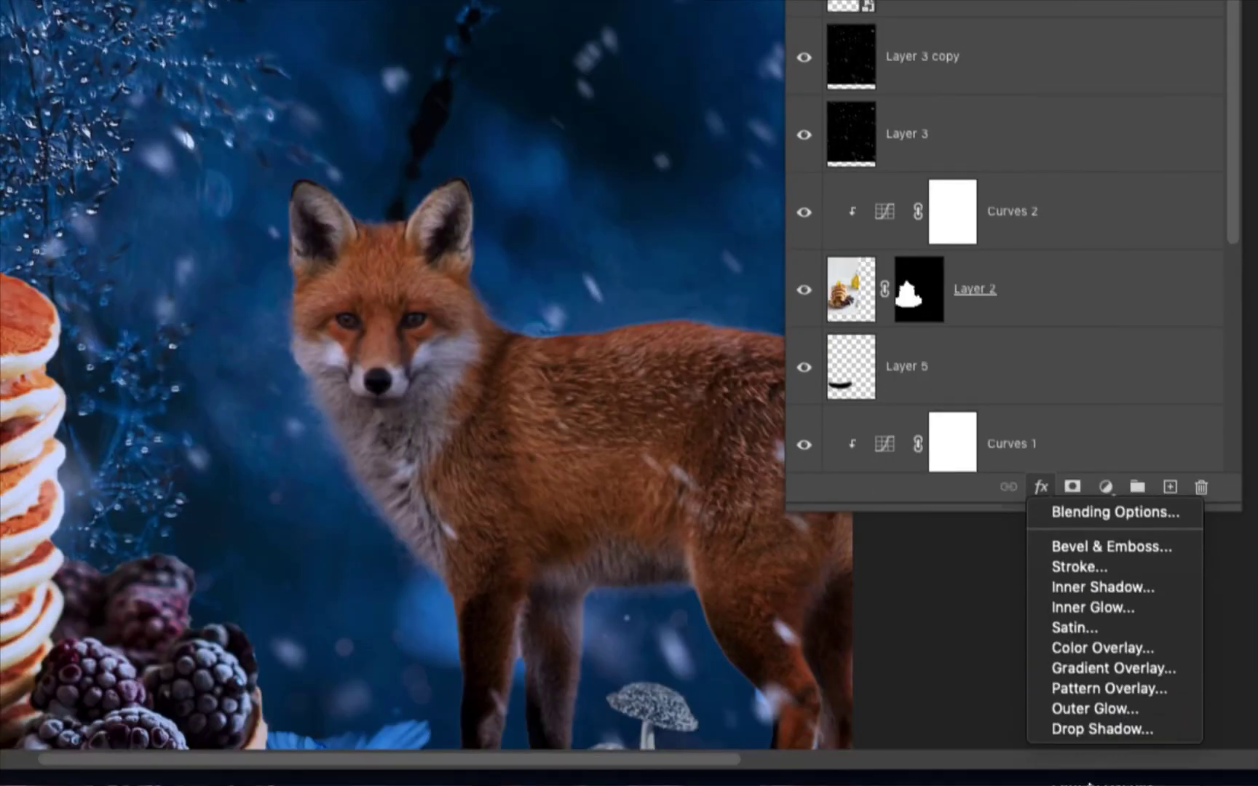
{"action": "left_click", "coordinate": [1082, 726]}
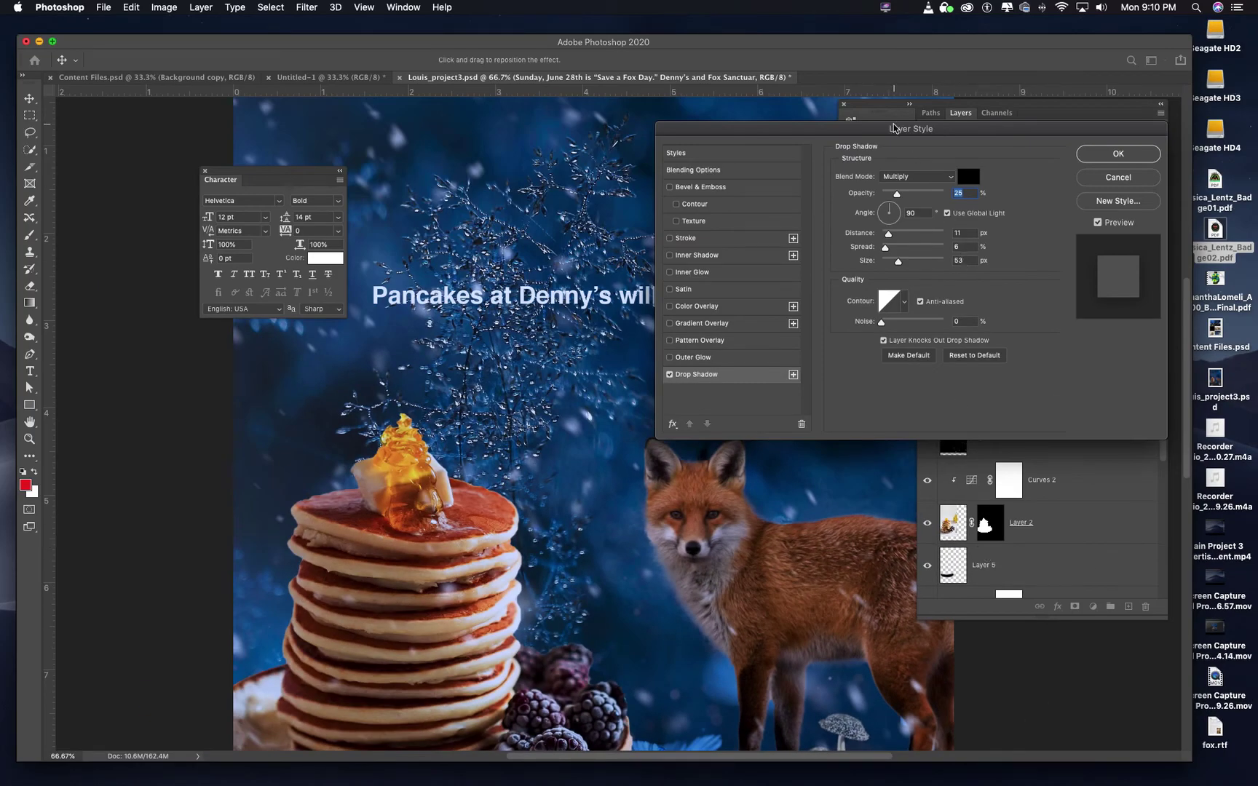
{"action": "left_click_drag", "start_coordinate": [901, 120], "coordinate": [632, 304]}
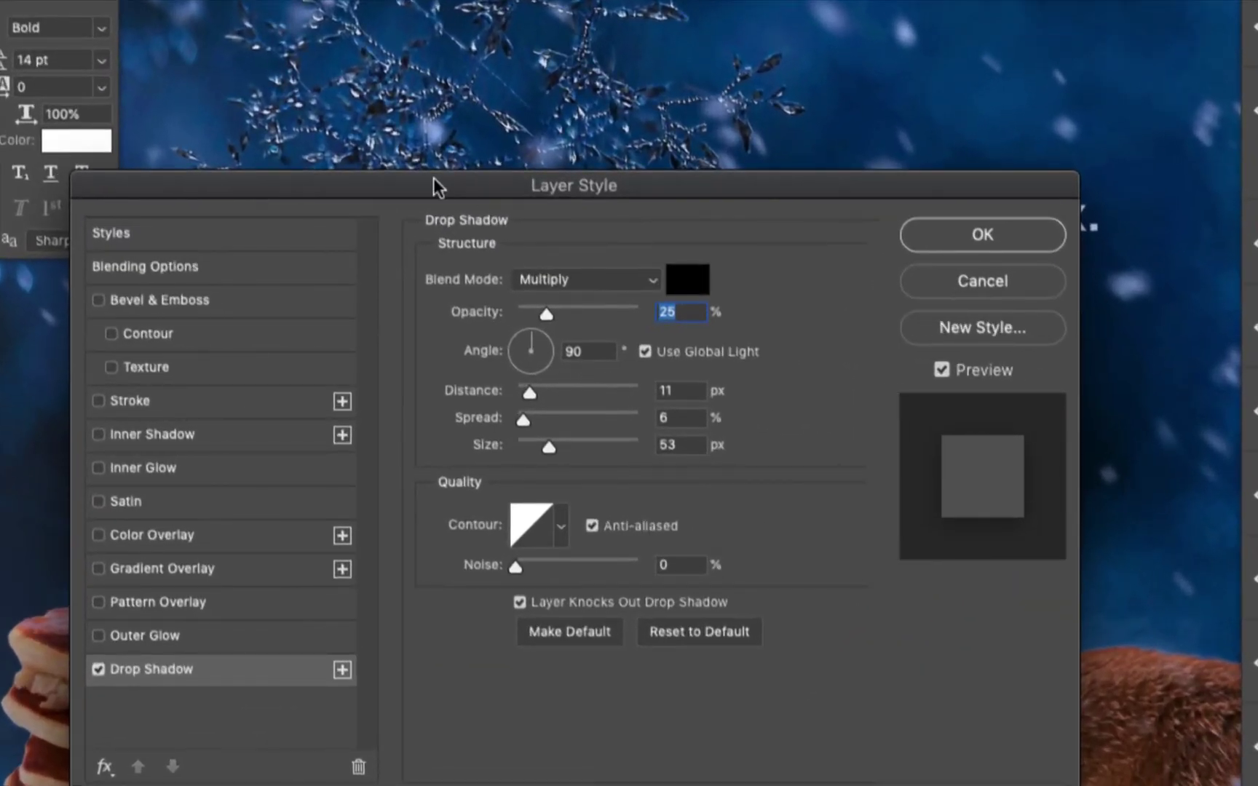
{"action": "left_click_drag", "start_coordinate": [433, 179], "coordinate": [489, 134]}
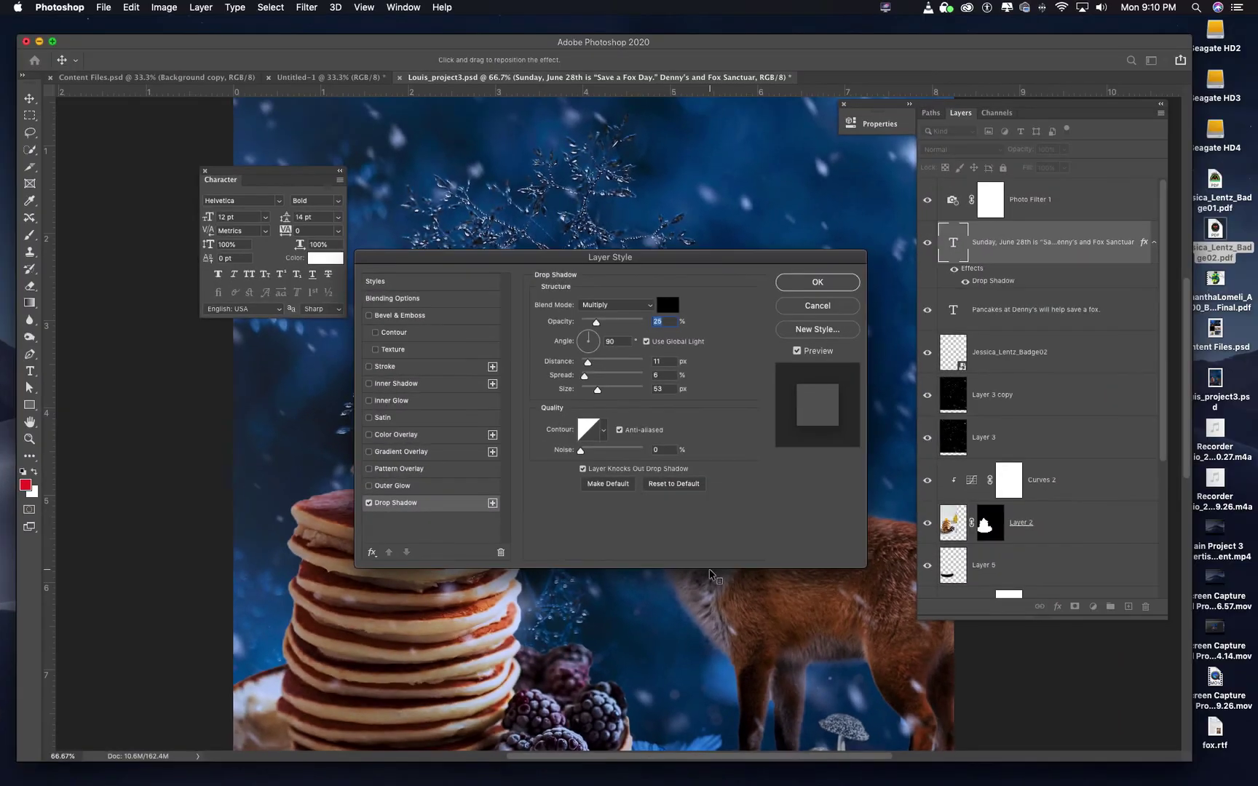
{"action": "left_click_drag", "start_coordinate": [629, 262], "coordinate": [655, 379]}
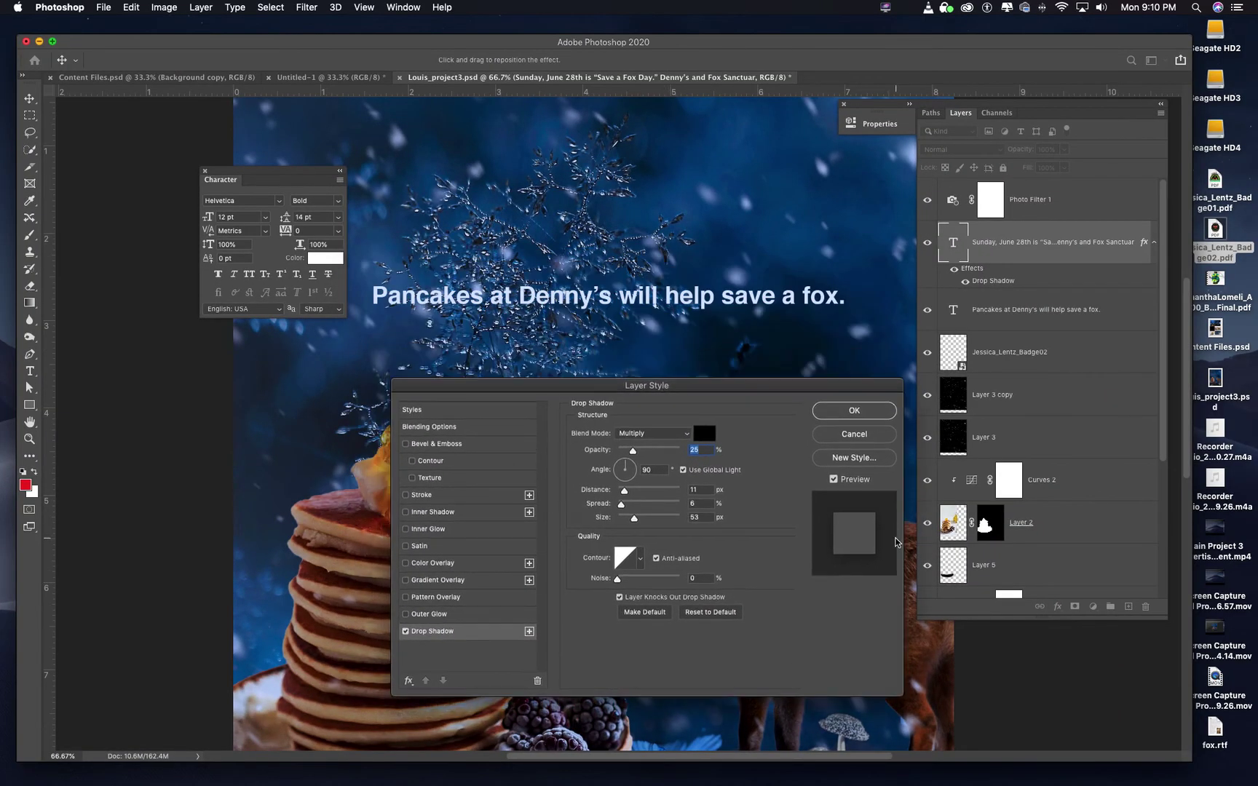
{"action": "left_click", "coordinate": [855, 433]}
{"action": "key", "text": "super+z"}
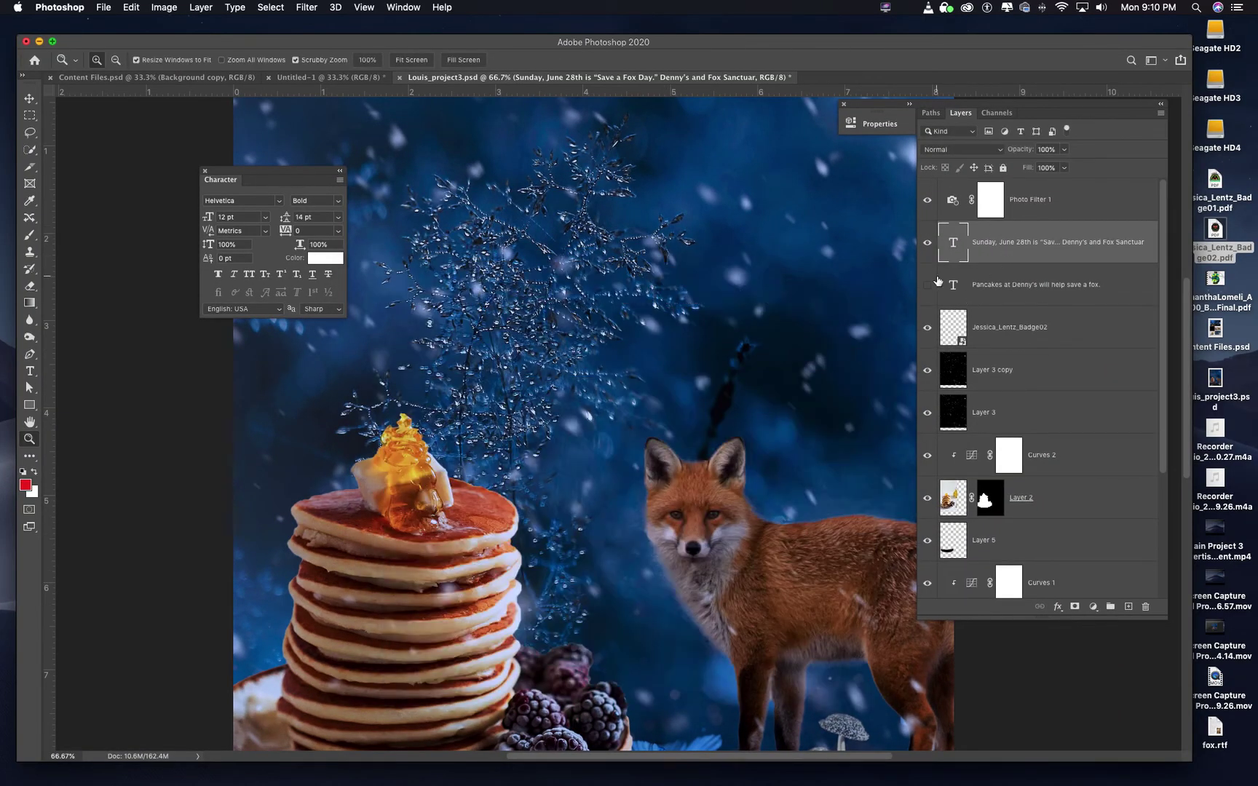
{"action": "key", "text": "super+shift+z"}
- Add a drop shadow to the pancakes headline at 68% opacity, trying sizes of 9, 32 and 0 px before settling on 18 px
{"action": "left_click", "coordinate": [951, 286]}
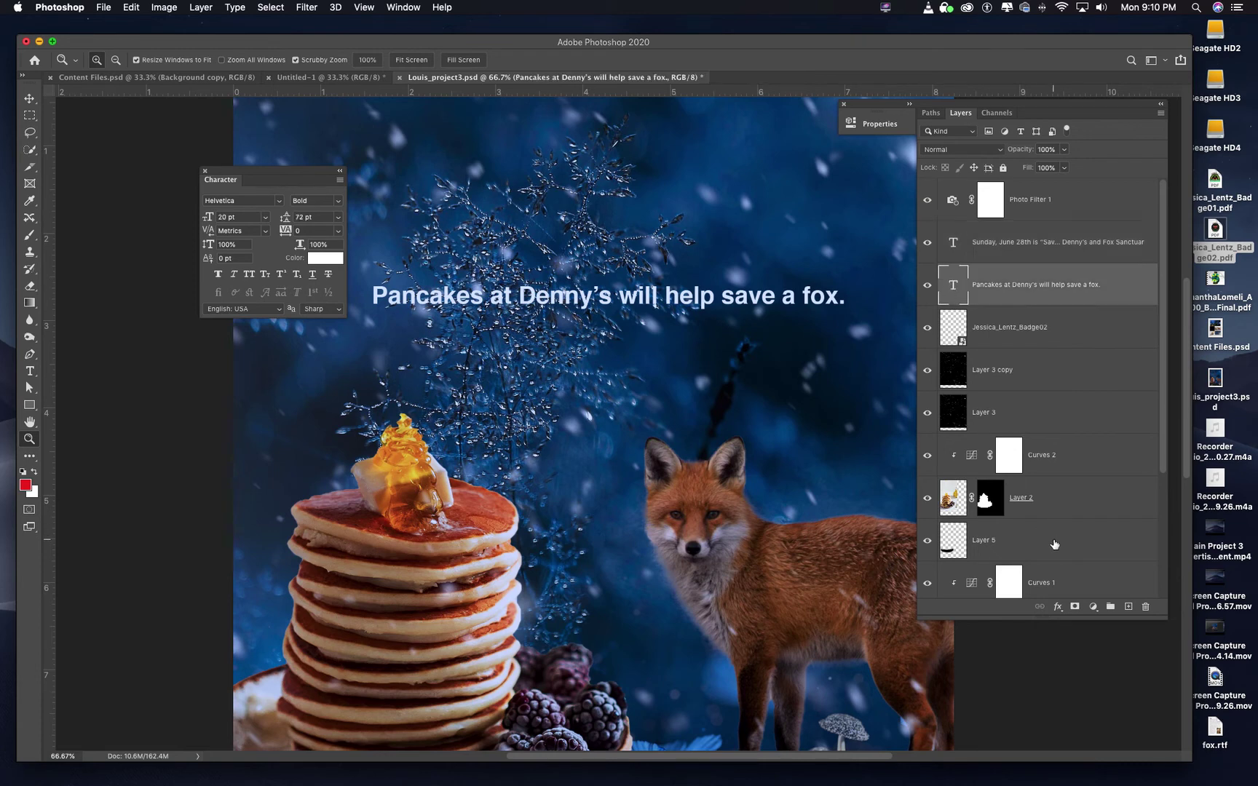
{"action": "left_click", "coordinate": [1057, 607]}
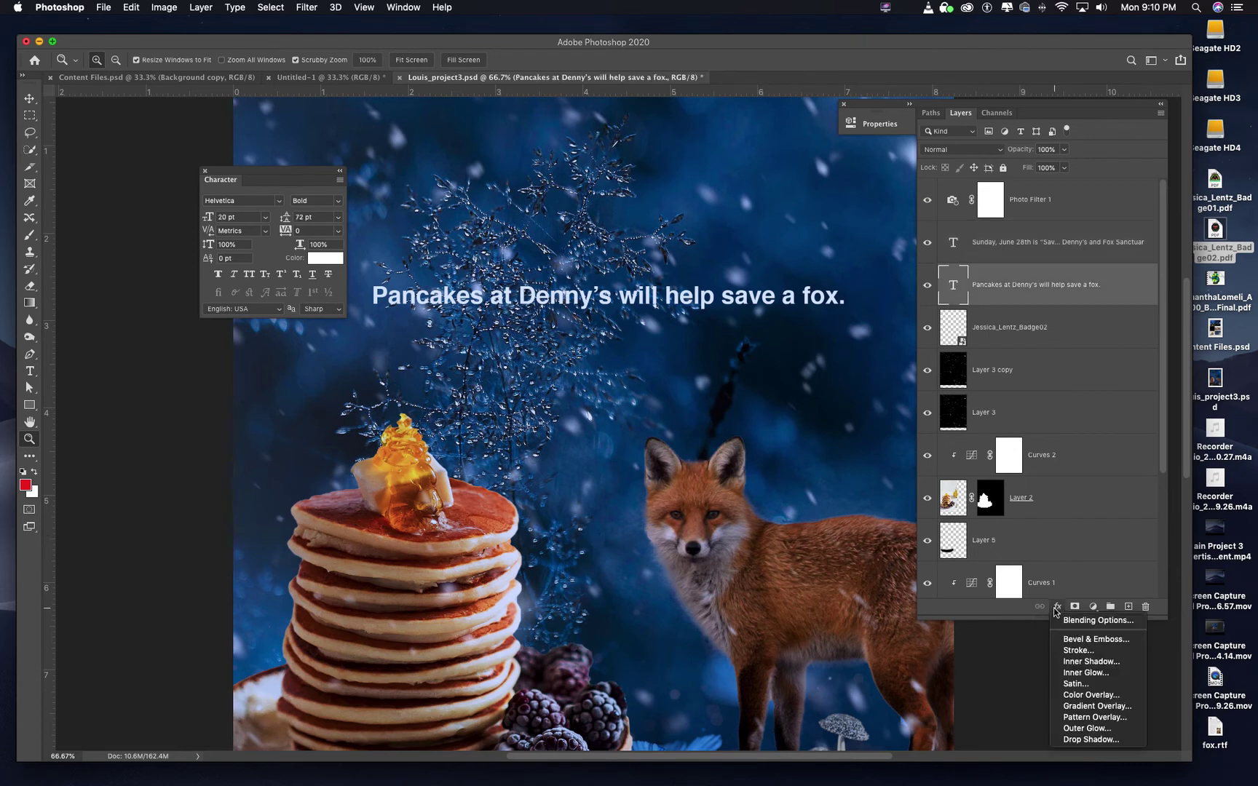
{"action": "left_click", "coordinate": [1091, 740]}
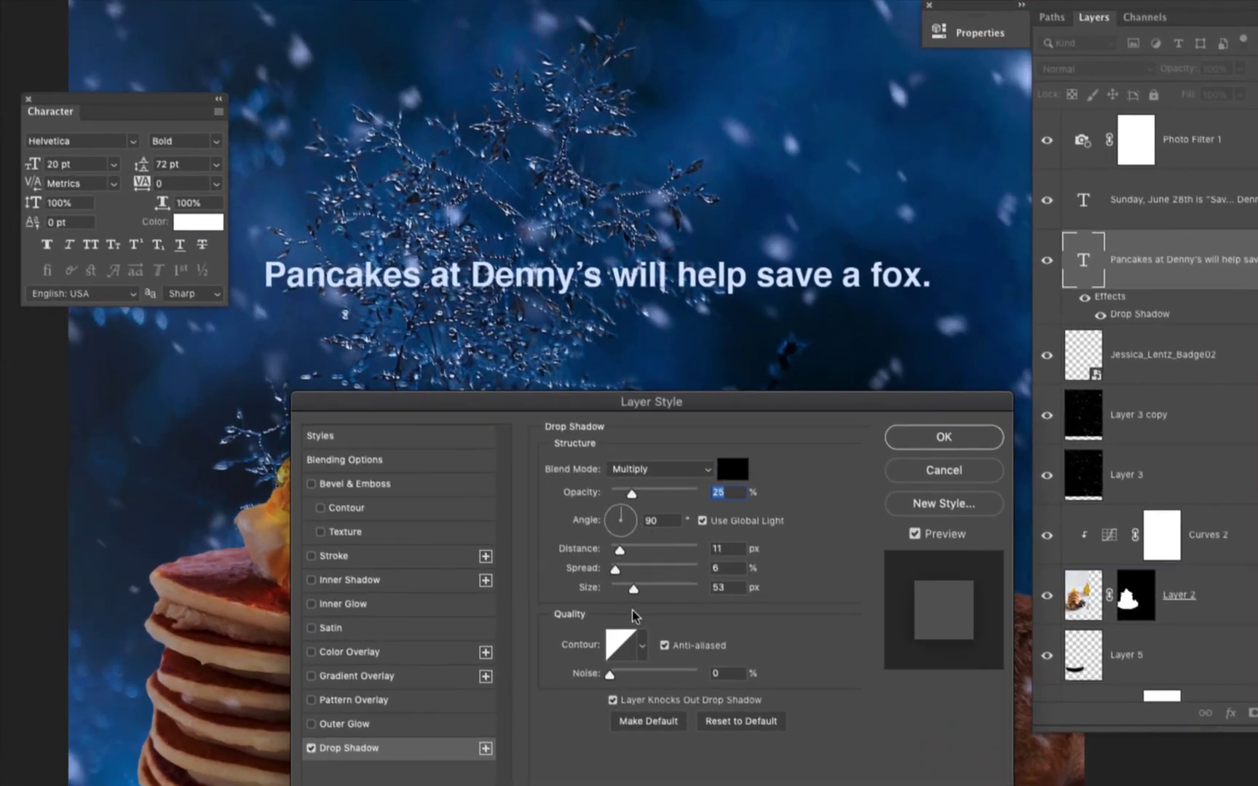
{"action": "left_click_drag", "start_coordinate": [632, 494], "coordinate": [669, 497]}
{"action": "left_click_drag", "start_coordinate": [632, 590], "coordinate": [618, 593]}
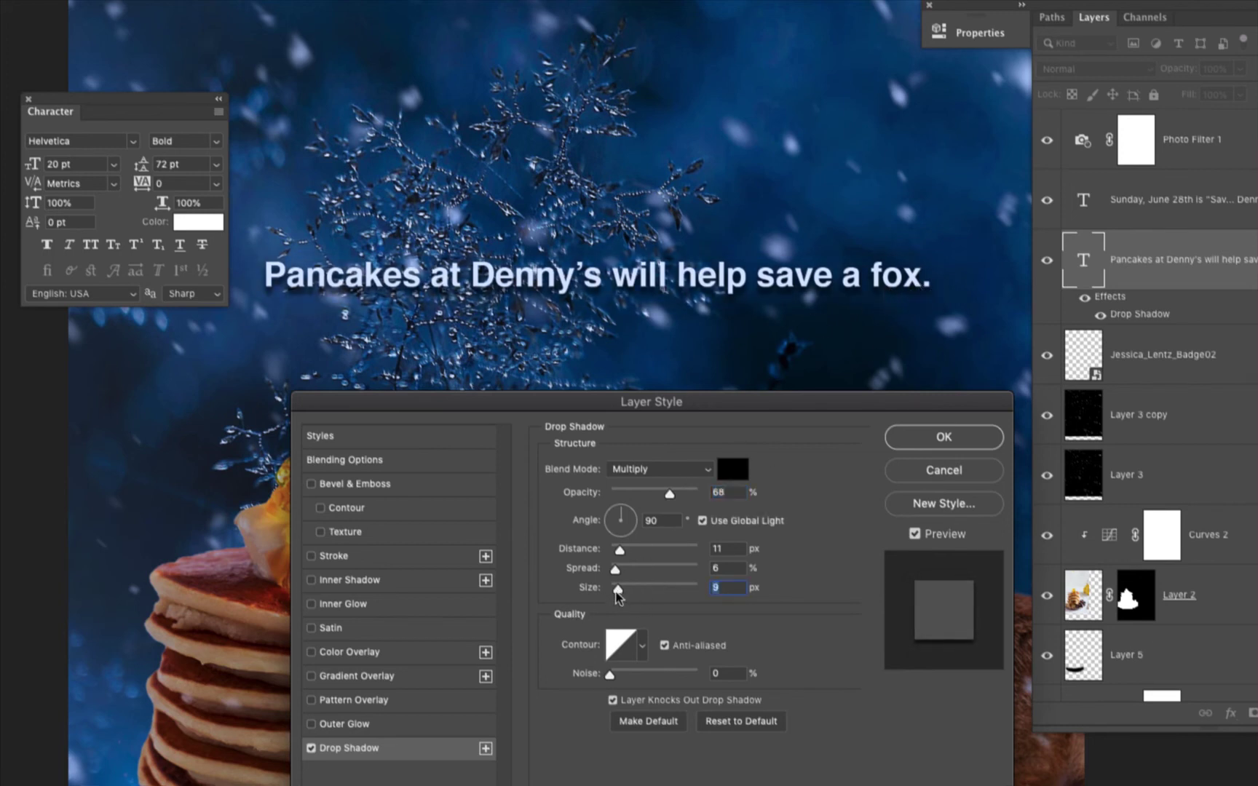
{"action": "left_click_drag", "start_coordinate": [616, 590], "coordinate": [627, 592]}
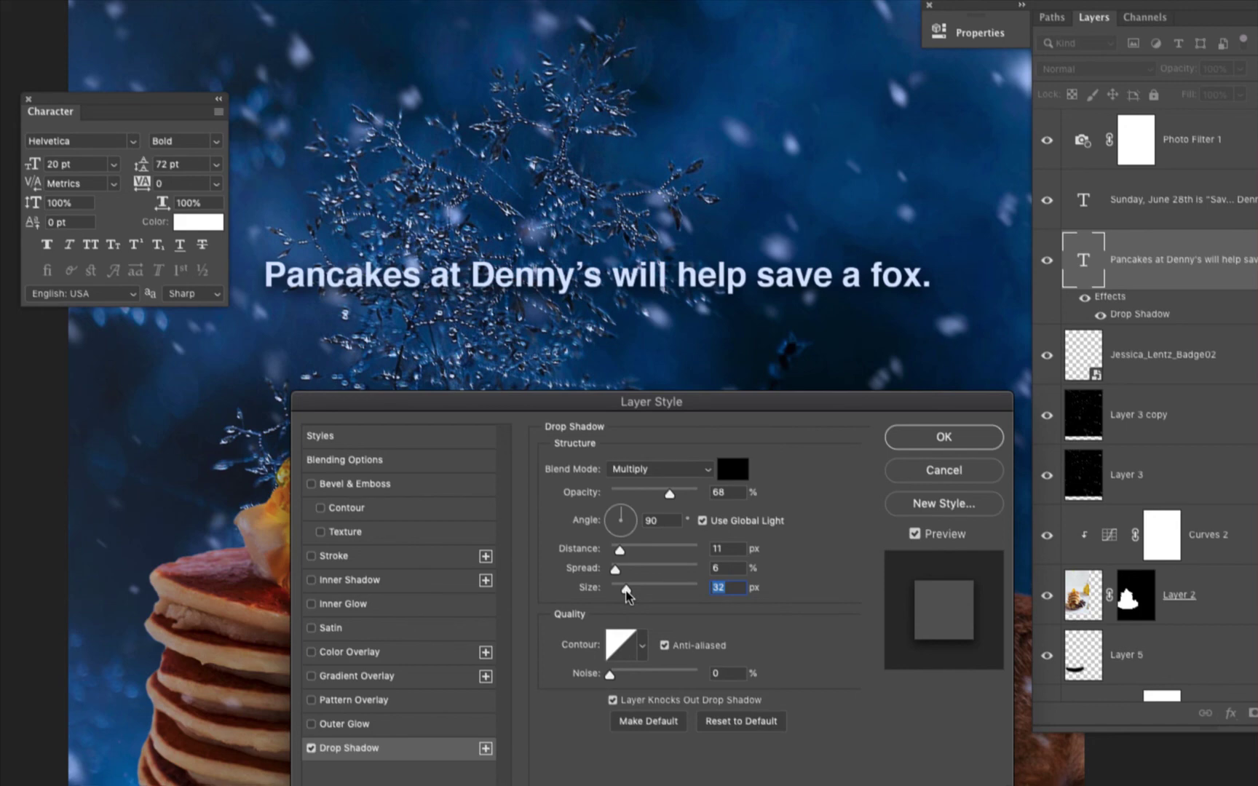
{"action": "left_click_drag", "start_coordinate": [626, 593], "coordinate": [603, 594]}
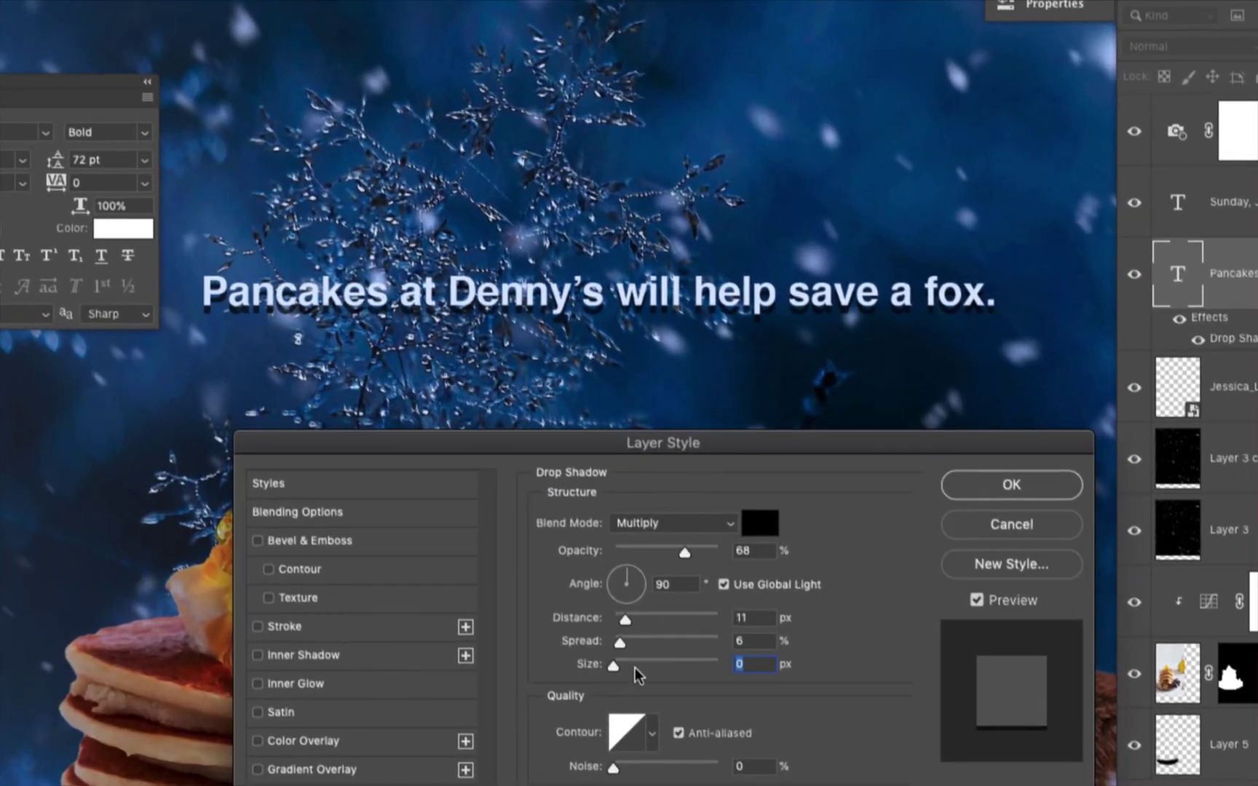
{"action": "left_click_drag", "start_coordinate": [615, 667], "coordinate": [629, 673]}
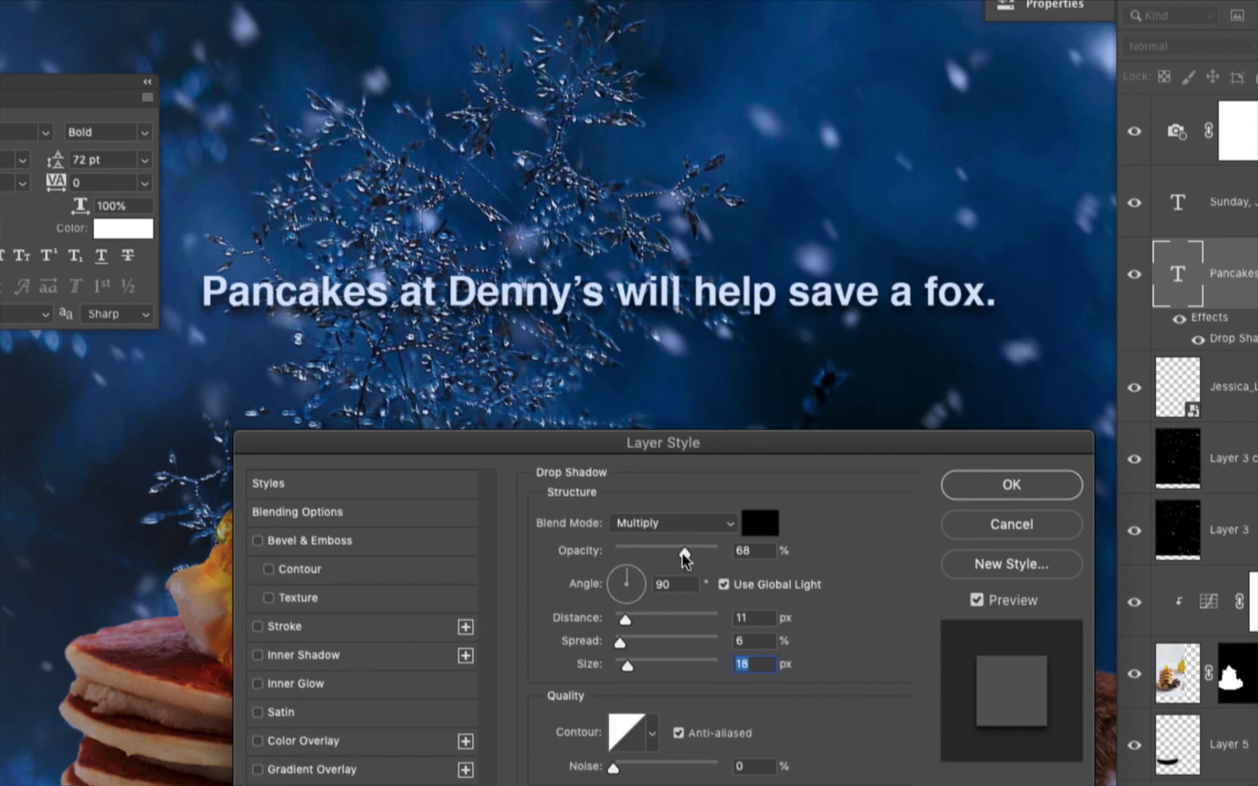
- Try 88% opacity for the headline's shadow, settle on 70%, compare the effect off and on, and apply it
{"action": "mouse_move", "coordinate": [682, 553]}
{"action": "left_mouse_down"}
{"action": "mouse_move", "coordinate": [658, 556]}
{"action": "mouse_move", "coordinate": [698, 549]}
{"action": "left_mouse_up"}
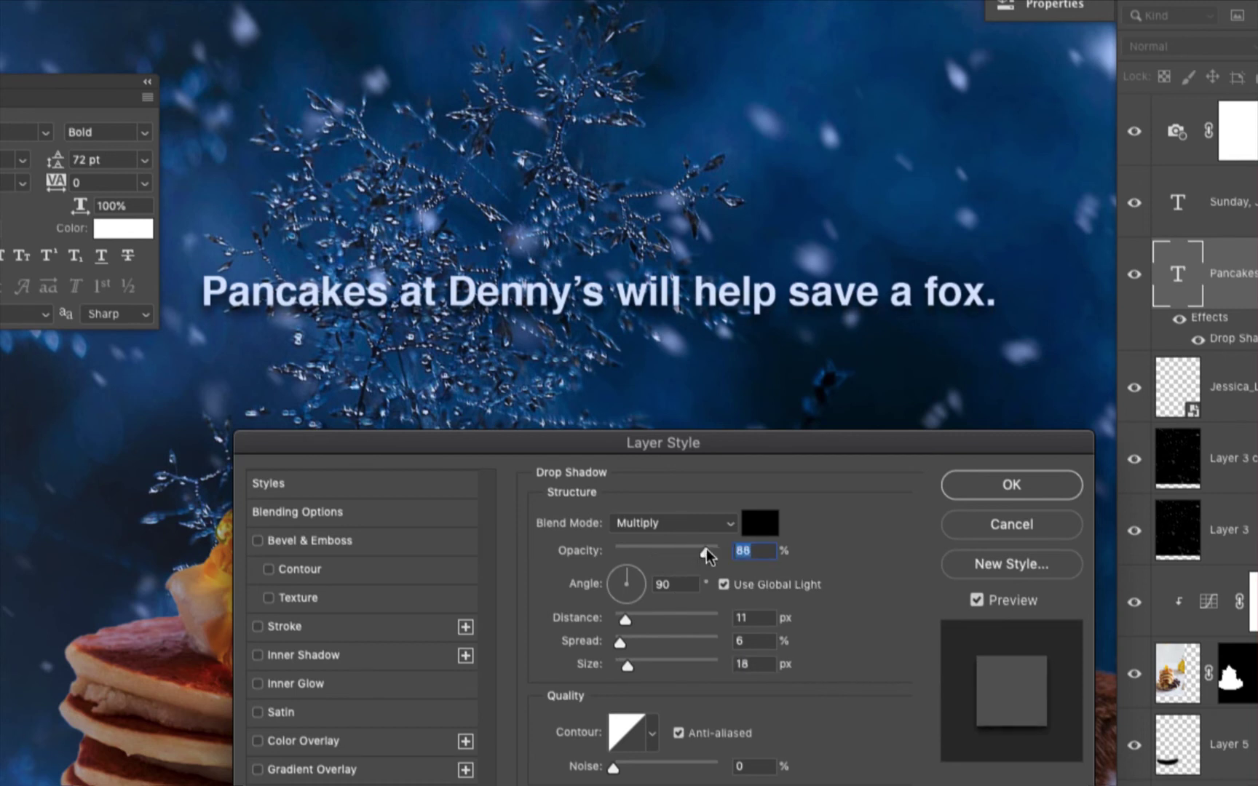
{"action": "left_click_drag", "start_coordinate": [714, 547], "coordinate": [689, 547]}
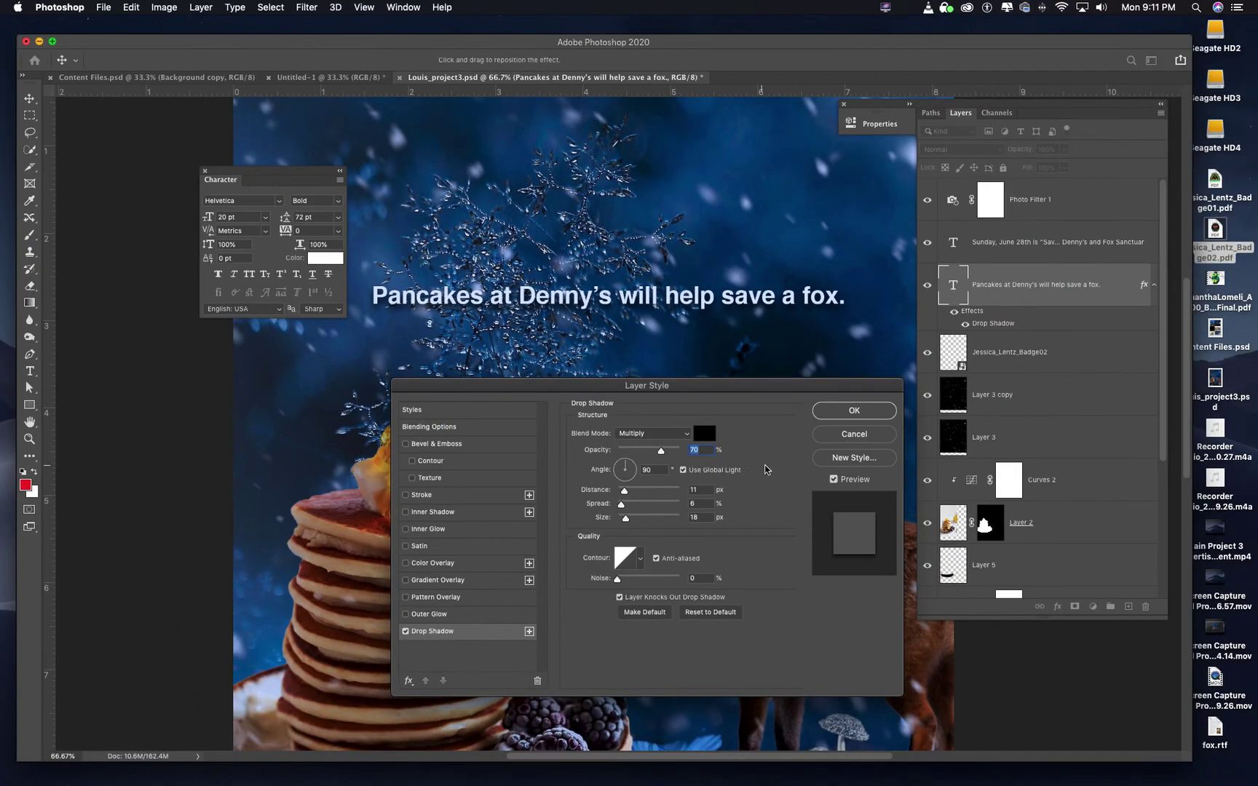
{"action": "left_click", "coordinate": [833, 479]}
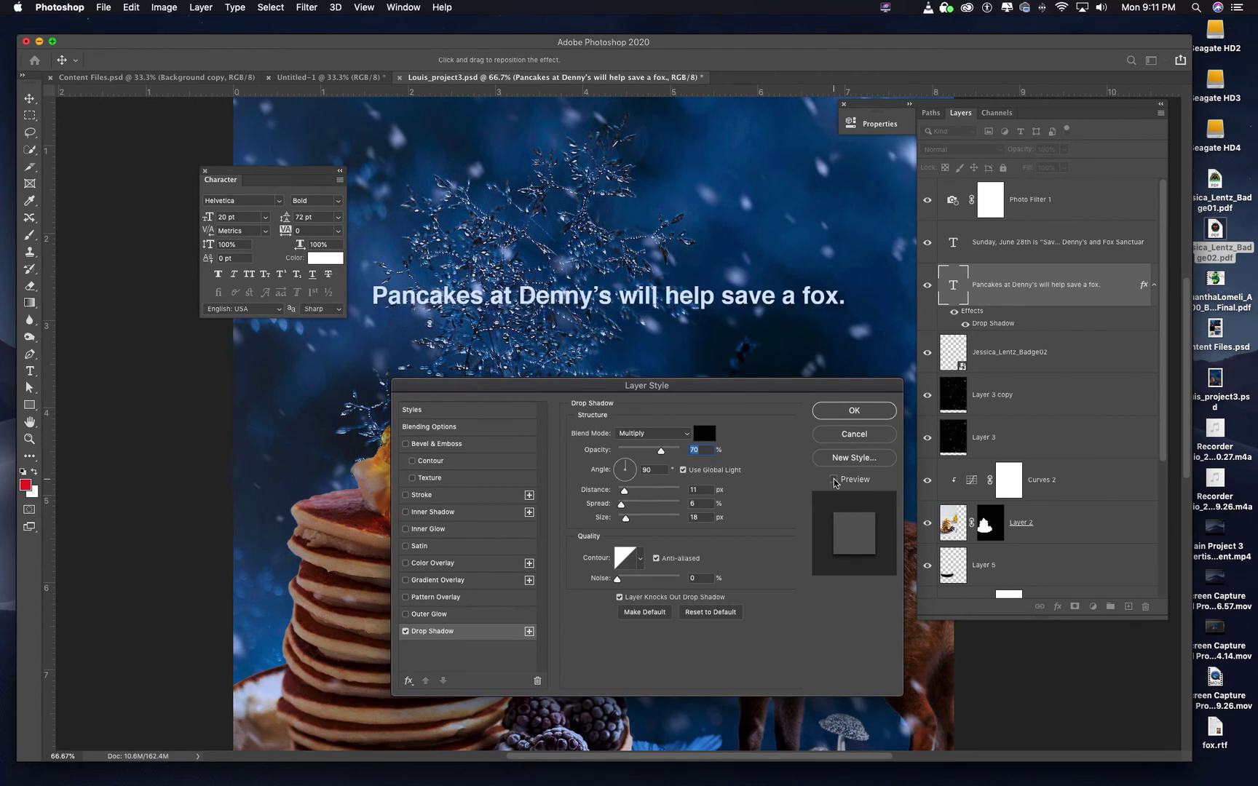
{"action": "left_click", "coordinate": [833, 479]}
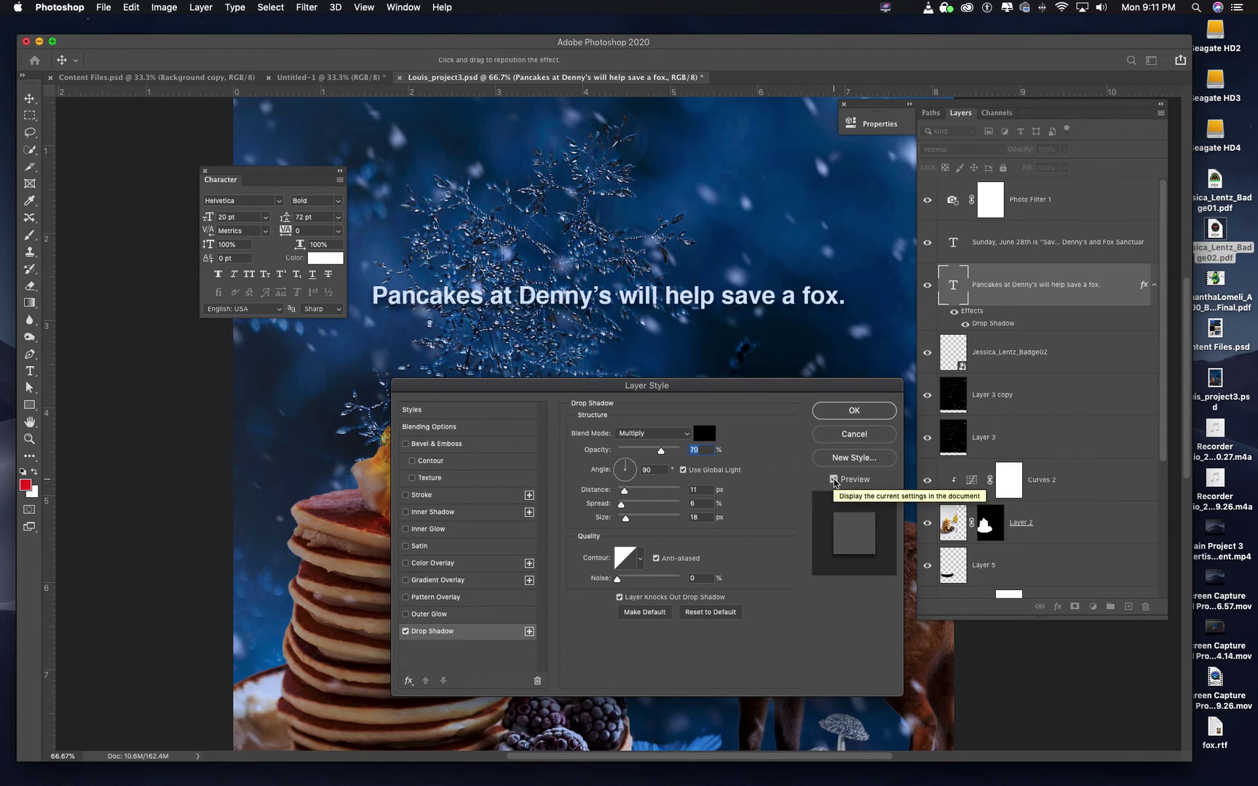
{"action": "left_click", "coordinate": [854, 411]}
{"action": "key", "text": "super+minus"}
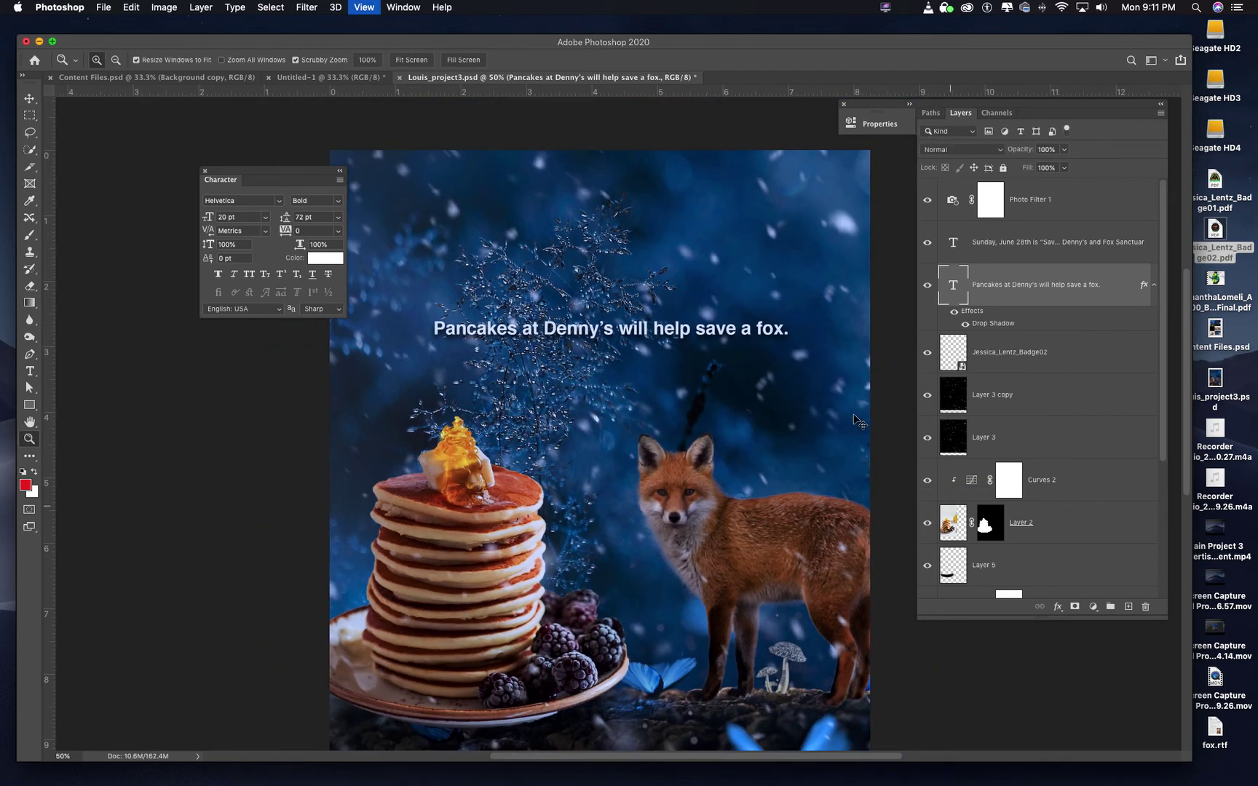
- Add a drop shadow effect to the three-line event text beside the fox badge
{"action": "key", "text": "super+minus"}
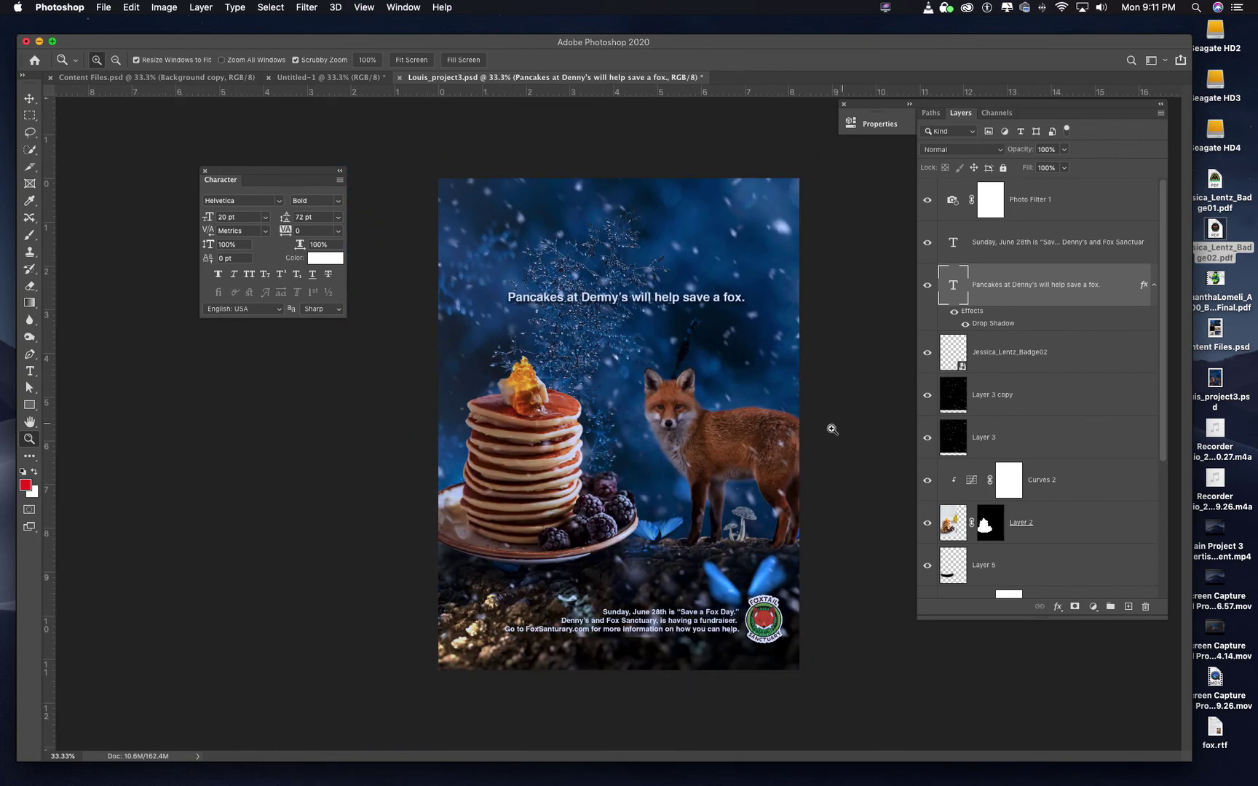
{"action": "left_click", "coordinate": [694, 631]}
{"action": "left_click", "coordinate": [703, 630]}
{"action": "left_click", "coordinate": [702, 629]}
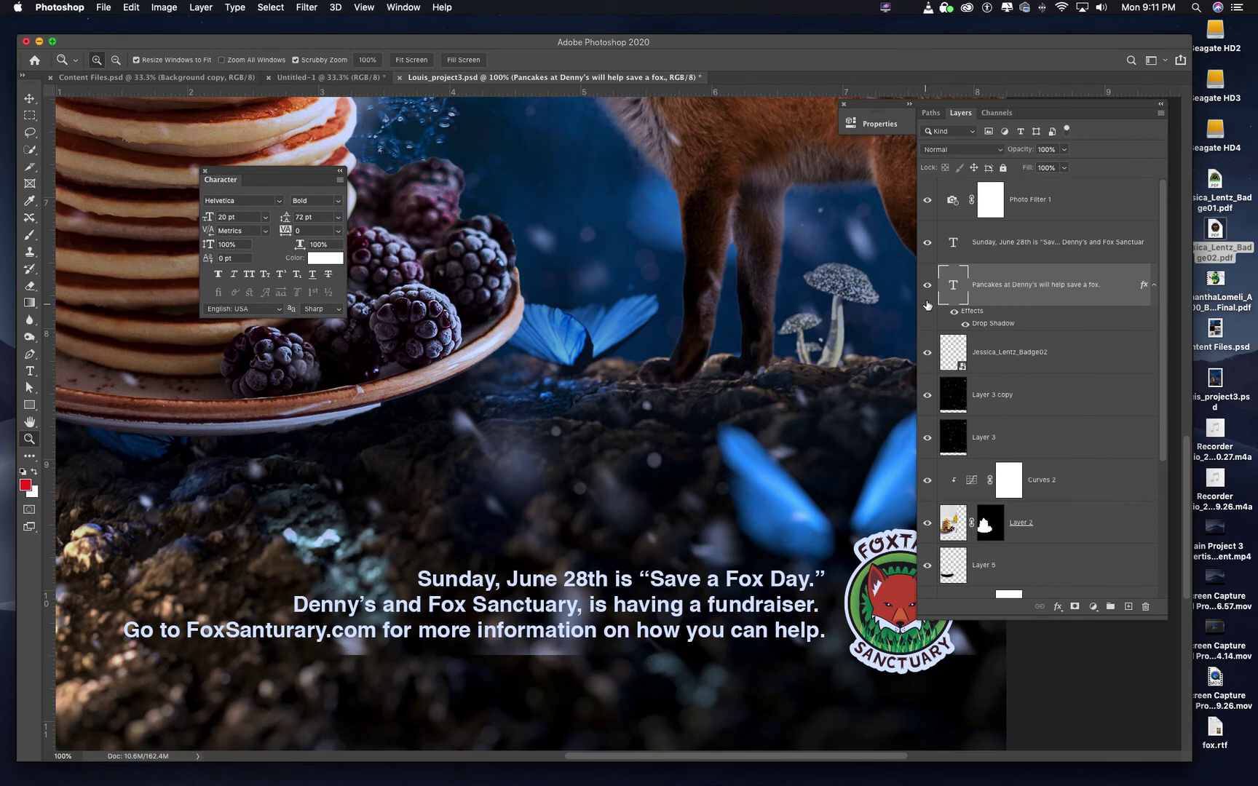
{"action": "left_click", "coordinate": [957, 243]}
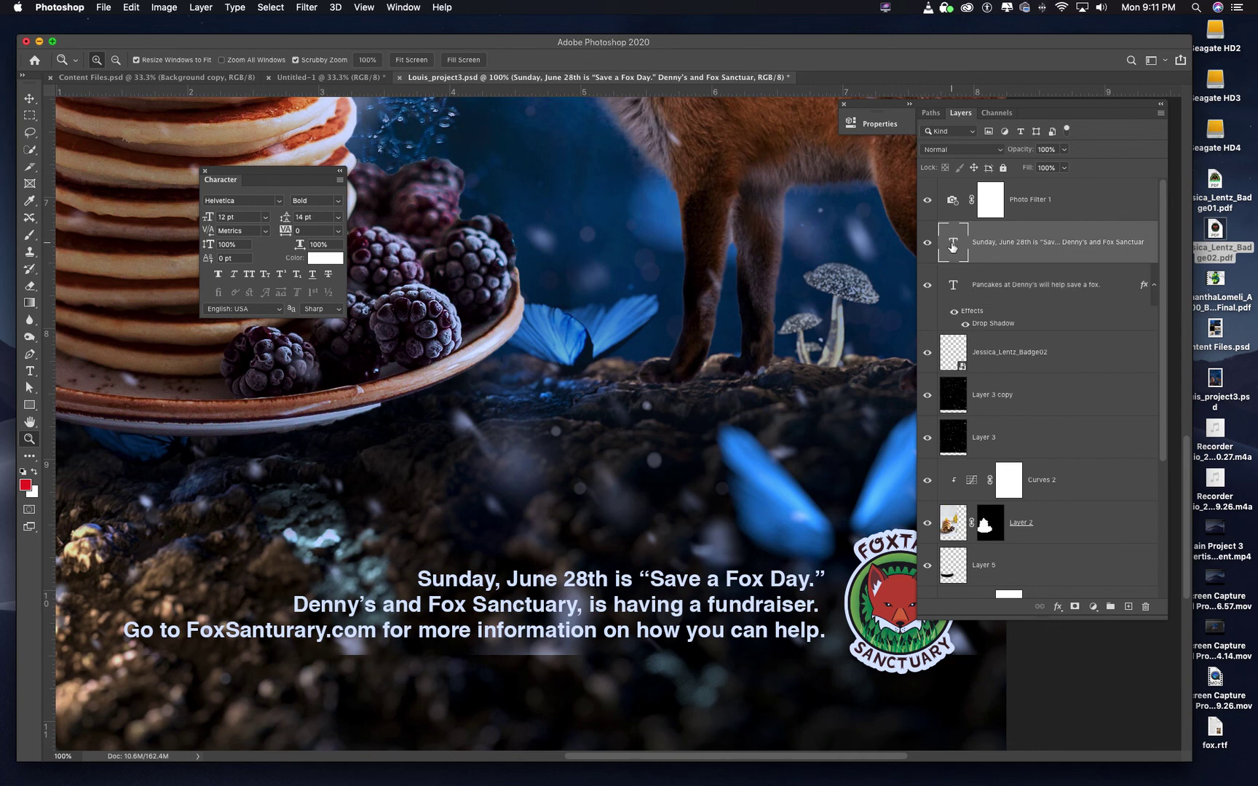
{"action": "left_click", "coordinate": [927, 243]}
{"action": "left_click", "coordinate": [927, 242]}
{"action": "left_click", "coordinate": [1058, 606]}
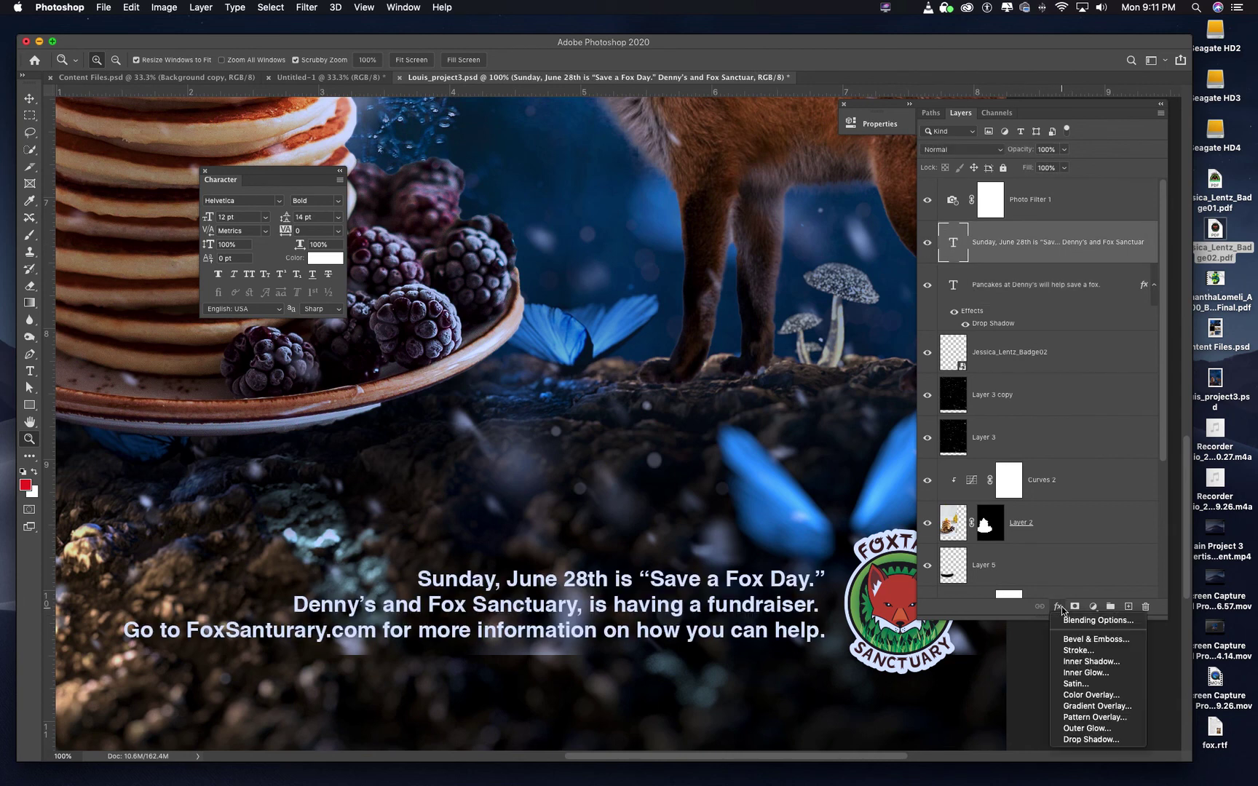
{"action": "left_click", "coordinate": [1084, 741]}
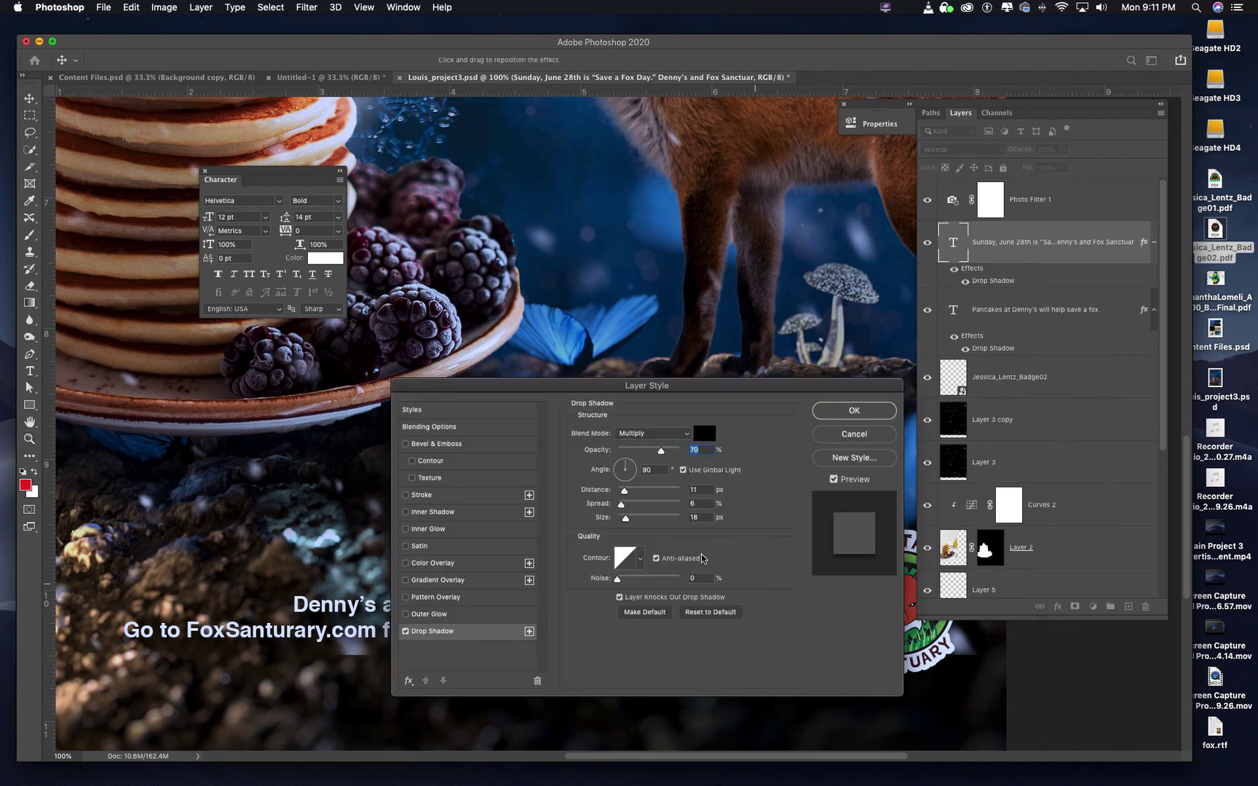
- Set the event text's shadow size to 38 px, compare the effect off and on, and apply it
{"action": "left_click_drag", "start_coordinate": [605, 391], "coordinate": [418, 189]}
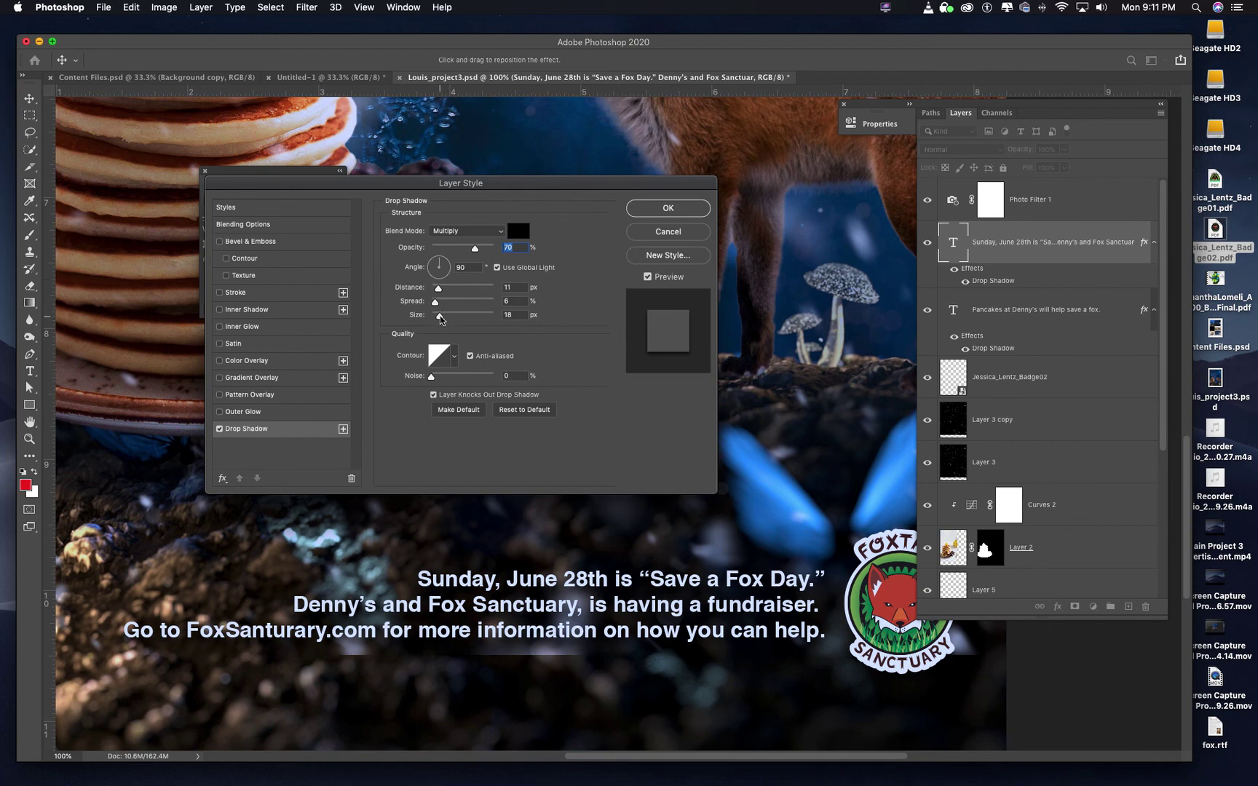
{"action": "left_click_drag", "start_coordinate": [440, 317], "coordinate": [445, 319]}
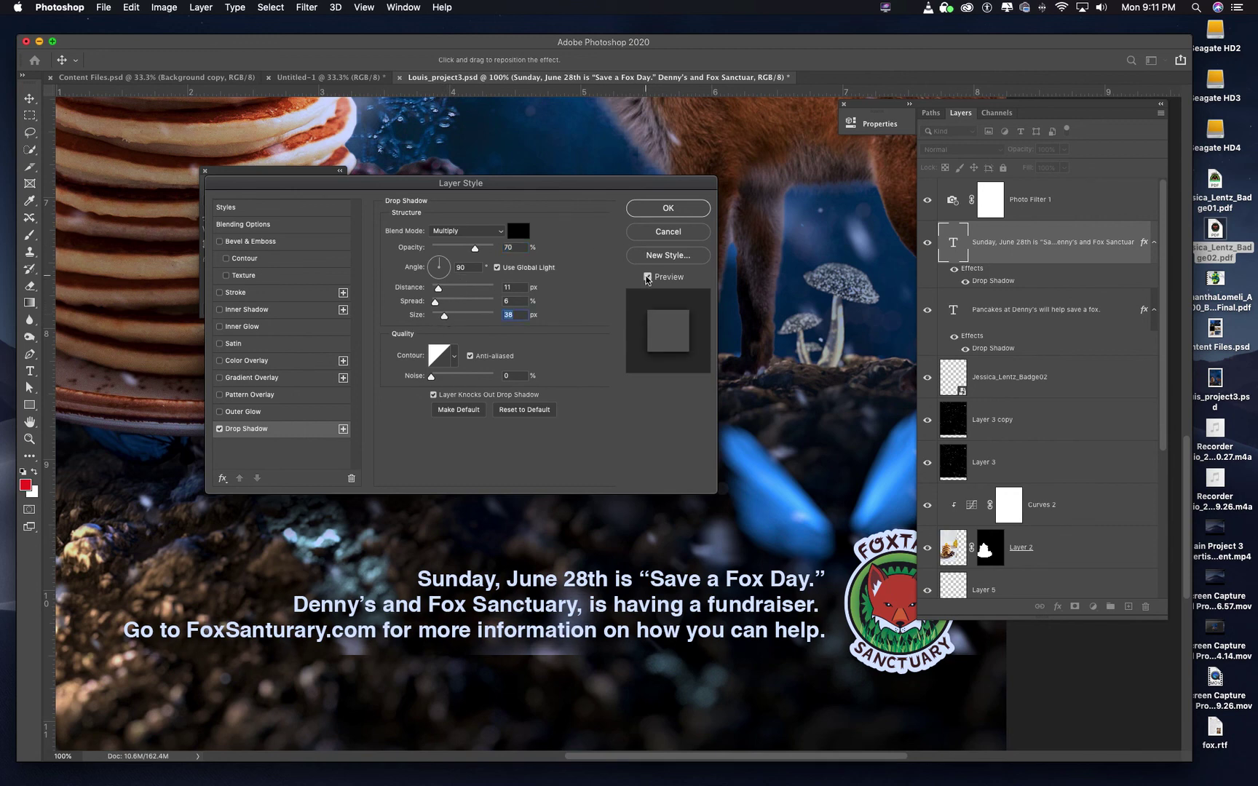
{"action": "left_click", "coordinate": [648, 278]}
{"action": "left_click", "coordinate": [648, 277]}
{"action": "left_click", "coordinate": [647, 278]}
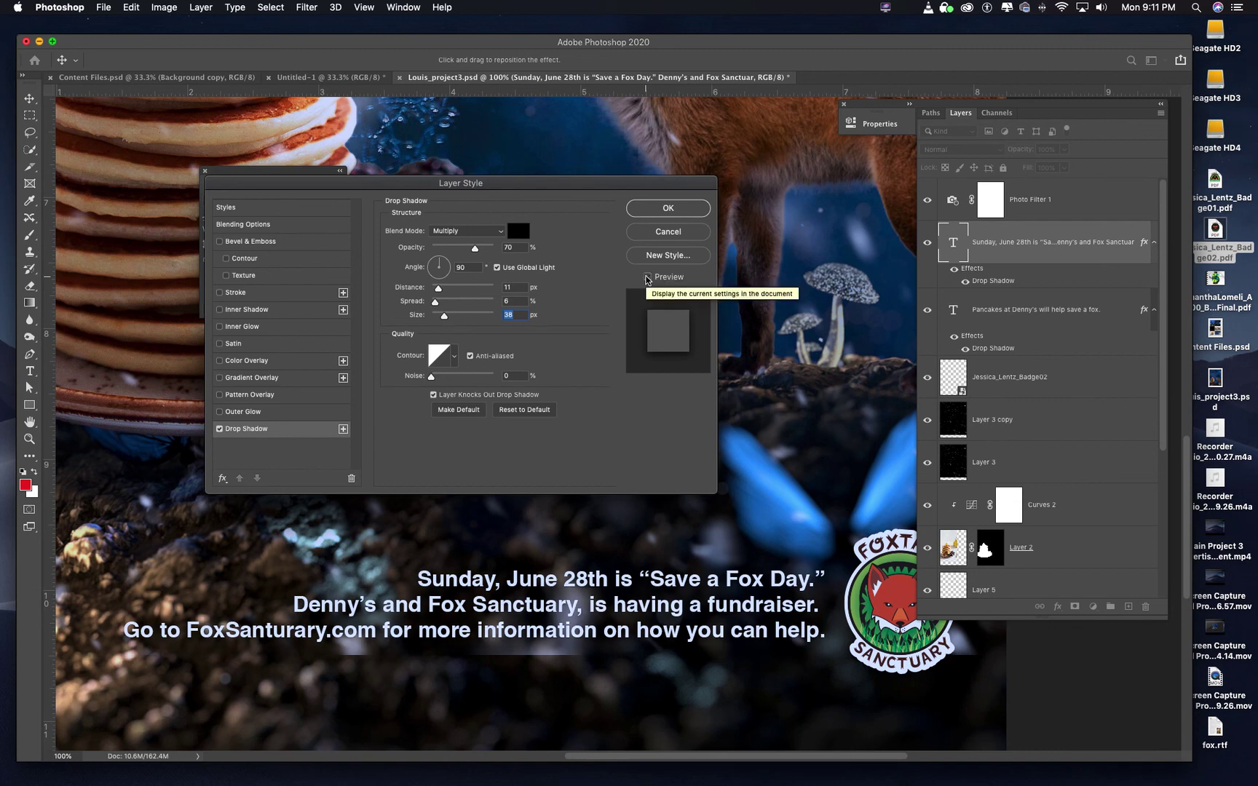
{"action": "left_click", "coordinate": [648, 277]}
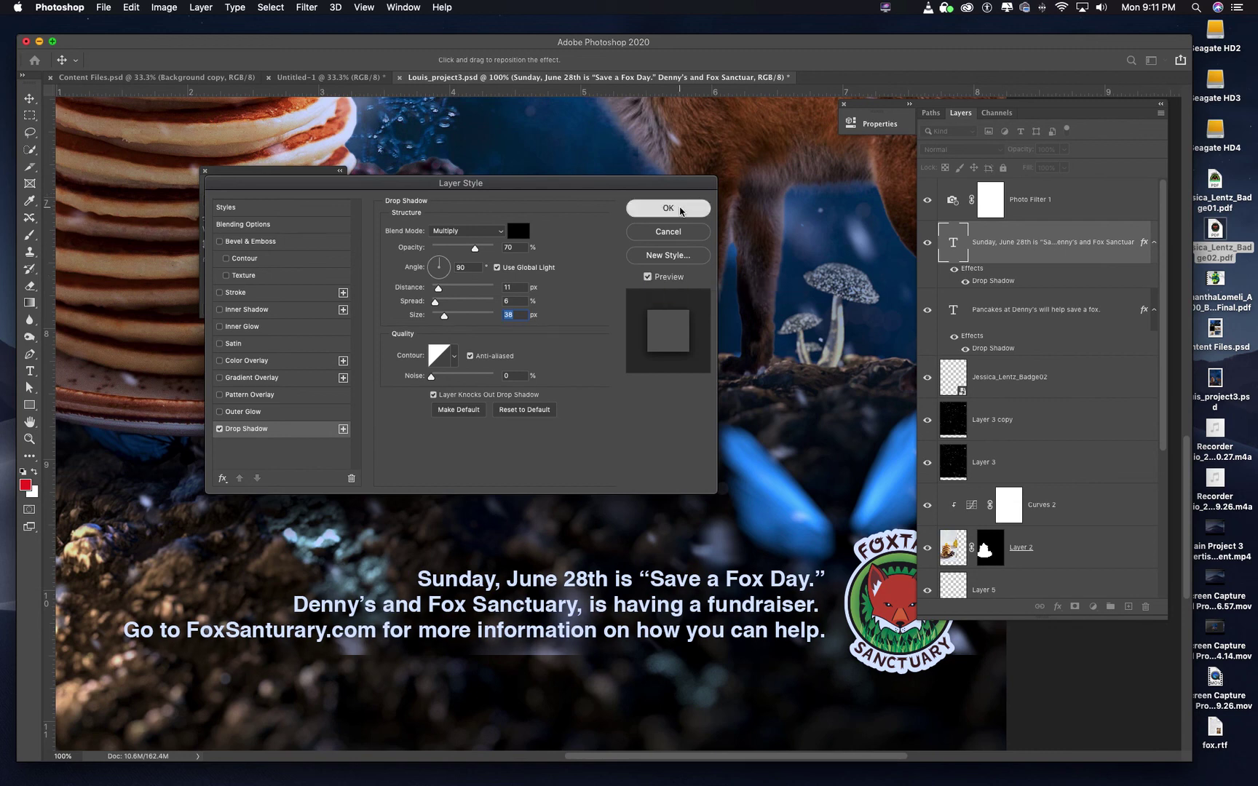
{"action": "left_click", "coordinate": [682, 206]}
- Toggle Background copy 2, Background copy, Layer 1 and Layer 5 off and on to trace the hard edge under the event text
{"action": "key", "text": "z"}
{"action": "scroll", "coordinate": [1165, 333], "scroll_direction": "down", "scroll_amount": 10}
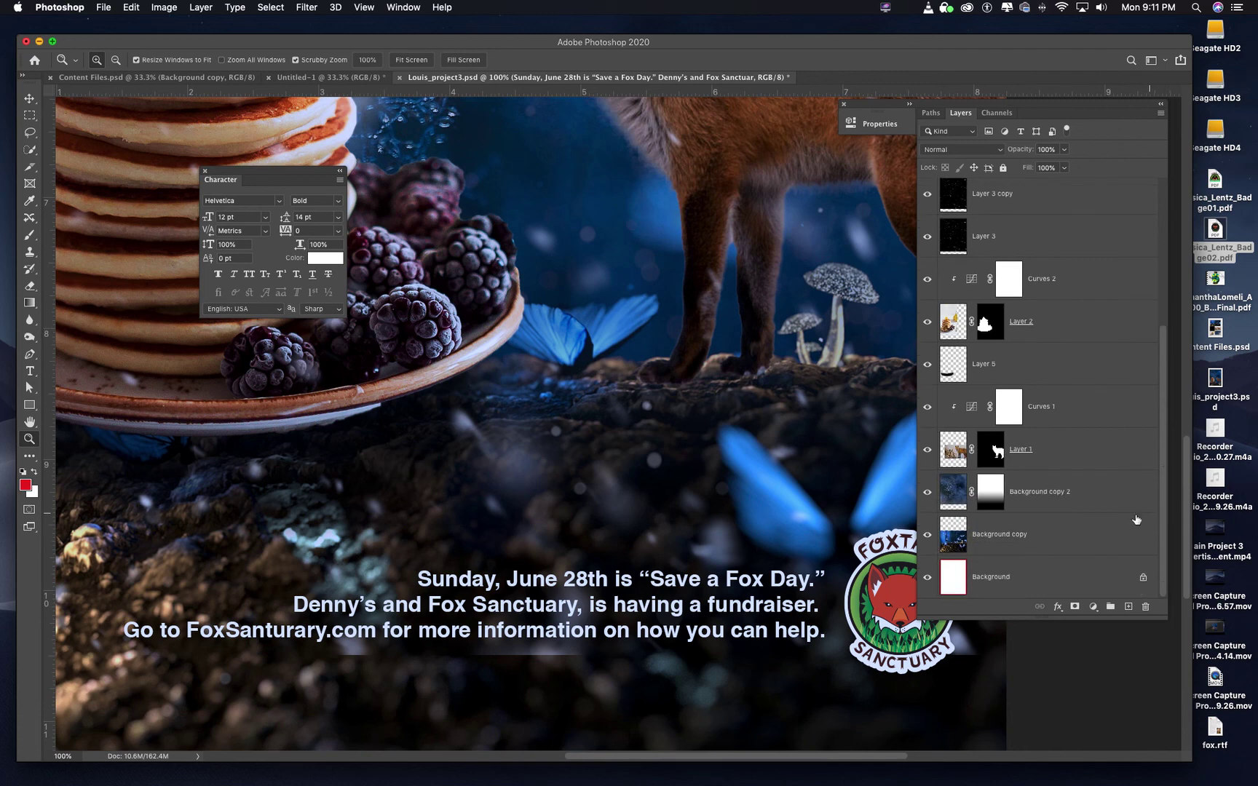
{"action": "left_click", "coordinate": [928, 492]}
{"action": "left_click", "coordinate": [927, 492]}
{"action": "left_click", "coordinate": [928, 536]}
{"action": "left_click", "coordinate": [929, 536]}
{"action": "left_click", "coordinate": [928, 535]}
{"action": "left_click", "coordinate": [928, 536]}
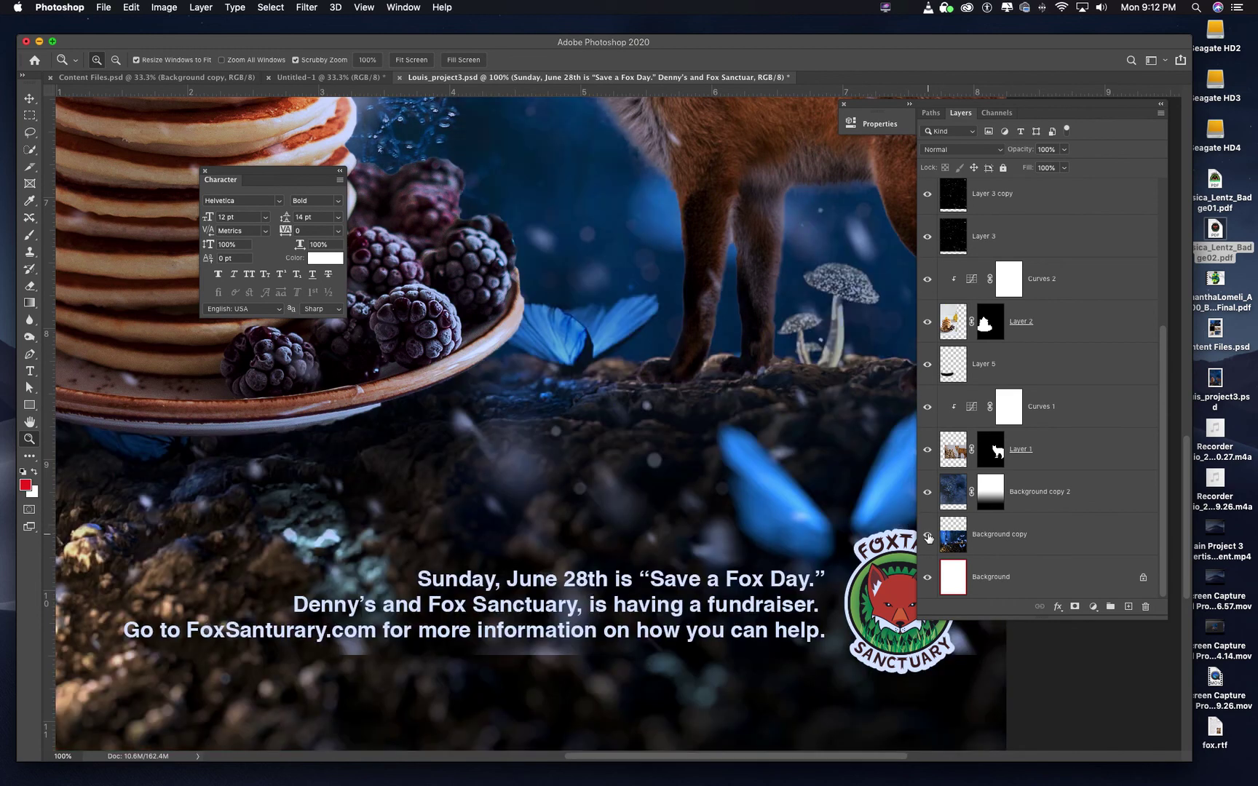
{"action": "left_click", "coordinate": [927, 450]}
{"action": "left_click", "coordinate": [927, 450]}
{"action": "left_click", "coordinate": [928, 365]}
{"action": "left_click", "coordinate": [928, 364]}
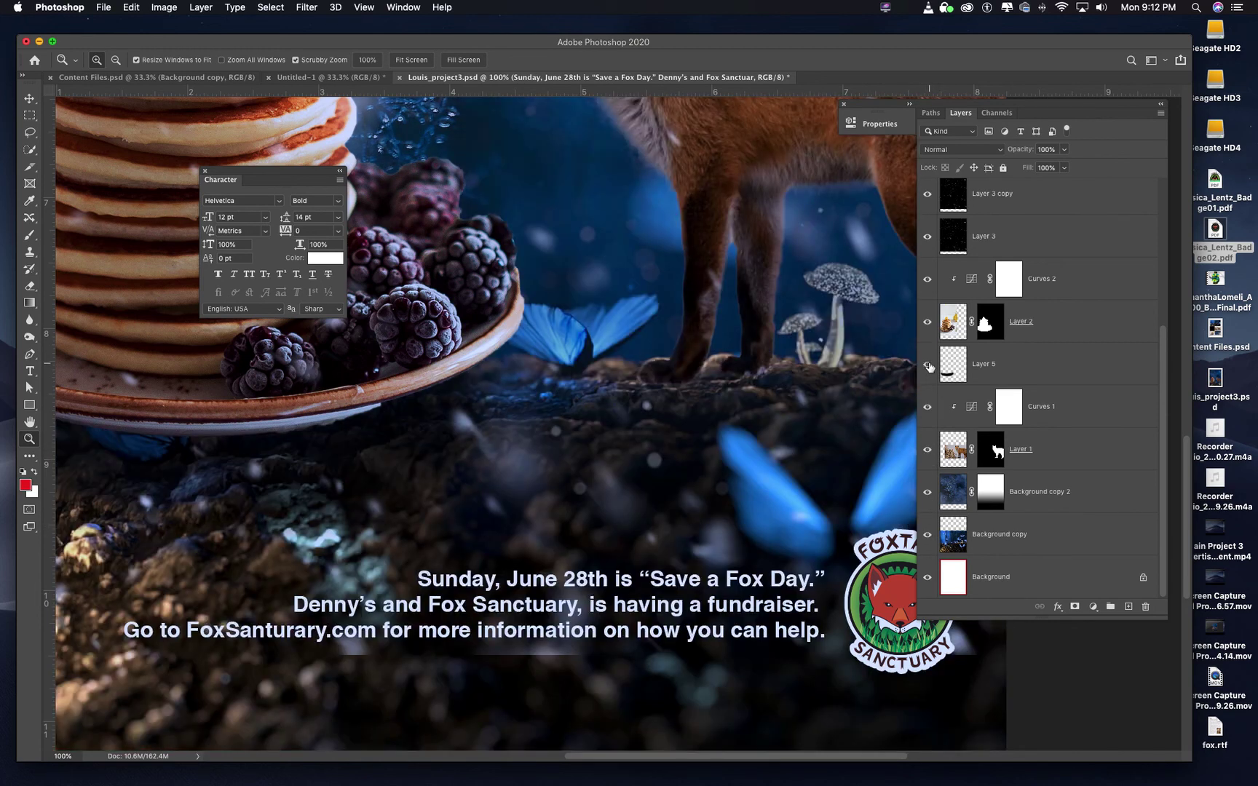
- Check Background copy 2, Layer 3 and Layer 3 copy by hiding and showing each to find which one causes the edge
{"action": "left_click", "coordinate": [992, 497]}
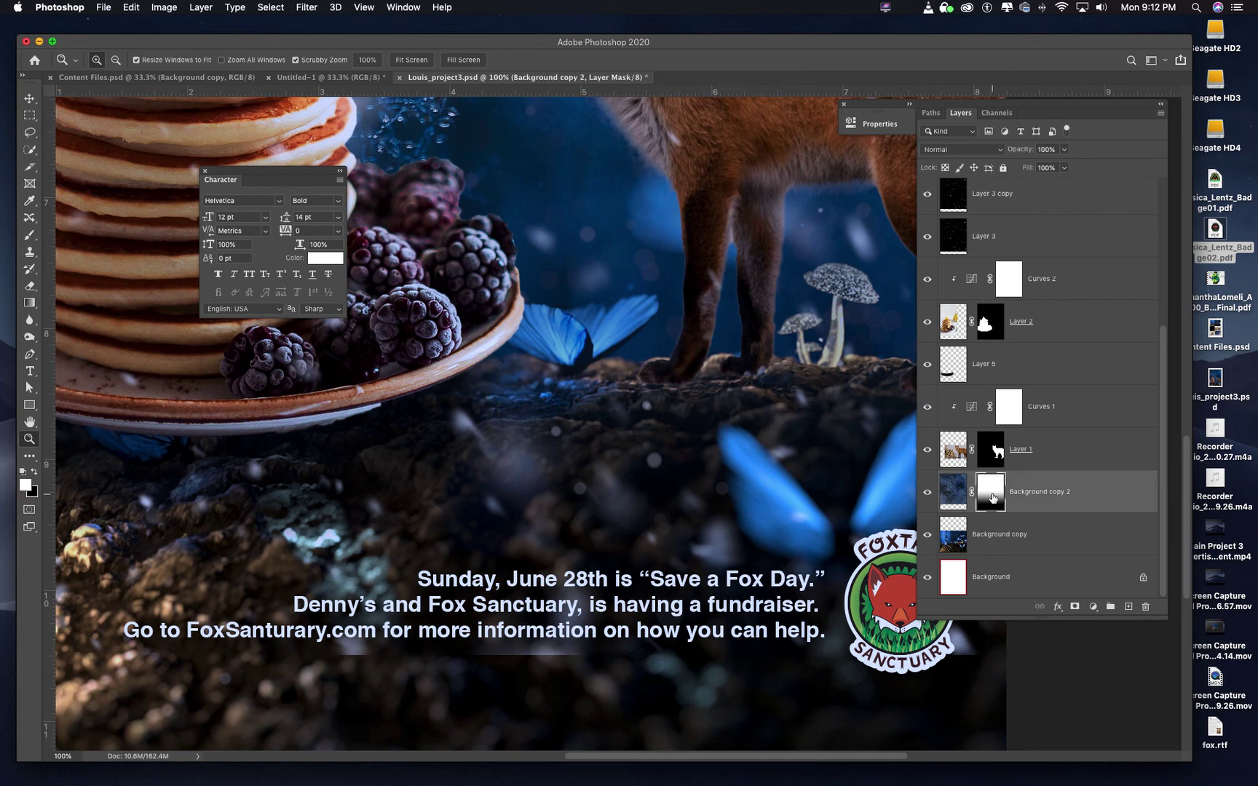
{"action": "left_click", "coordinate": [928, 493]}
{"action": "left_click", "coordinate": [929, 493]}
{"action": "left_click", "coordinate": [926, 237]}
{"action": "left_click", "coordinate": [925, 237]}
{"action": "left_click", "coordinate": [928, 195]}
{"action": "left_click", "coordinate": [928, 196]}
- Add a layer mask to Layer 3 and paint black on it over the hard edge below the event text
{"action": "left_click", "coordinate": [955, 240]}
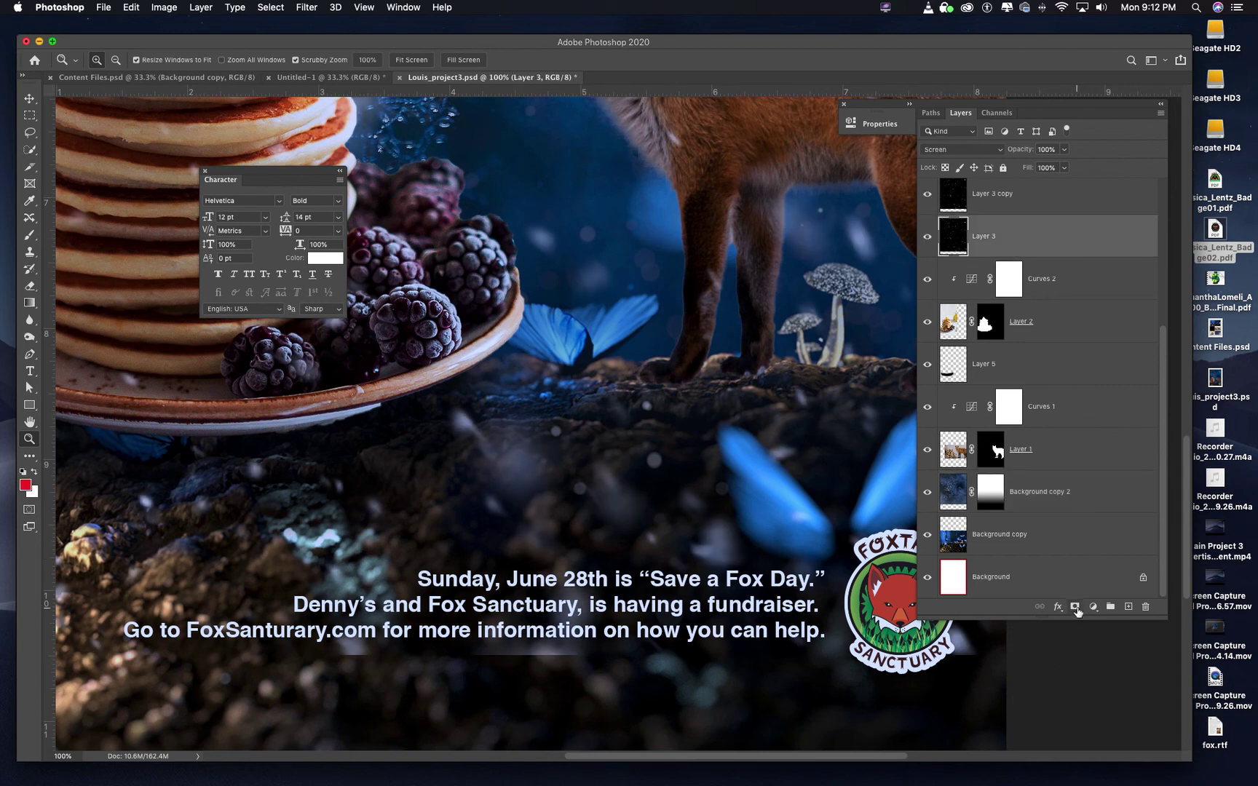
{"action": "left_click", "coordinate": [1075, 607]}
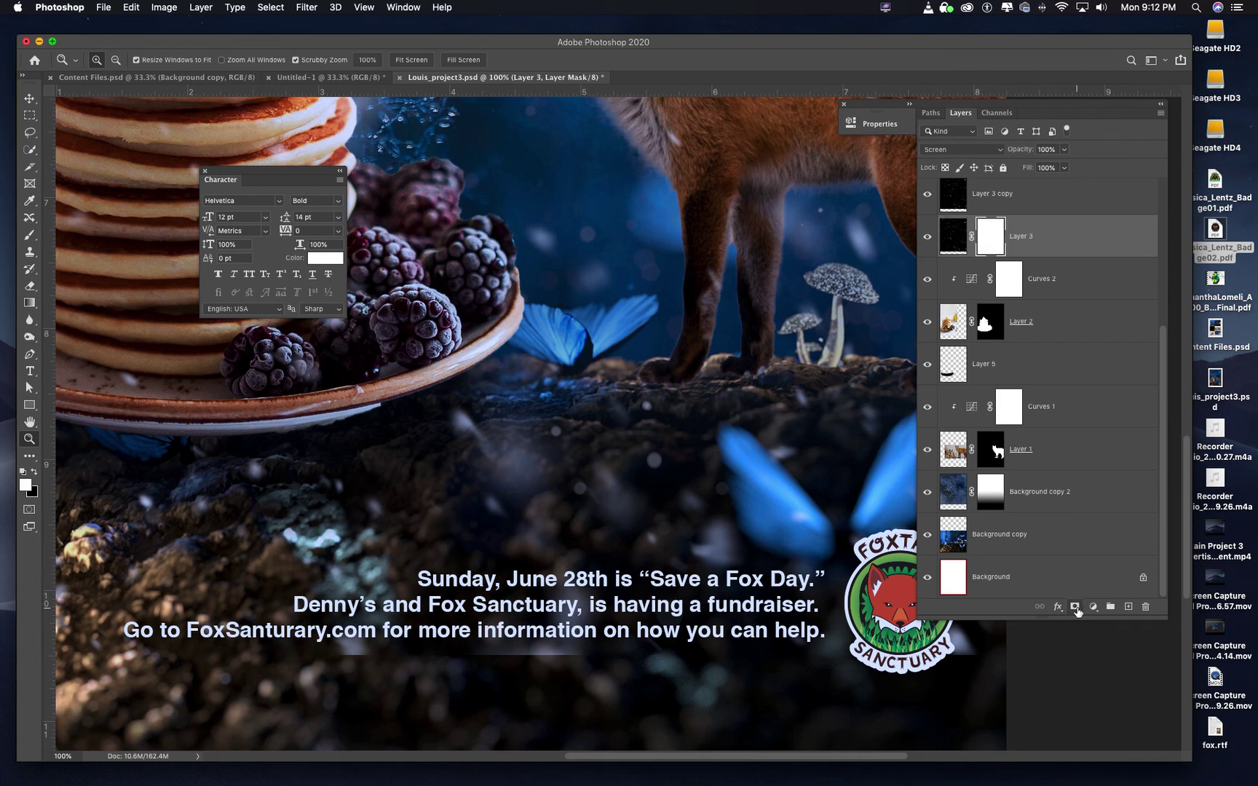
{"action": "left_click", "coordinate": [29, 235]}
{"action": "left_click", "coordinate": [34, 472]}
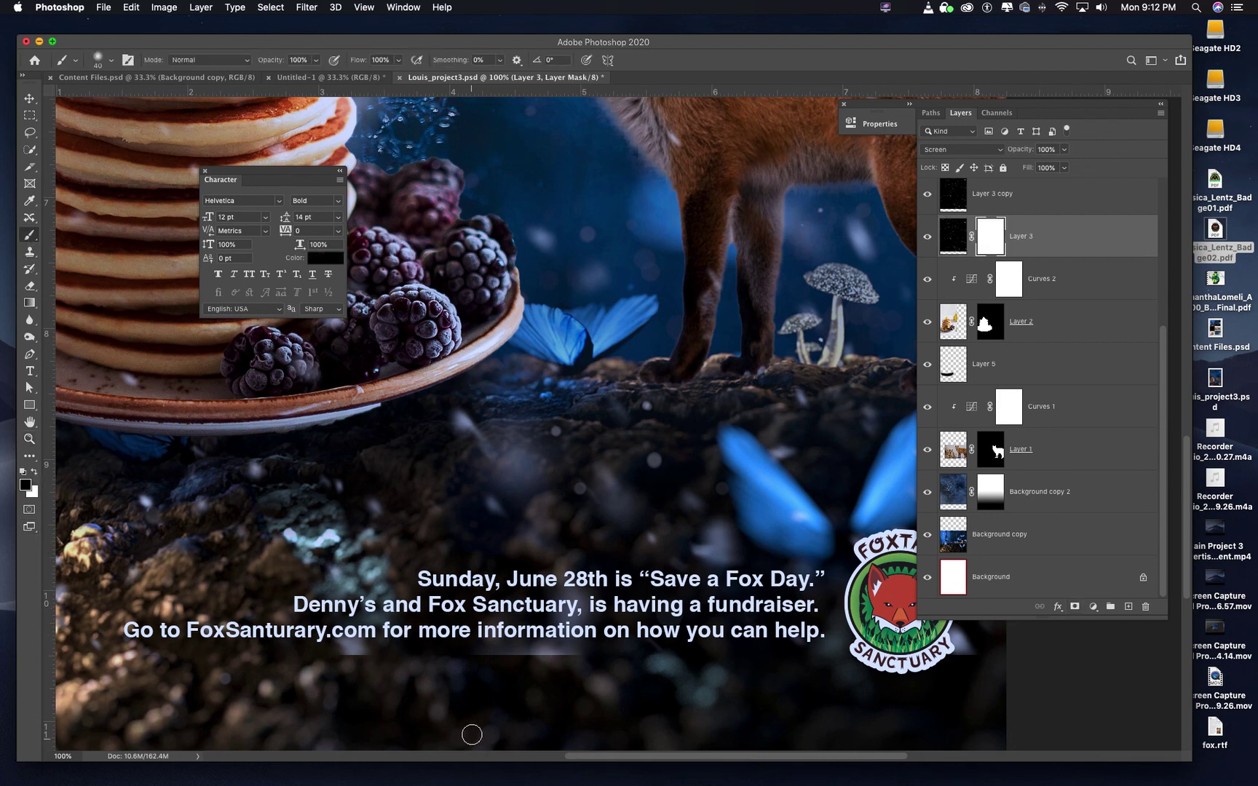
{"action": "mouse_move", "coordinate": [491, 660]}
{"action": "left_mouse_down"}
{"action": "mouse_move", "coordinate": [548, 656]}
{"action": "mouse_move", "coordinate": [353, 647]}
{"action": "left_mouse_up"}
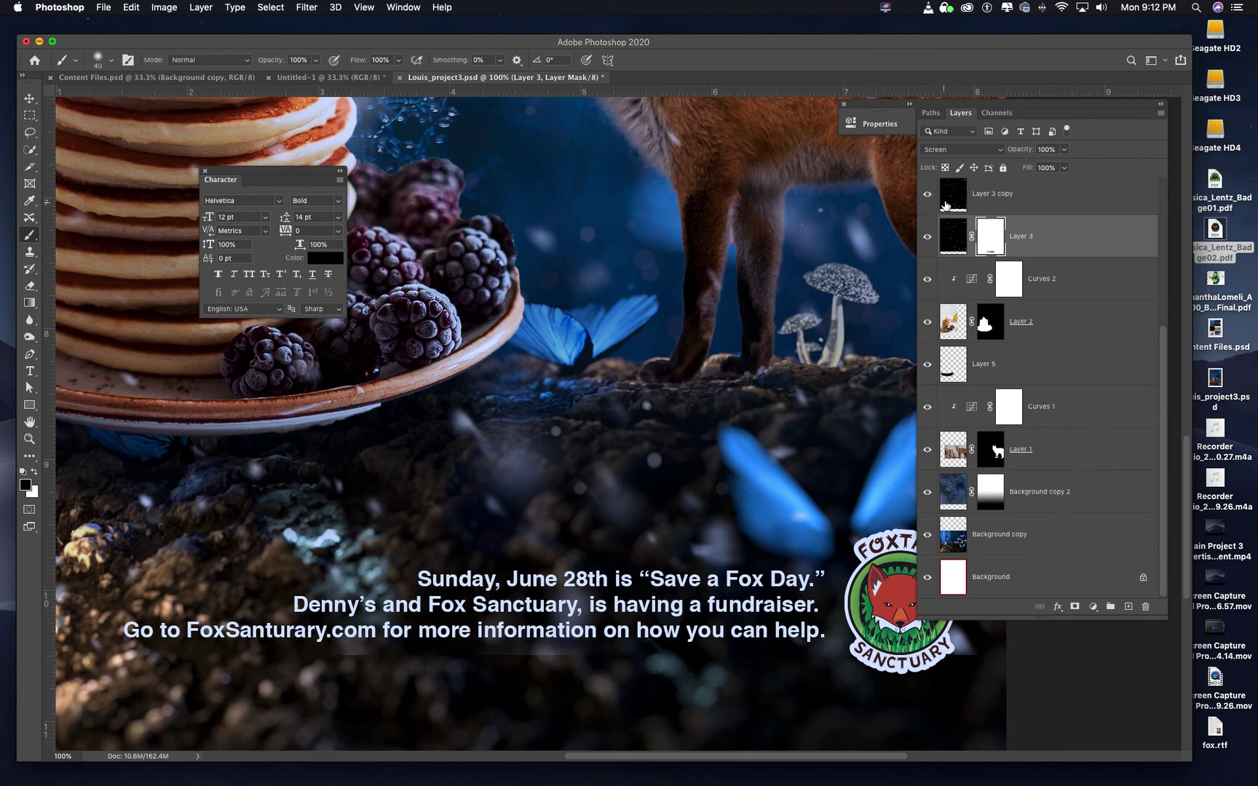
- Mask Layer 3 copy and brush black along the remaining hard edge beneath the event text
{"action": "left_click", "coordinate": [945, 206]}
{"action": "left_click", "coordinate": [1074, 606]}
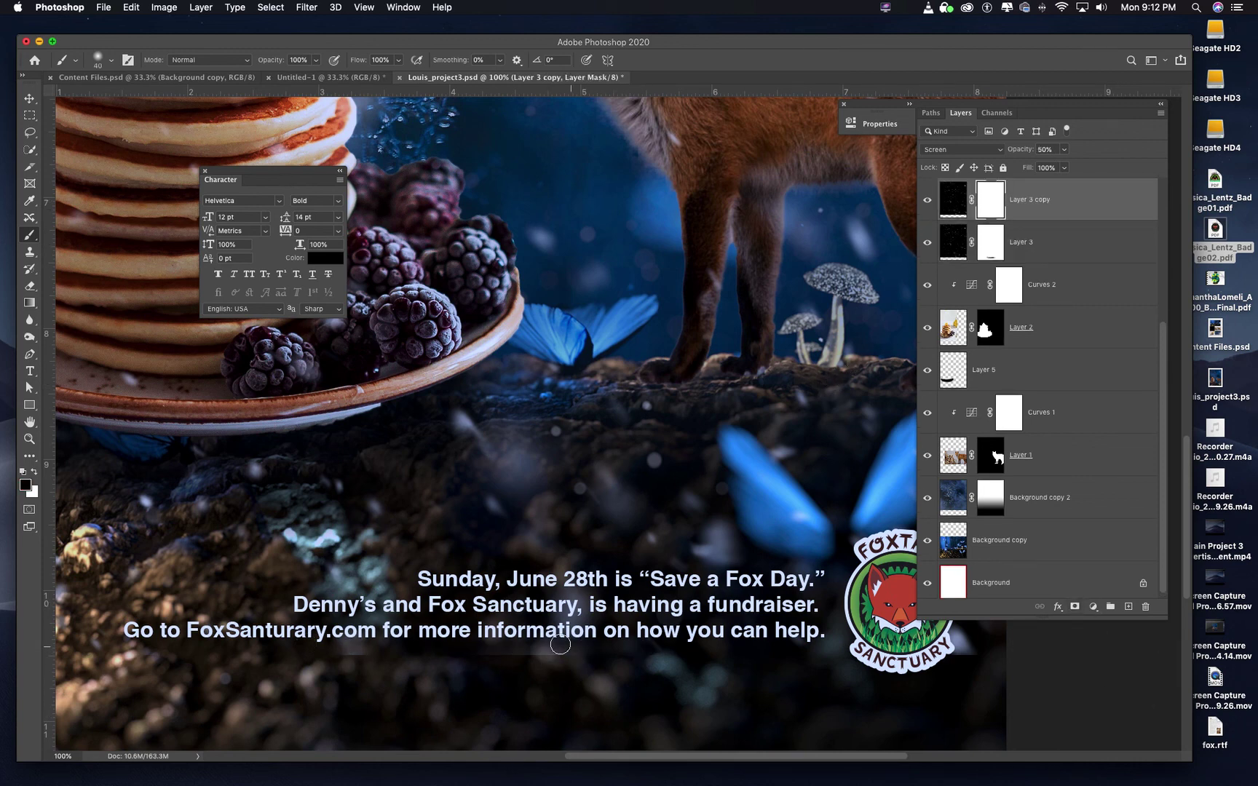
{"action": "mouse_move", "coordinate": [560, 644]}
{"action": "left_mouse_down"}
{"action": "mouse_move", "coordinate": [488, 653]}
{"action": "mouse_move", "coordinate": [708, 638]}
{"action": "left_mouse_up"}
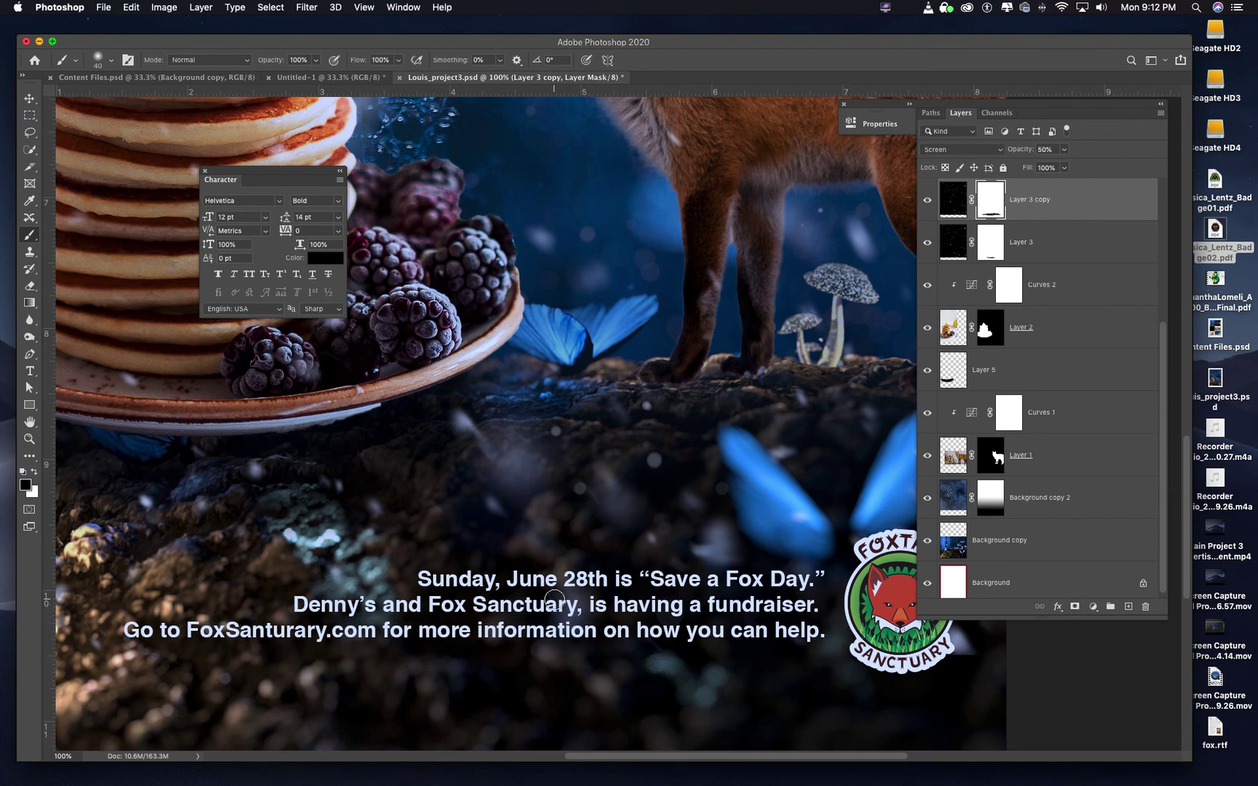
- Put away the character settings and examine the whole poster, both closer up and fitted to view
{"action": "key", "text": "super+0"}
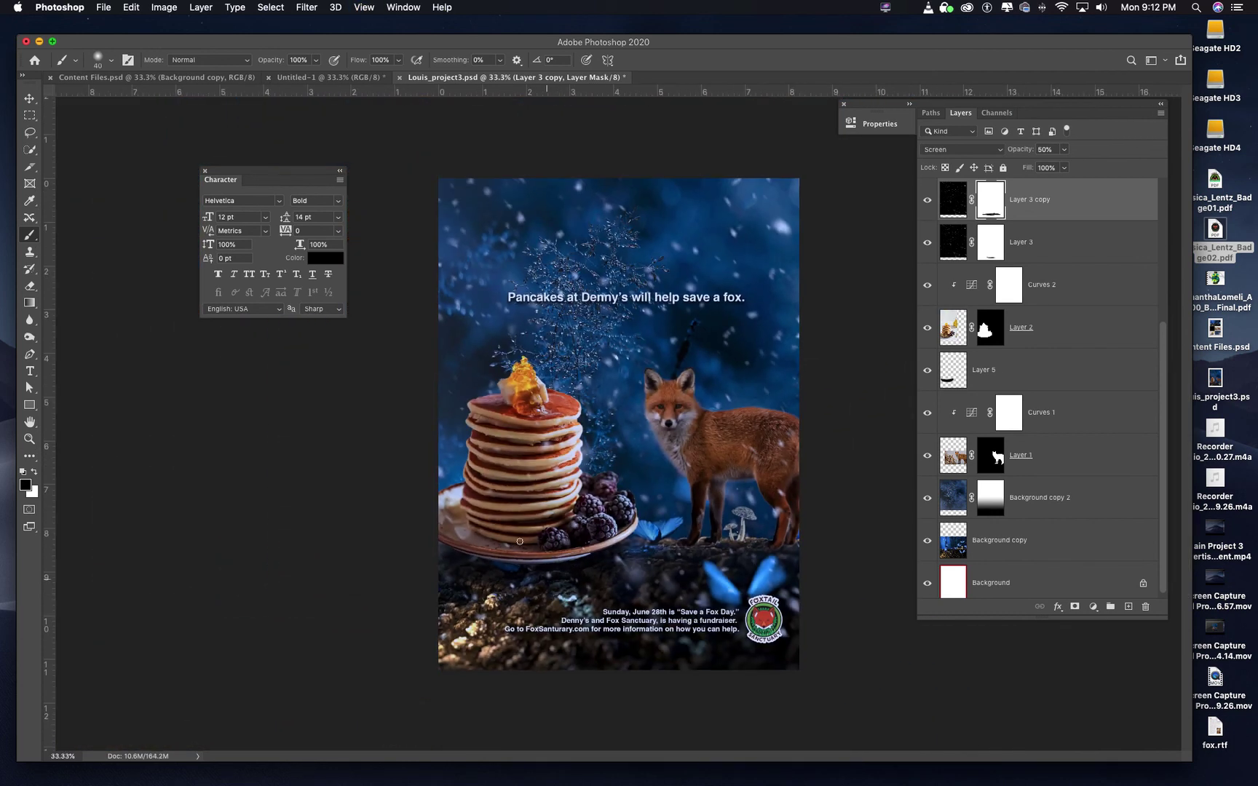
{"action": "left_click", "coordinate": [205, 171]}
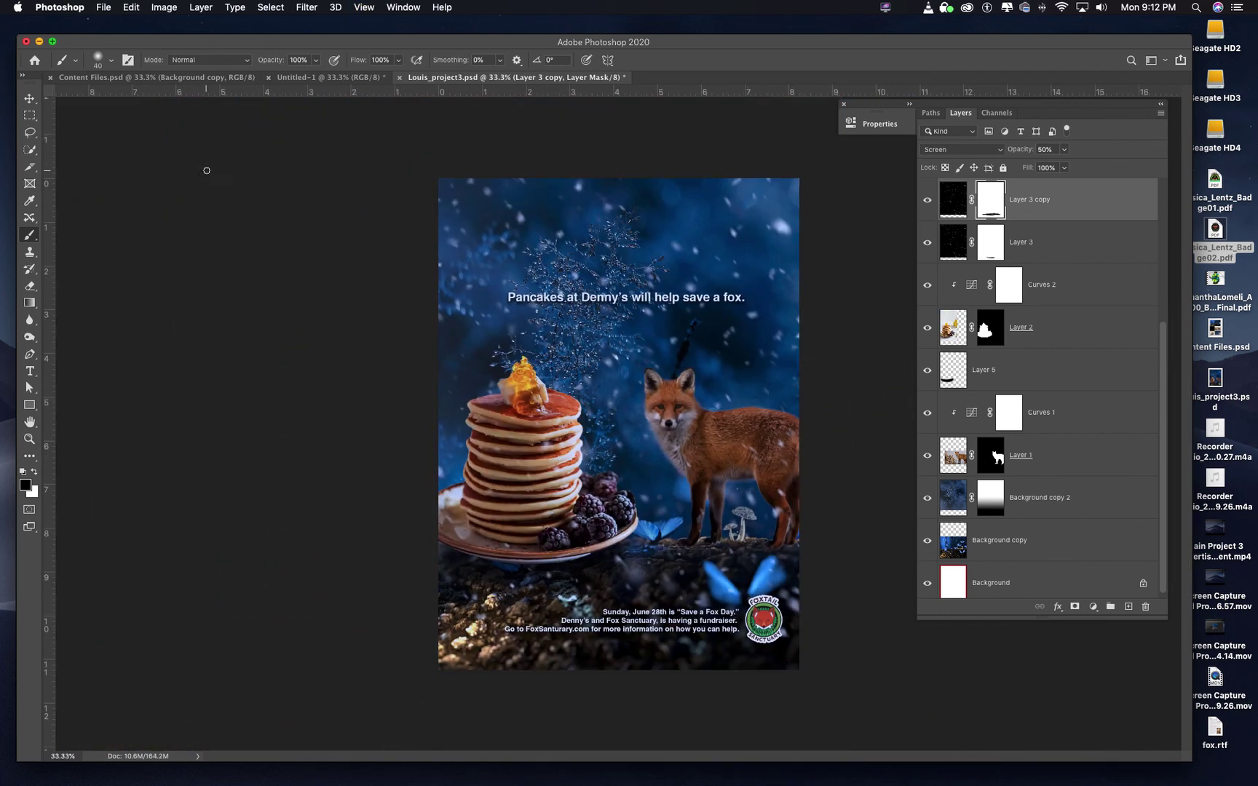
{"action": "left_click", "coordinate": [29, 438]}
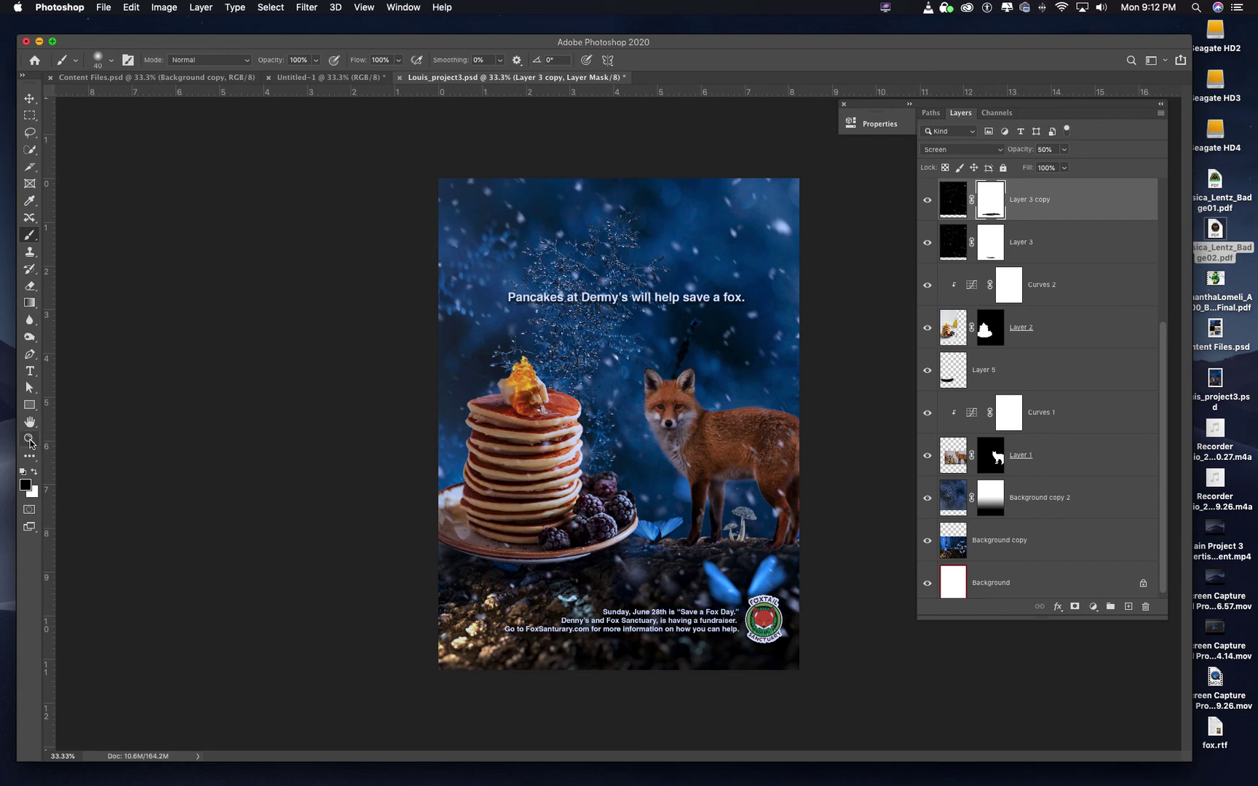
{"action": "left_click_drag", "start_coordinate": [675, 446], "coordinate": [676, 446]}
{"action": "left_click", "coordinate": [676, 446]}
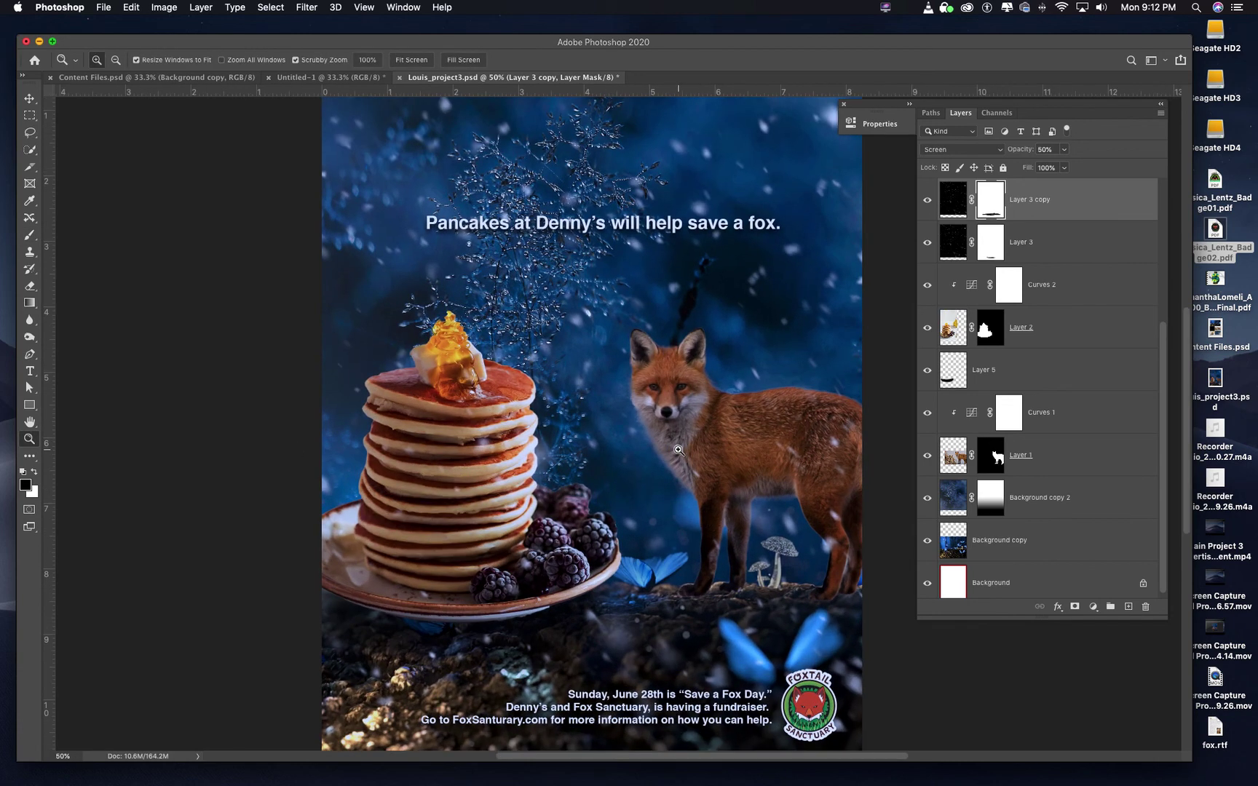
{"action": "left_click", "coordinate": [672, 439], "text": "alt"}
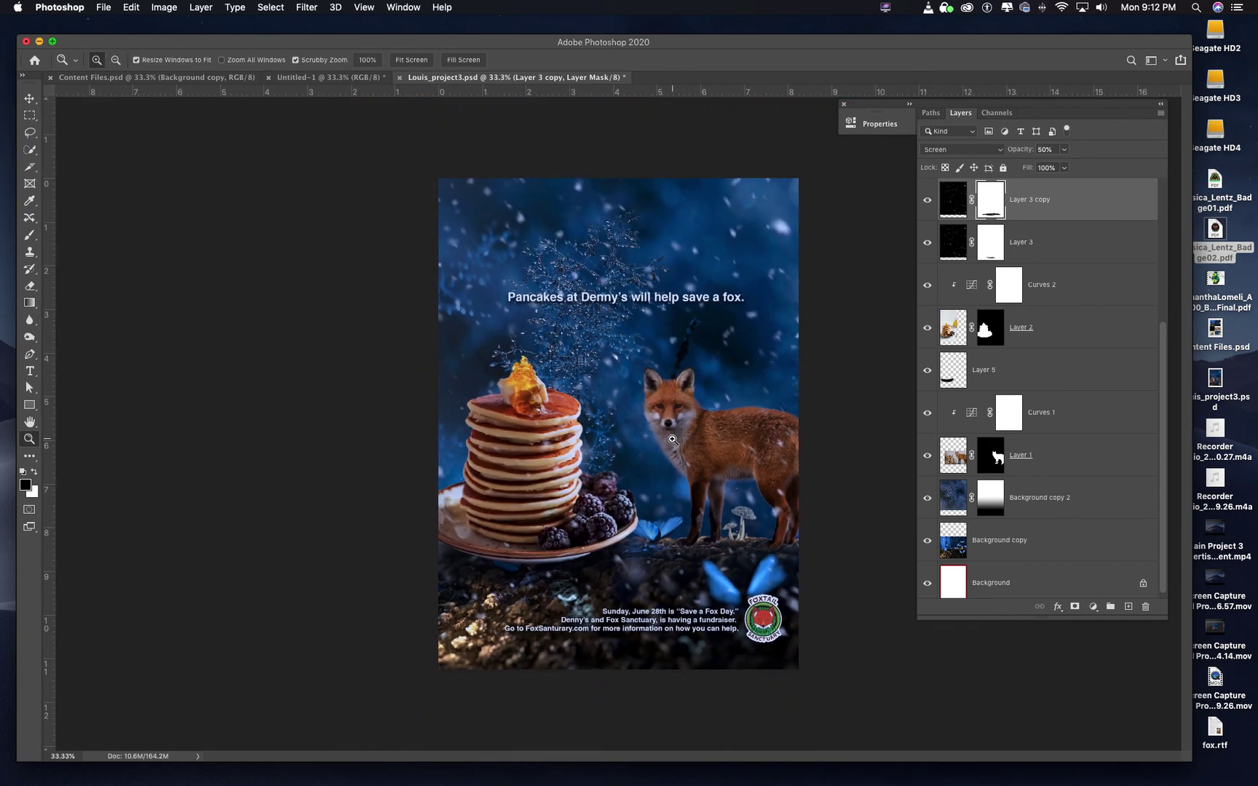